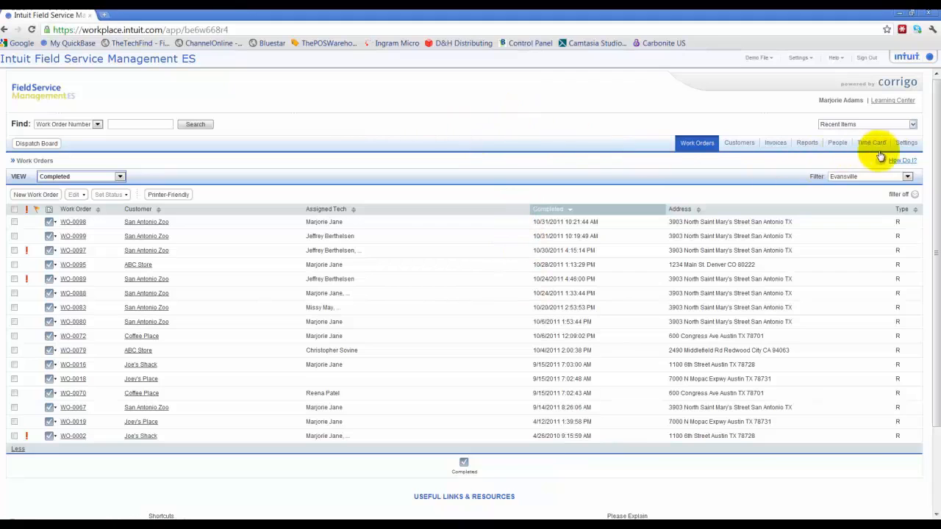
Step: Open the Class Tracking Settings in the Company section of the settings to check whether class tracking is used
left_click(900, 147)
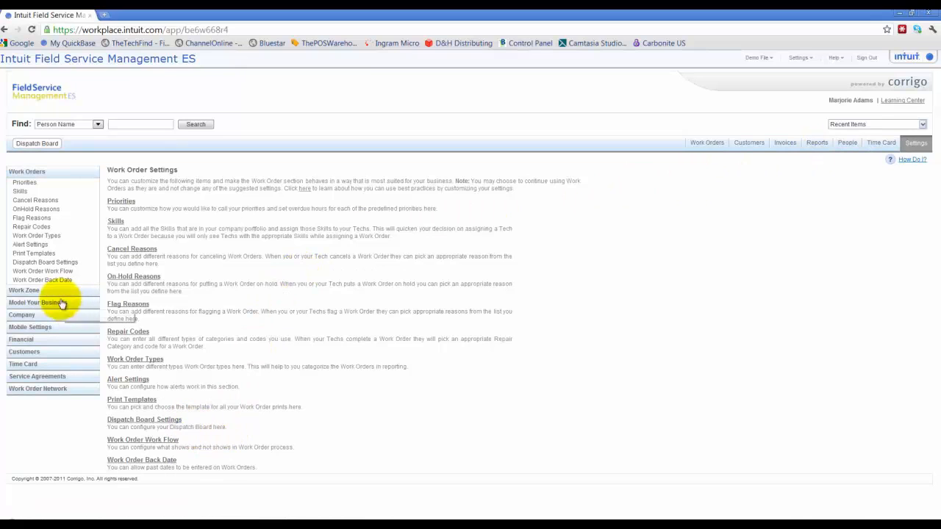
left_click(42, 314)
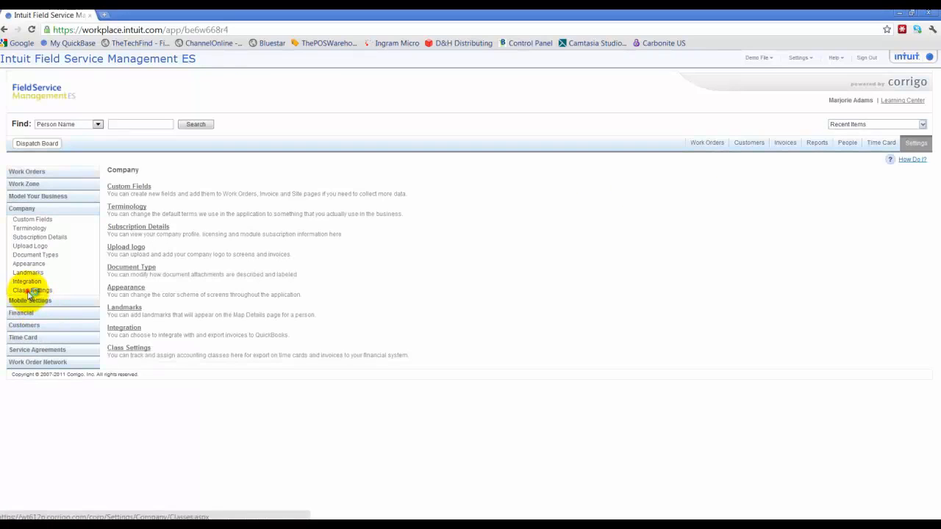
left_click(29, 291)
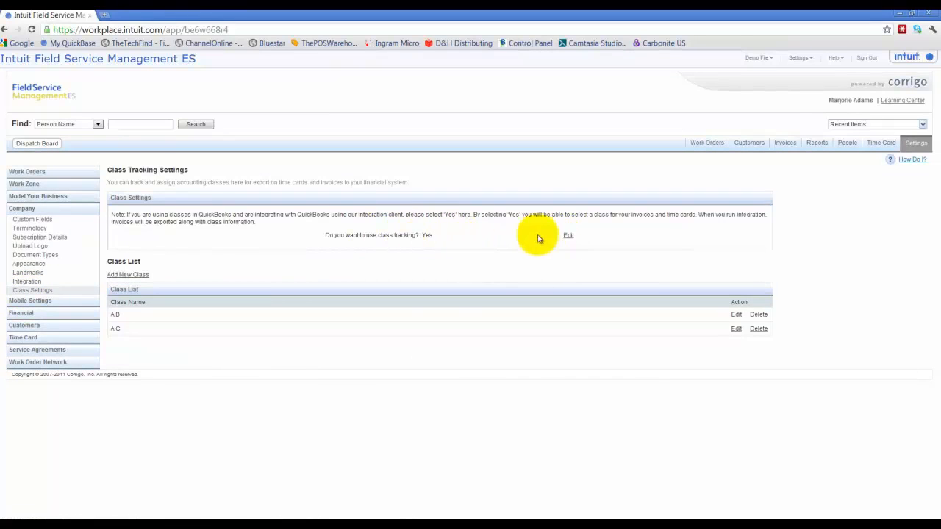
Step: Switch to QuickBooks and review the company preferences for Accounting, Items & Inventory, and Payroll & Employees
left_click(167, 519)
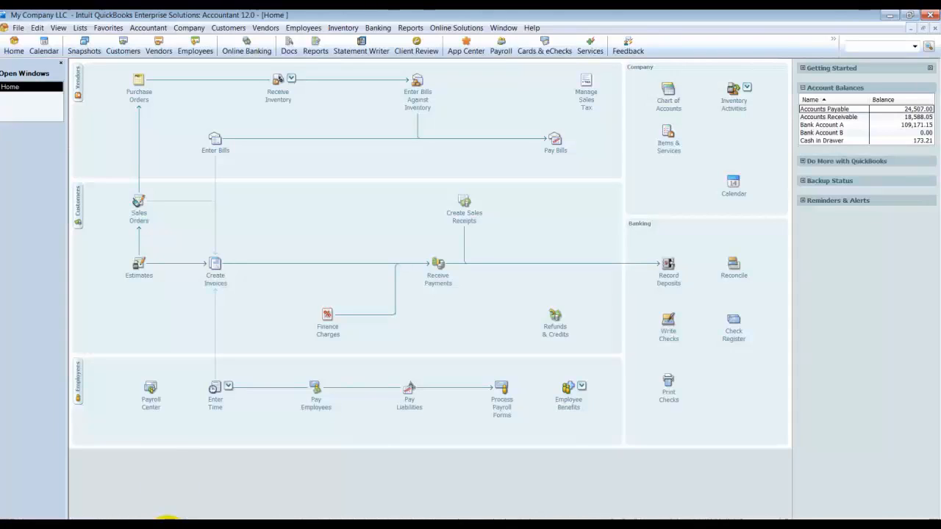
left_click(38, 28)
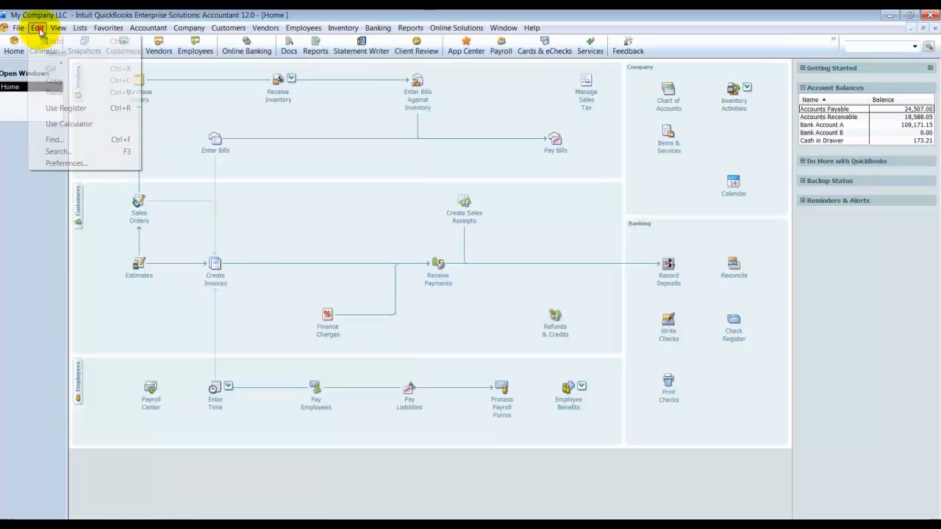
left_click(65, 164)
left_click(177, 85)
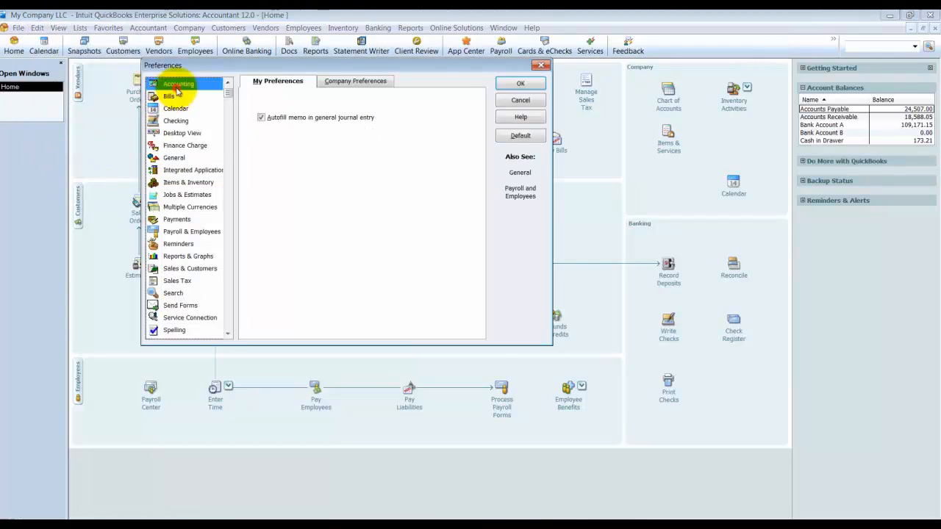
left_click(368, 81)
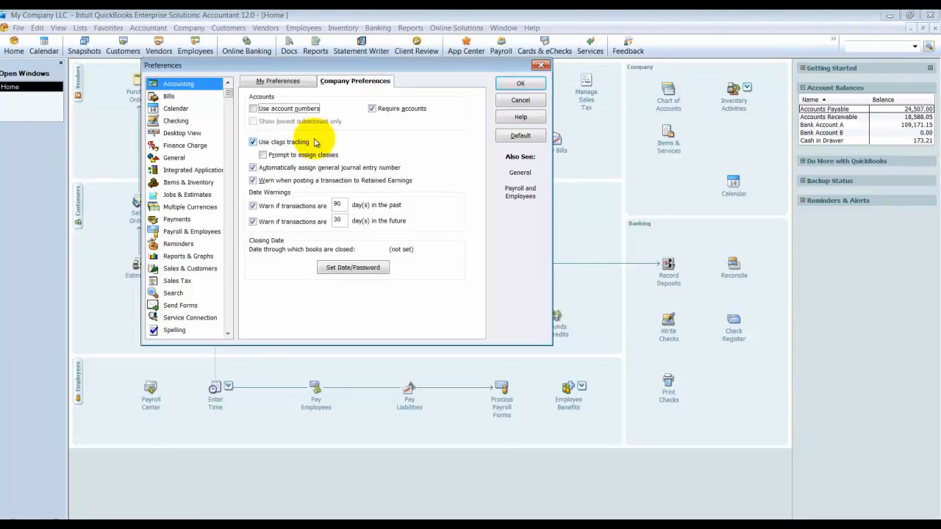
left_click(185, 181)
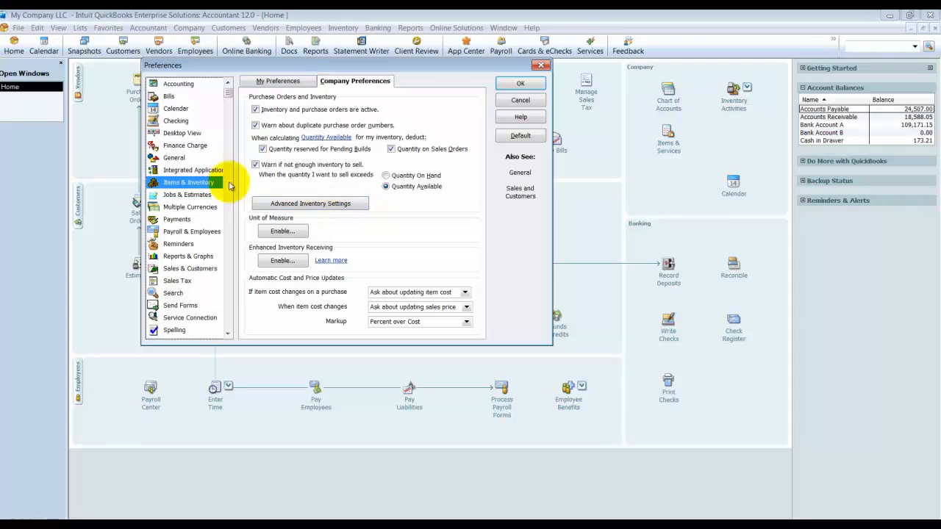
left_click(193, 232)
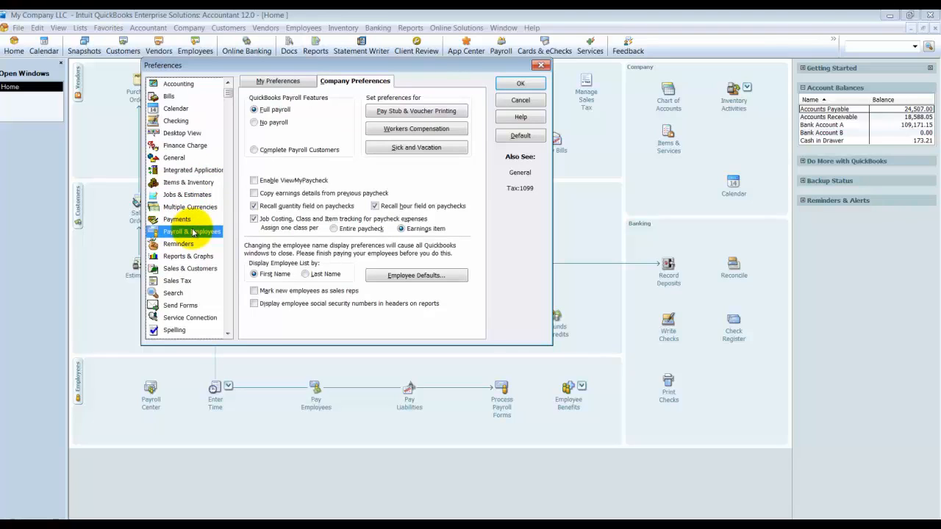
left_click(531, 84)
Step: Enable "Use time data to create paychecks" in the second listed employee's payroll and compensation info, save the record, and close the Employee Center
left_click(190, 54)
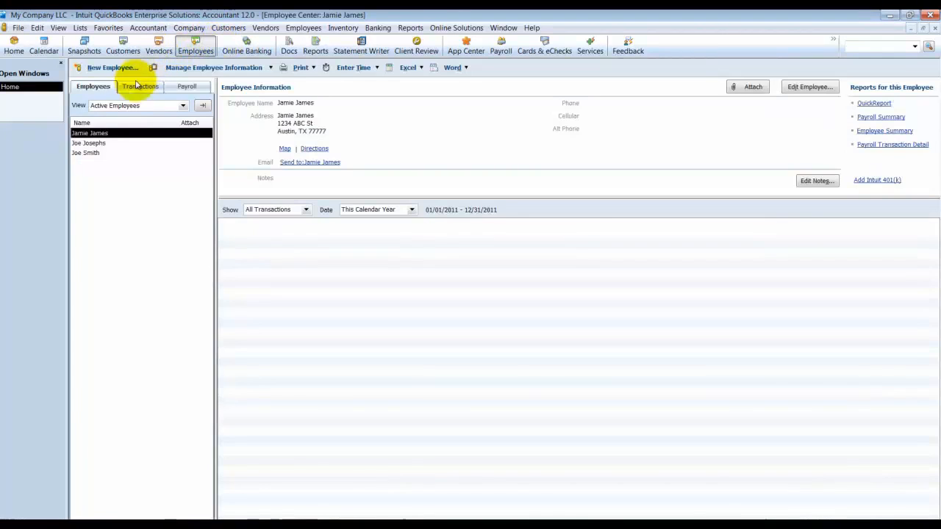
double_click(91, 144)
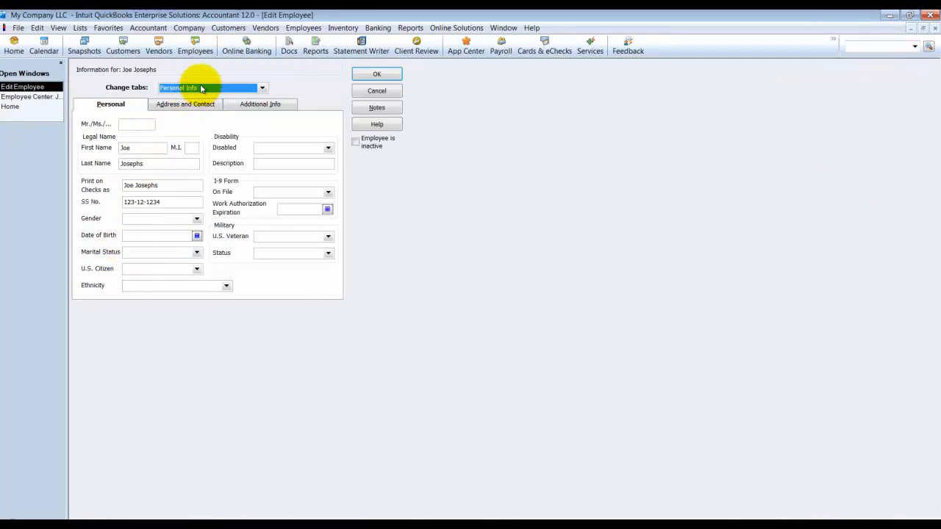
left_click(201, 88)
left_click(182, 105)
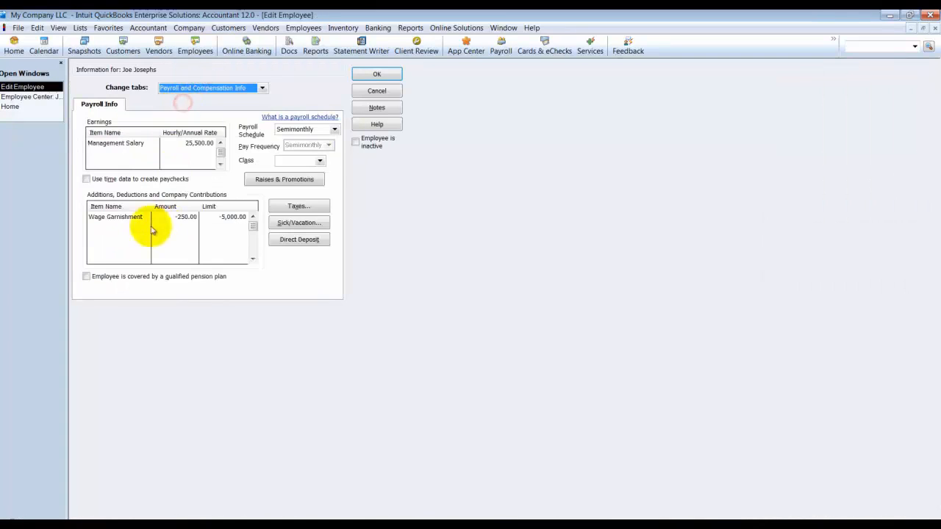
left_click(95, 180)
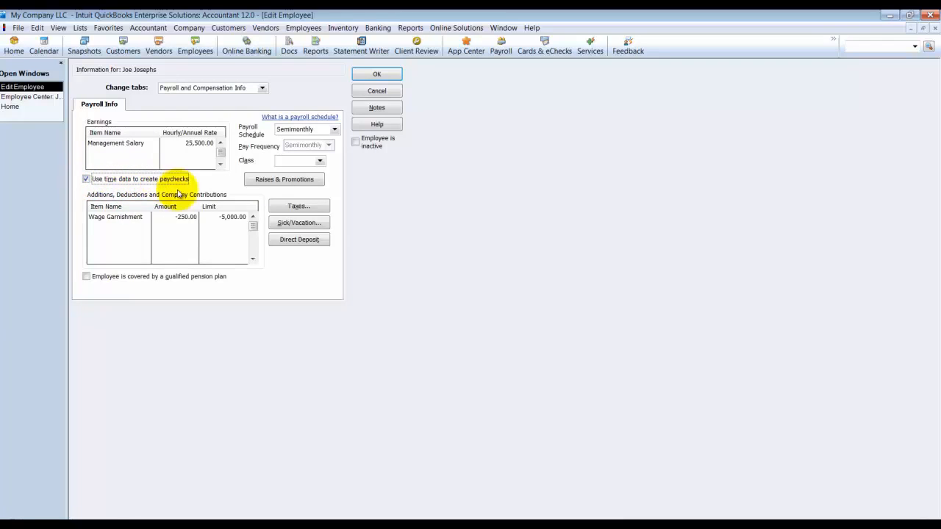
left_click(377, 75)
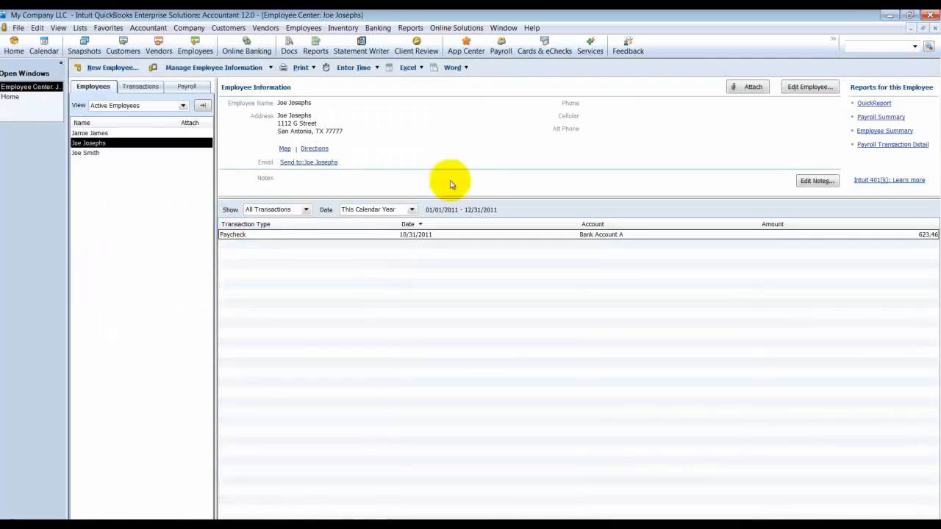
left_click(934, 28)
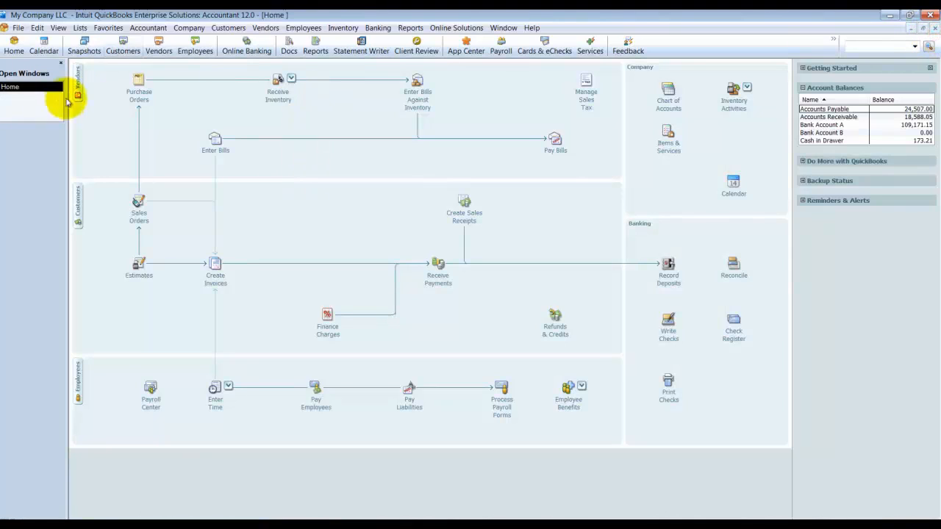
Step: Review the company preferences for Items & Inventory and Sales Tax
left_click(79, 28)
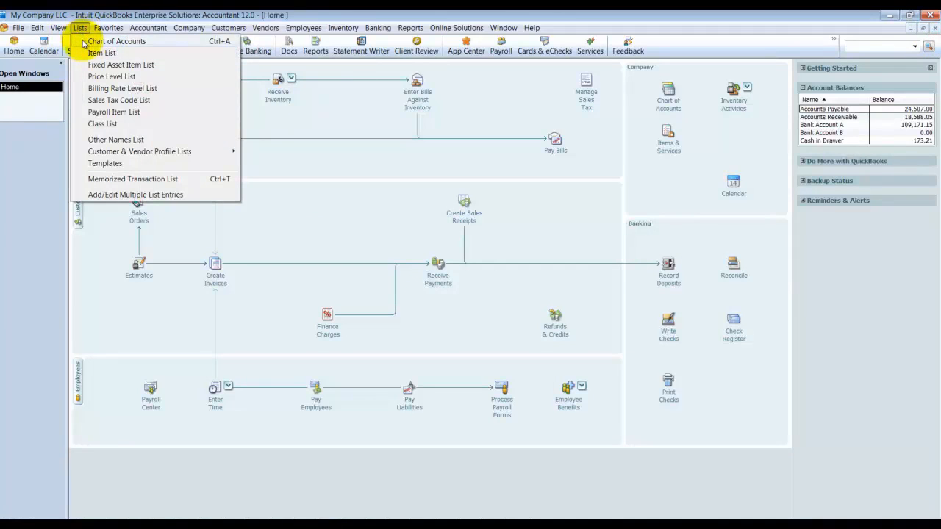
mouse_move(37, 28)
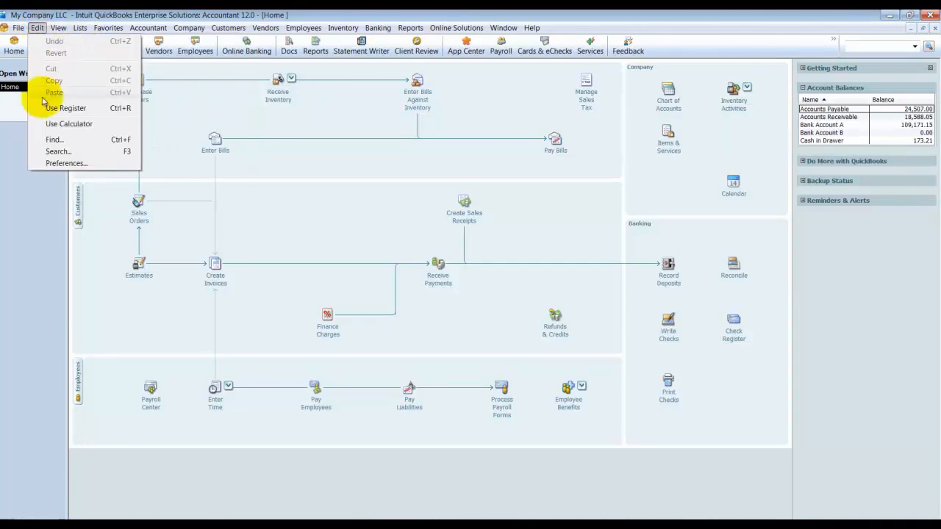
left_click(59, 167)
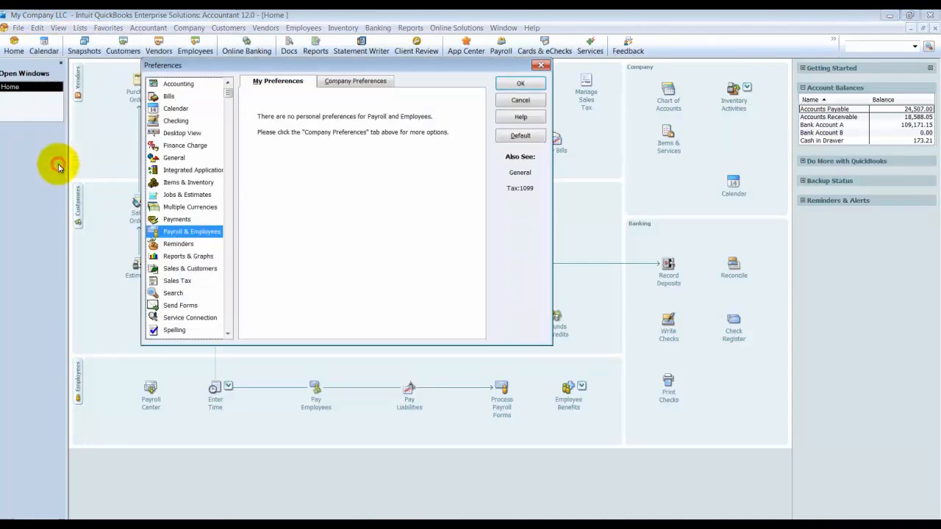
left_click(201, 184)
left_click(331, 83)
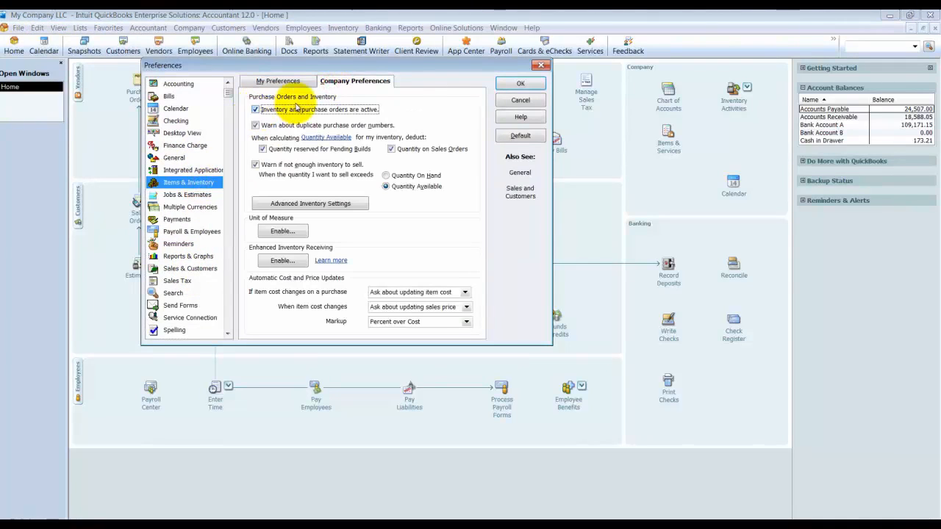
left_click(175, 281)
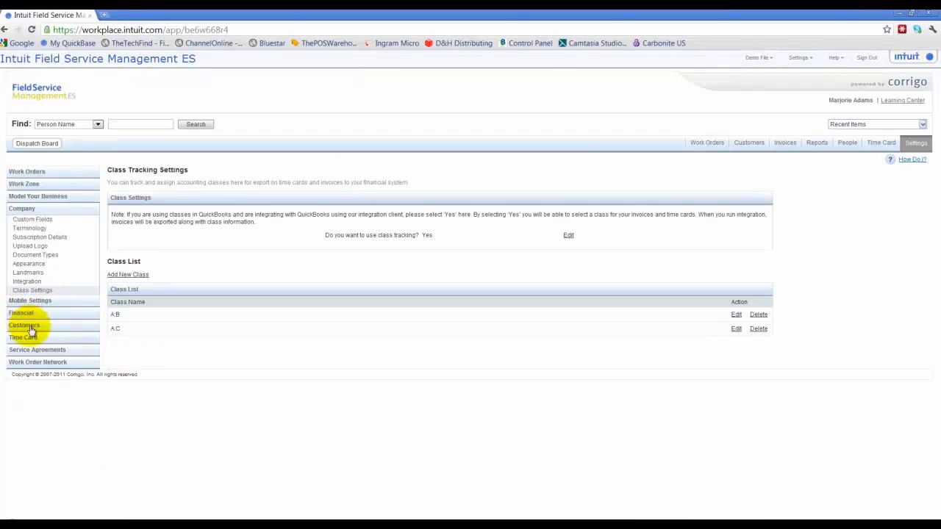
Step: In Intuit Field Service Management, examine the Basic Invoice Settings for discounts, sales tax and default classes
left_click(31, 316)
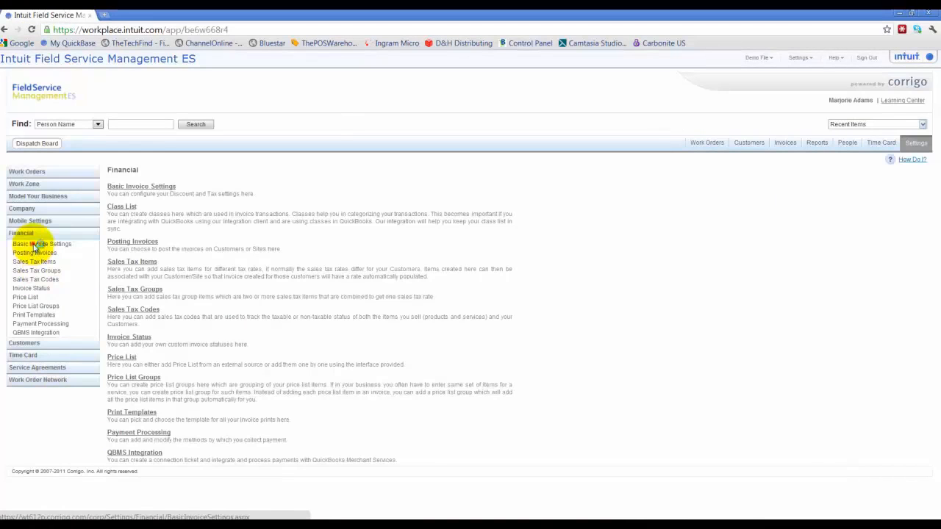
left_click(34, 245)
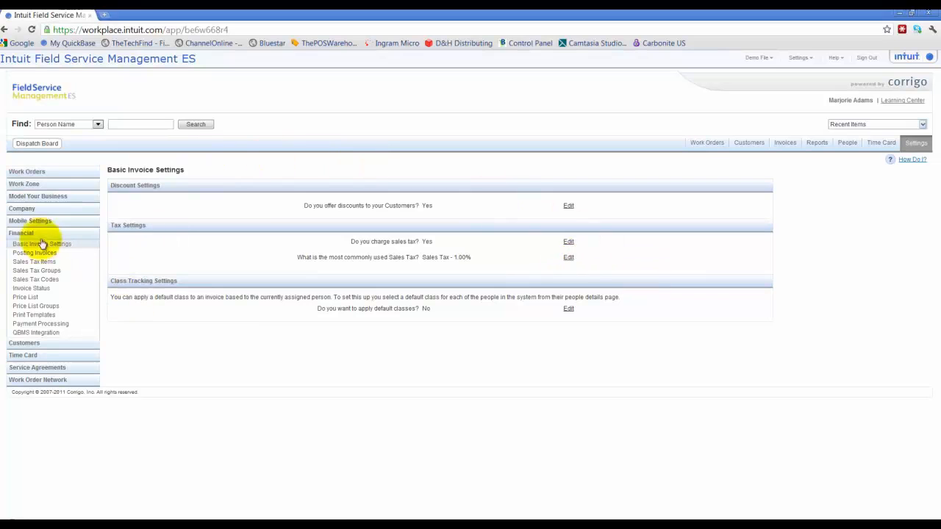
Step: Open the company's QuickBooks Integration settings, review the sync and export options, and save integration with QuickBooks as Yes
left_click(32, 209)
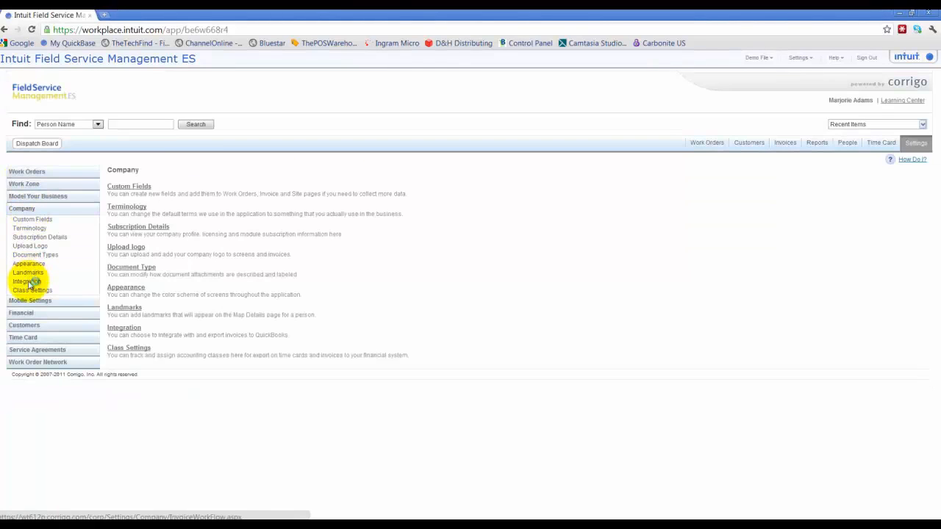
left_click(28, 283)
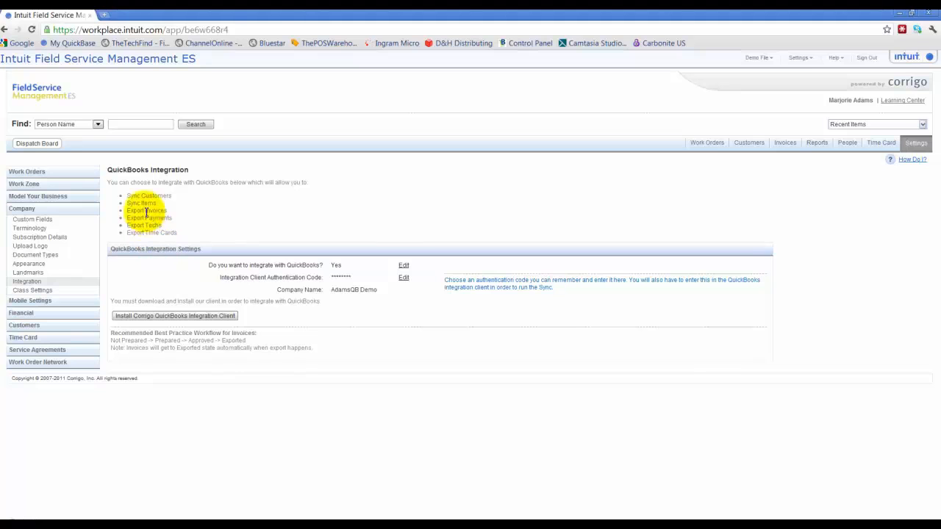
left_click_drag(125, 196, 157, 203)
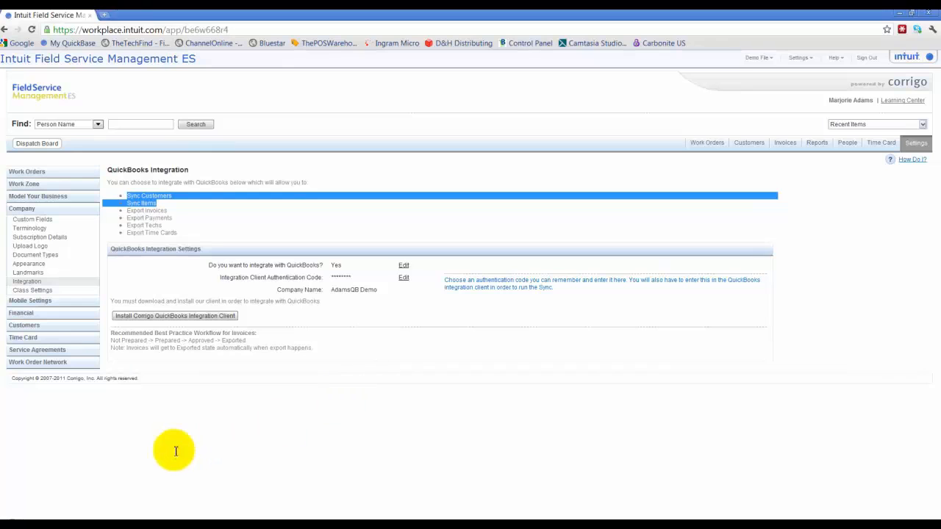
left_click_drag(126, 211, 156, 220)
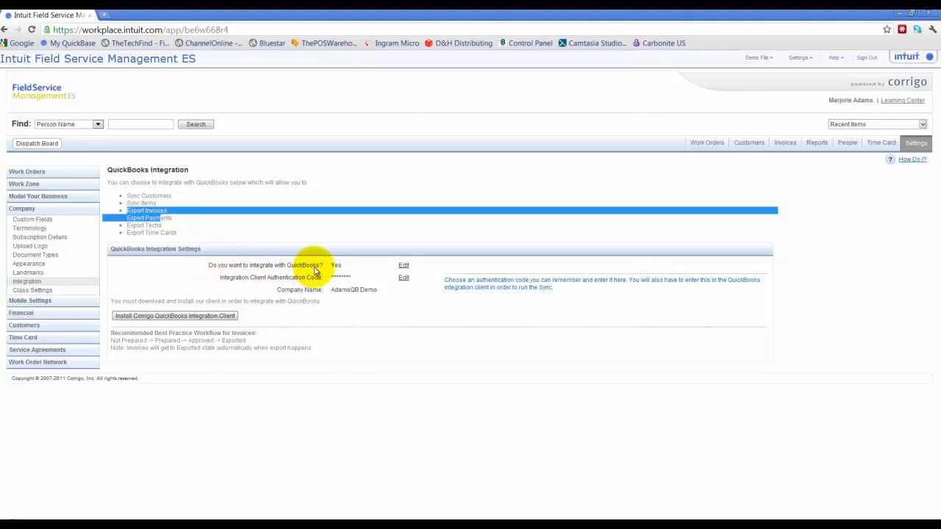
left_click(403, 266)
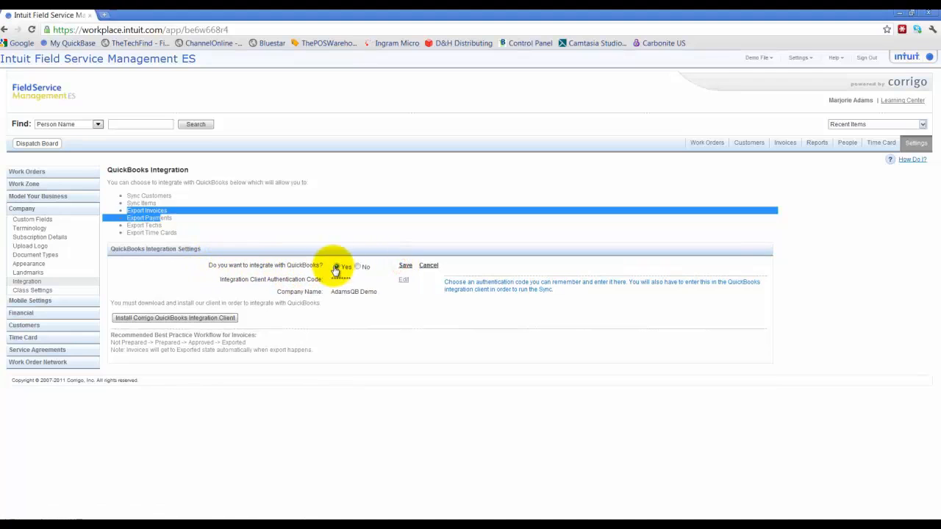
left_click(404, 266)
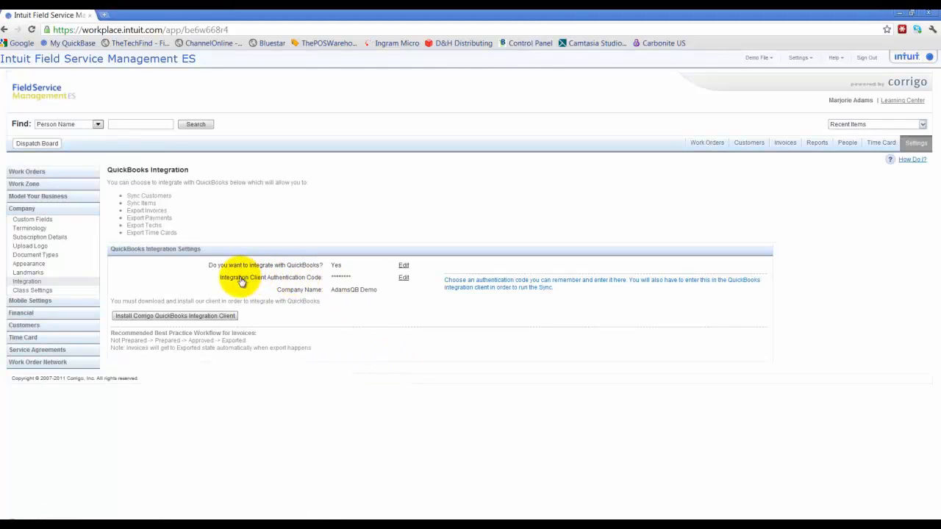
Step: Enter and confirm a new Integration Client Authentication Code for the QuickBooks integration, and save it
left_click(403, 278)
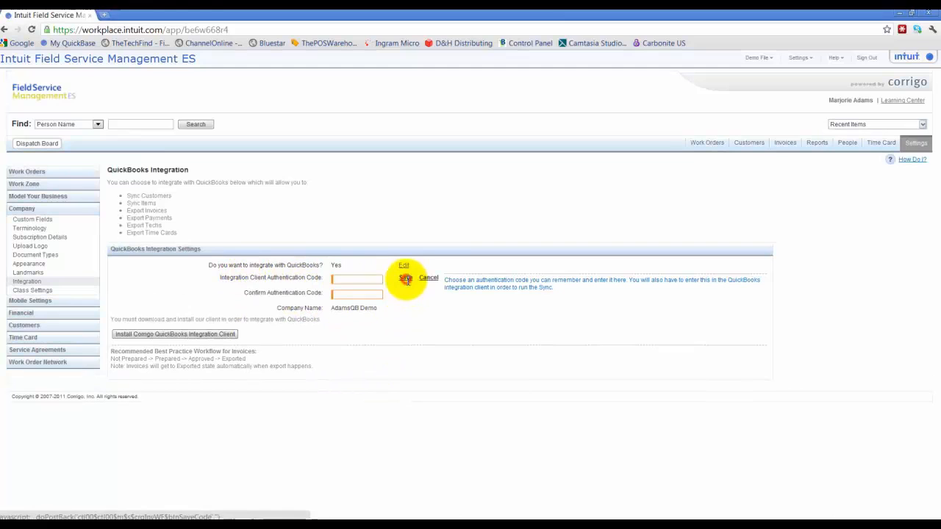
left_click(350, 279)
type("••••")
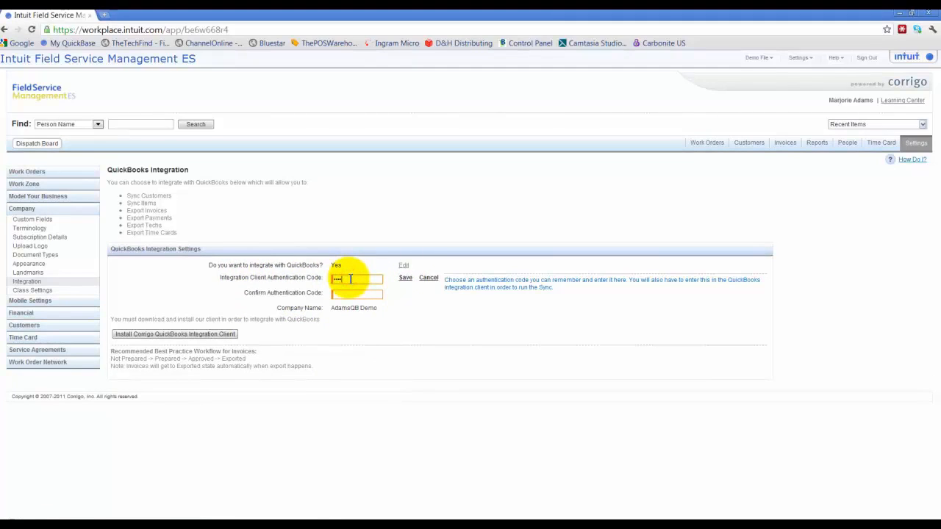
type("••")
key("Tab")
key("Tab")
key("Tab")
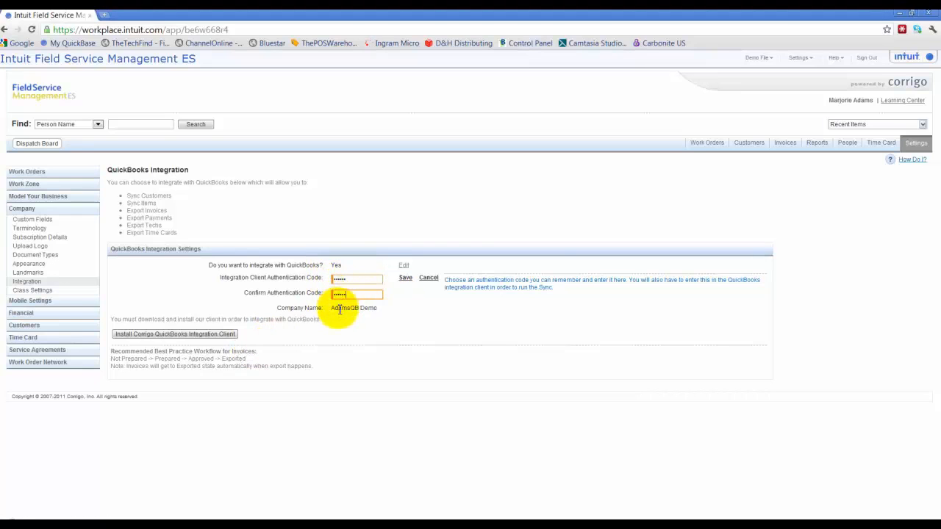
double_click(354, 278)
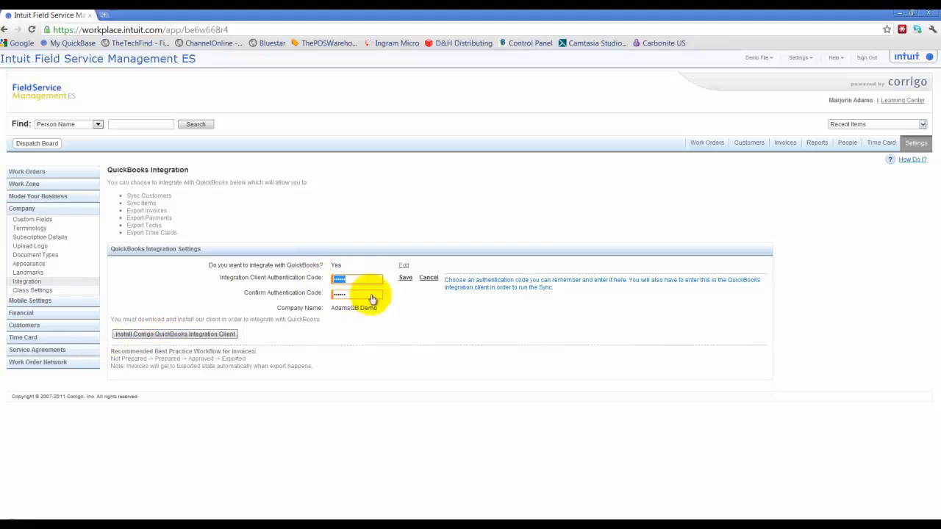
left_click(403, 278)
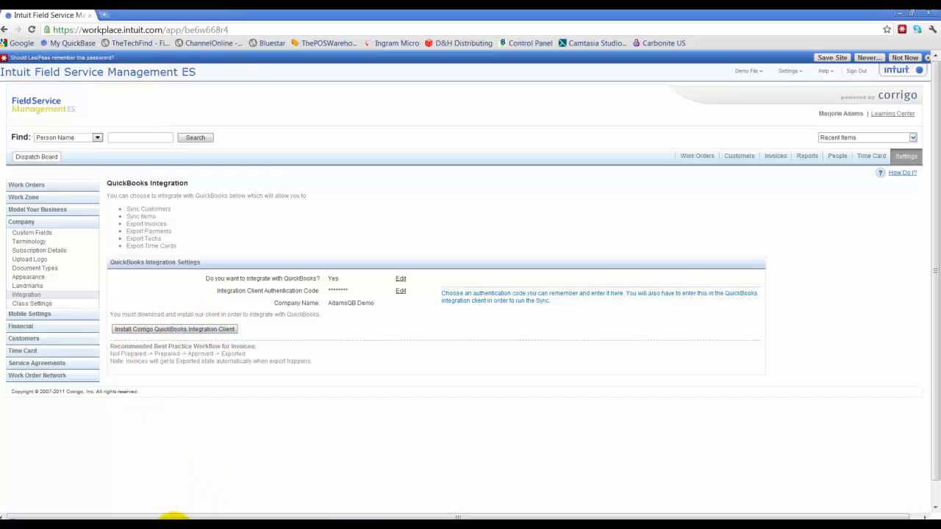
Step: Switch back to QuickBooks and accept the Sales Tax company preferences
left_click(177, 514)
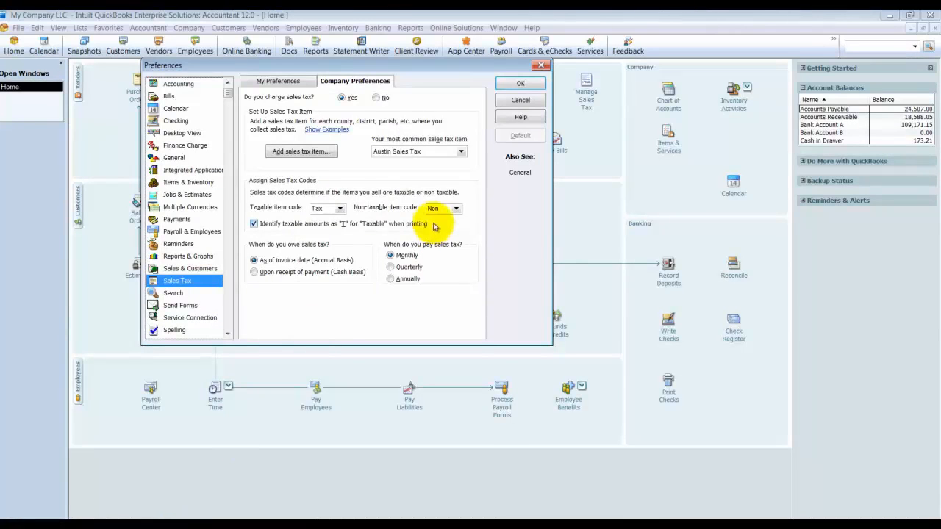
left_click(523, 83)
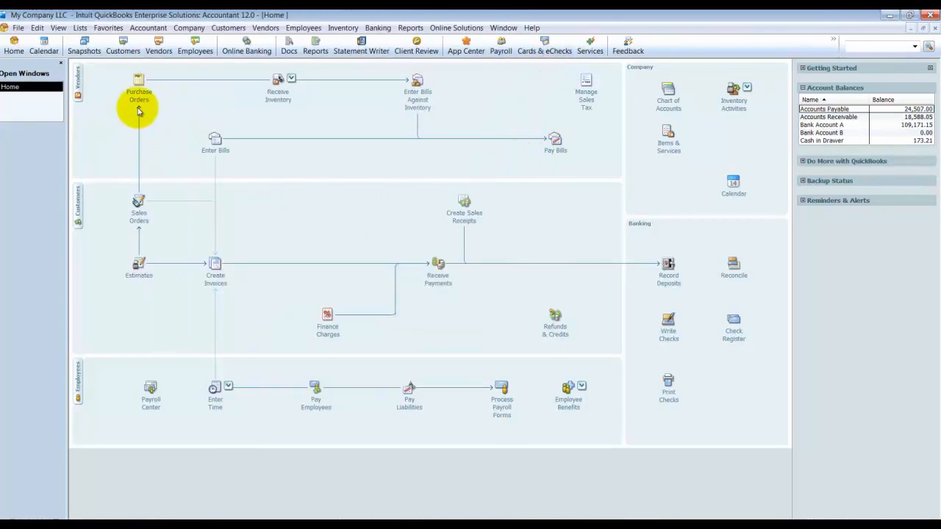
Step: Exit QuickBooks, confirming the exit, and clear the open browser windows off the desktop
left_click(17, 27)
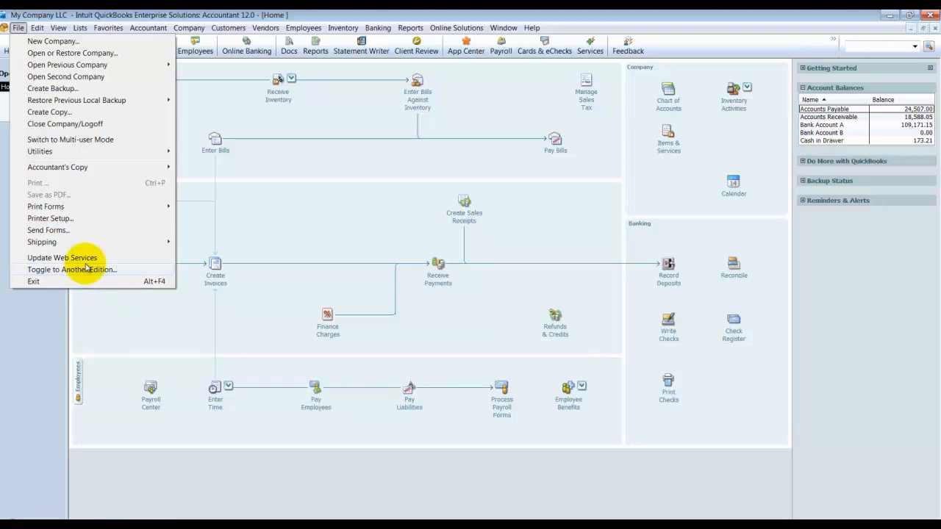
left_click(935, 15)
left_click(936, 15)
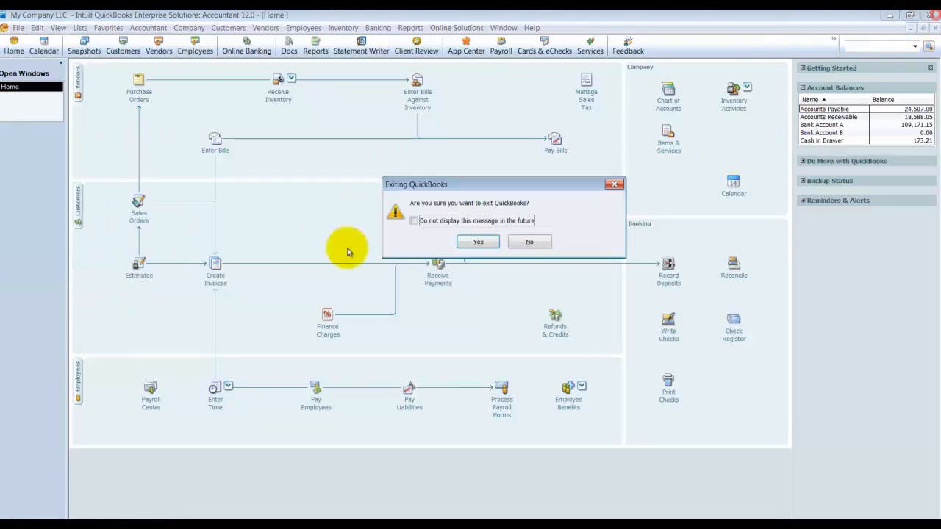
left_click(483, 241)
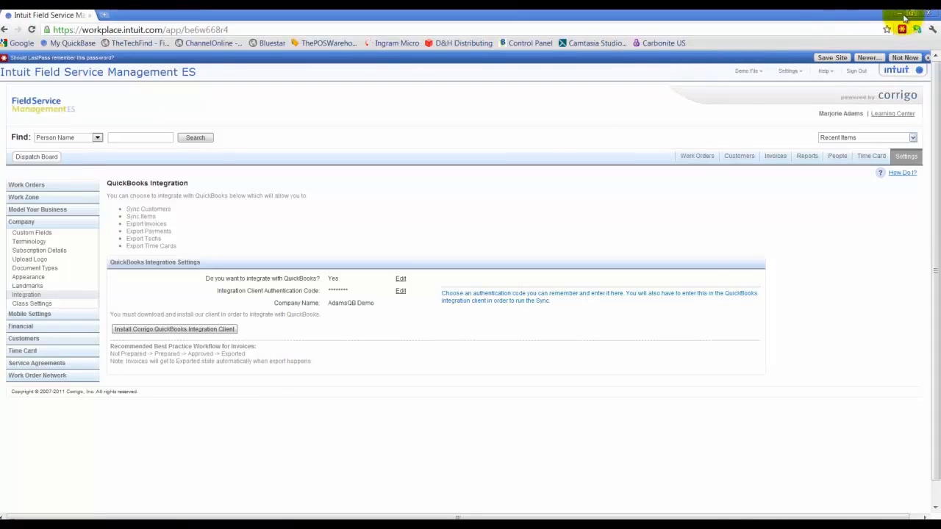
left_click(903, 15)
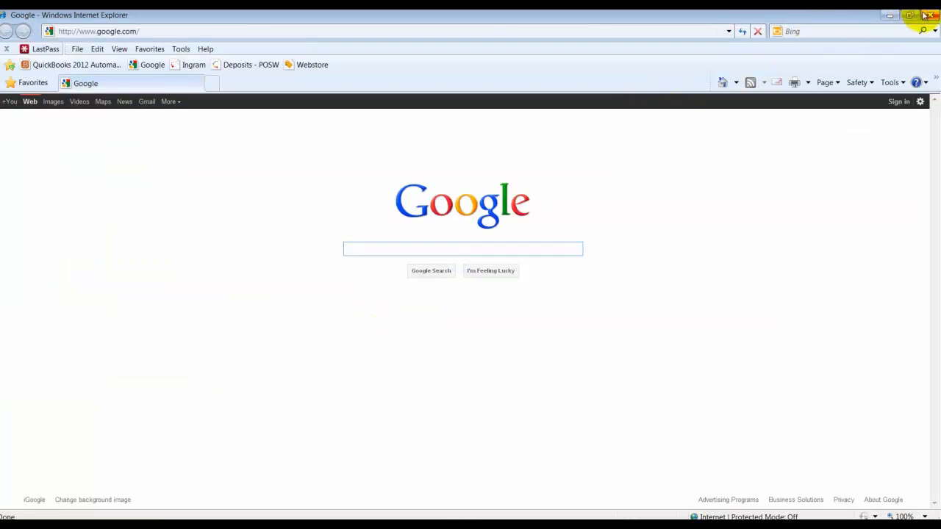
left_click(925, 15)
Step: Set the QuickBooks Enterprise Solutions - Accountant Edition 12.0 desktop shortcut to always run as administrator
left_click(147, 426)
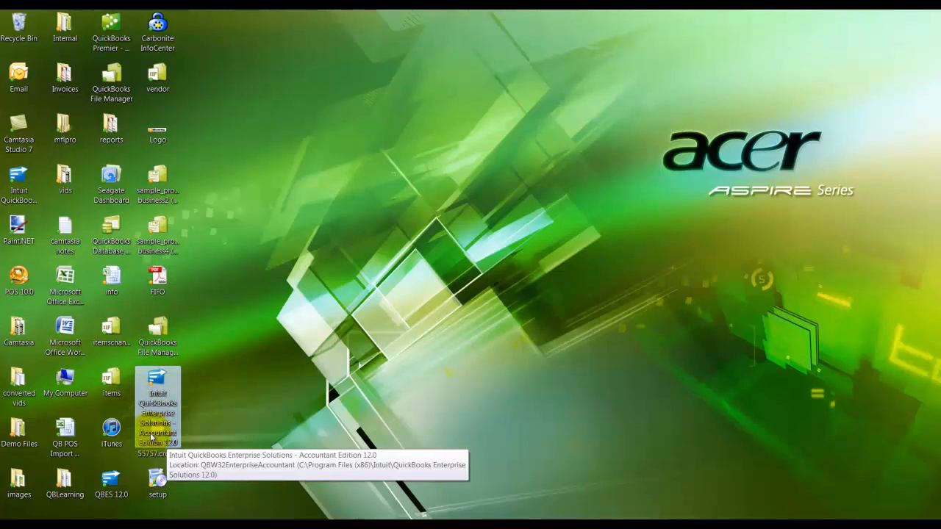
right_click(158, 376)
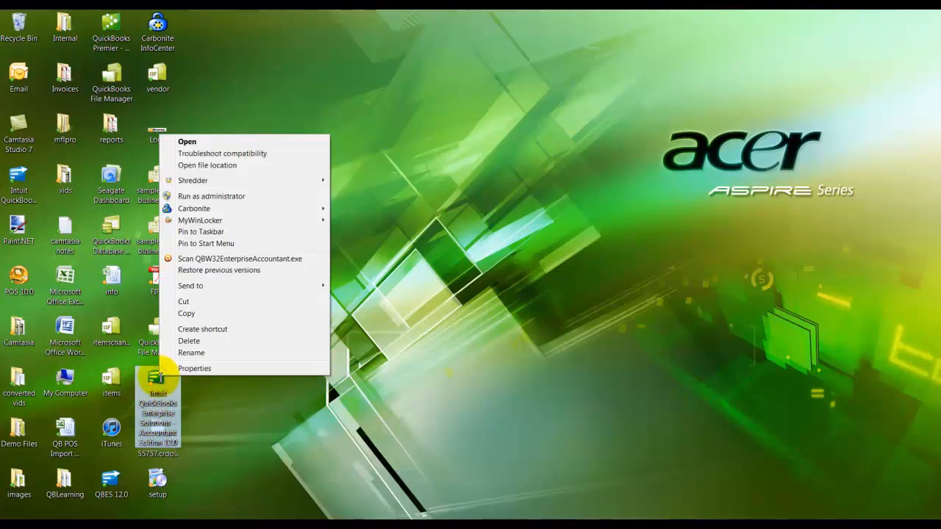
left_click(194, 368)
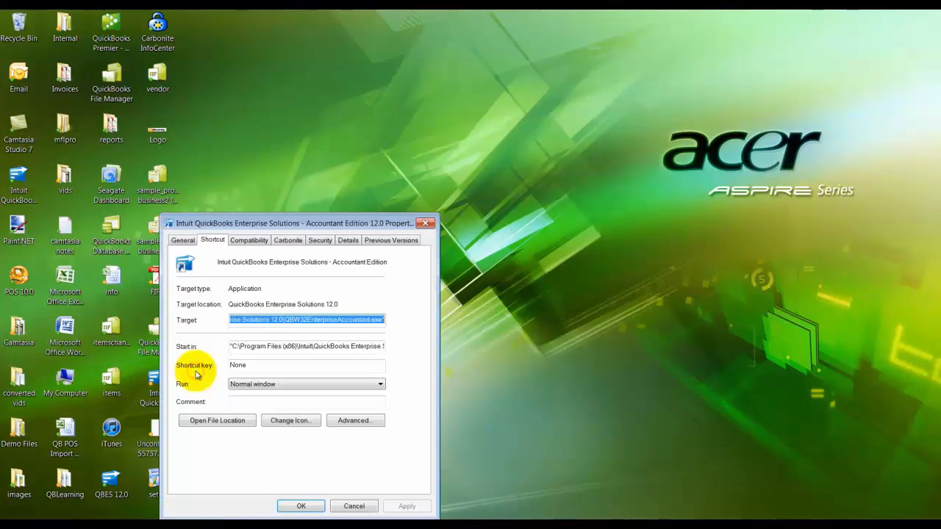
left_click(208, 240)
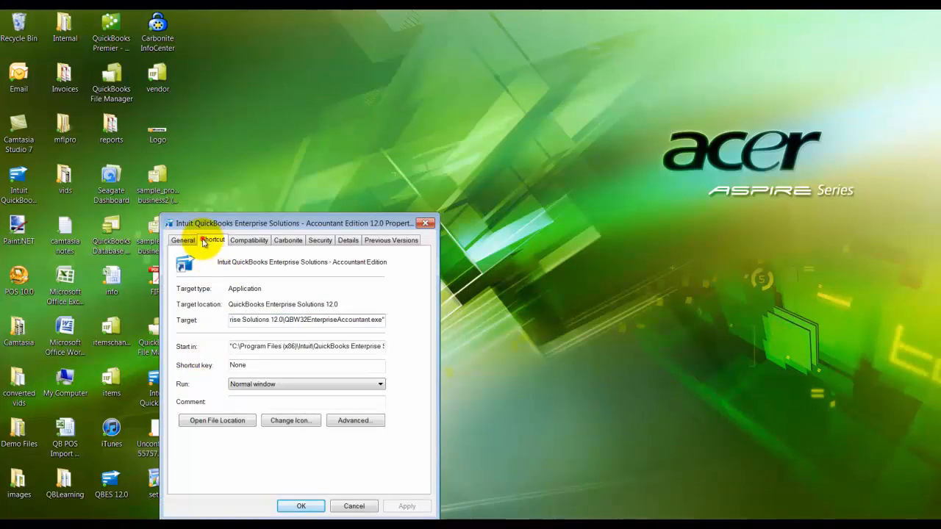
left_click(351, 420)
left_click(214, 302)
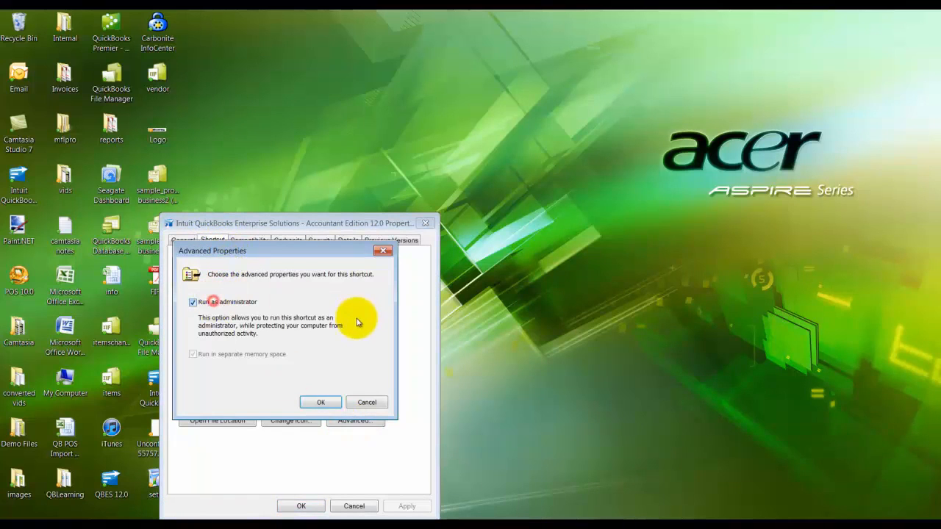
left_click(324, 403)
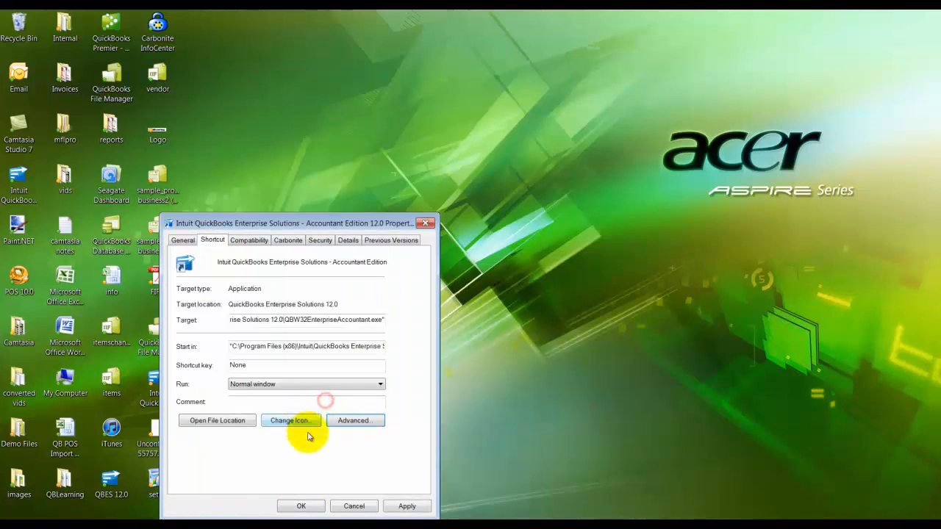
left_click(407, 505)
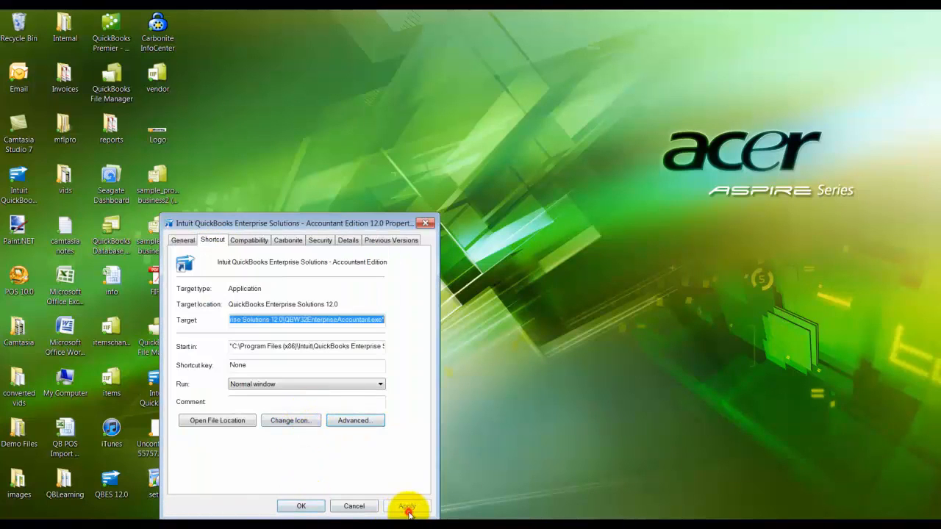
left_click(302, 507)
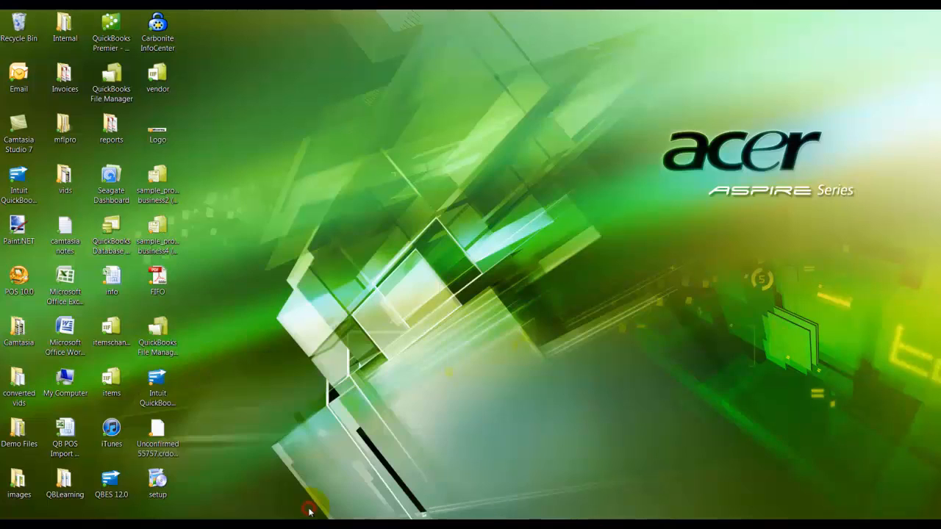
Step: Launch QuickBooks from its desktop shortcut as administrator and enter the Admin account password for My Company LLC
right_click(168, 385)
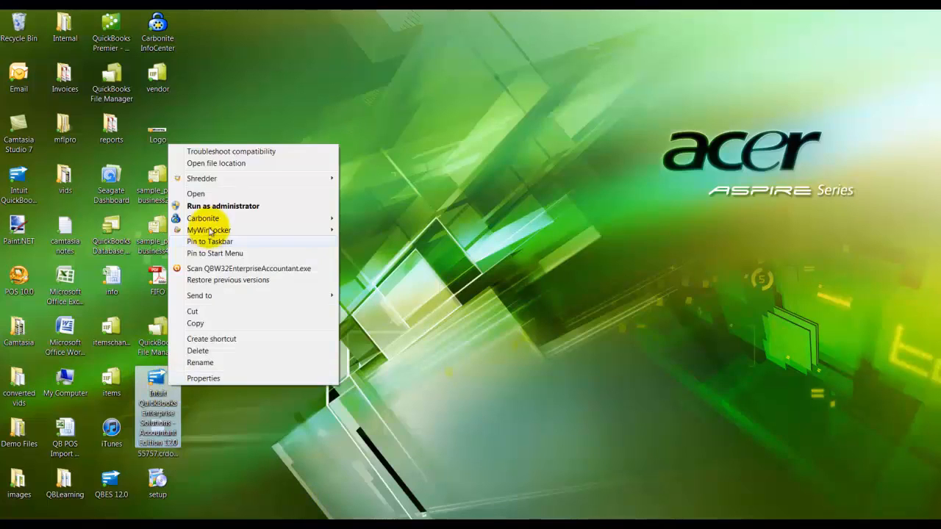
left_click(193, 205)
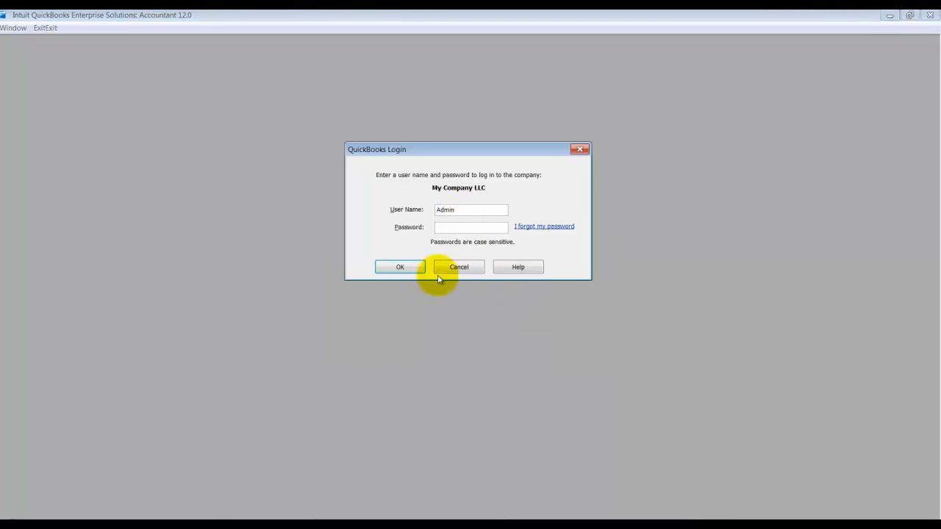
type("a")
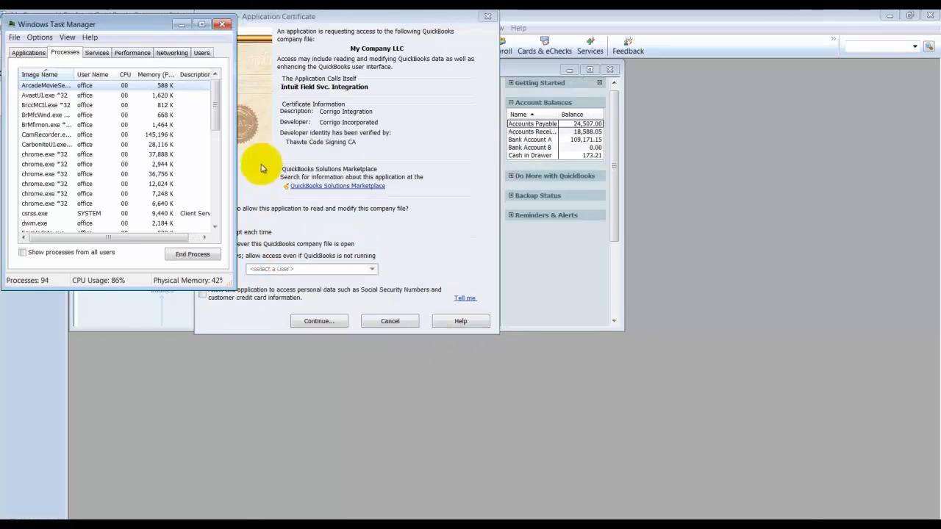
Step: Review the list of running processes in Windows Task Manager, including the QuickBooks one, and close Task Manager
key("ctrl+shift+Escape")
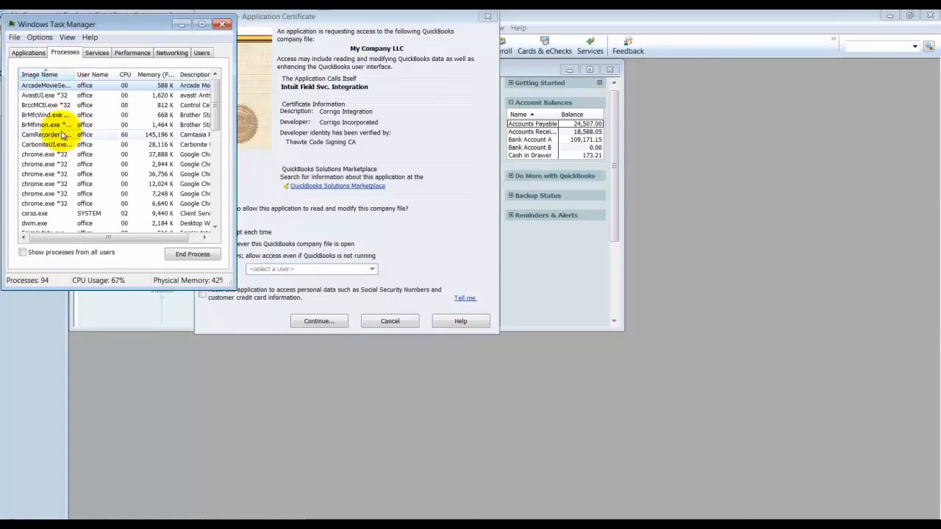
scroll(60, 206, "down", 1)
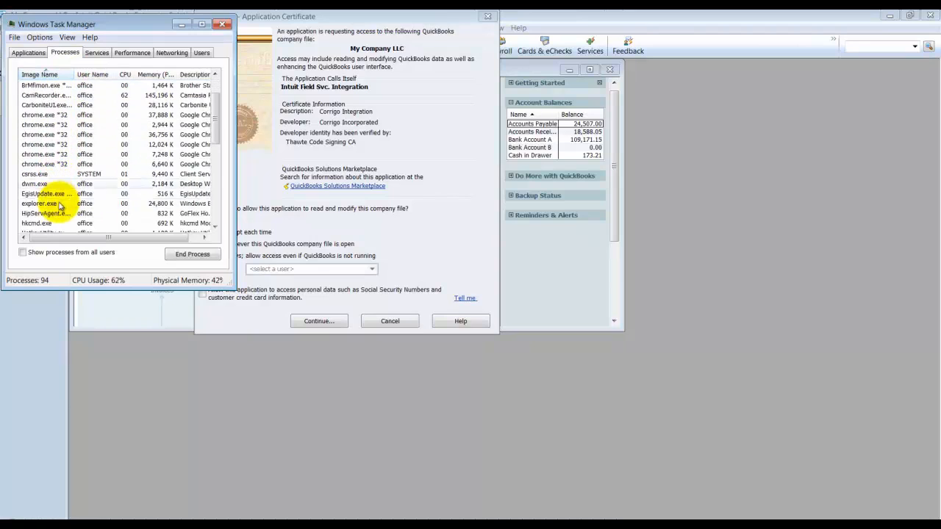
scroll(60, 217, "down", 3)
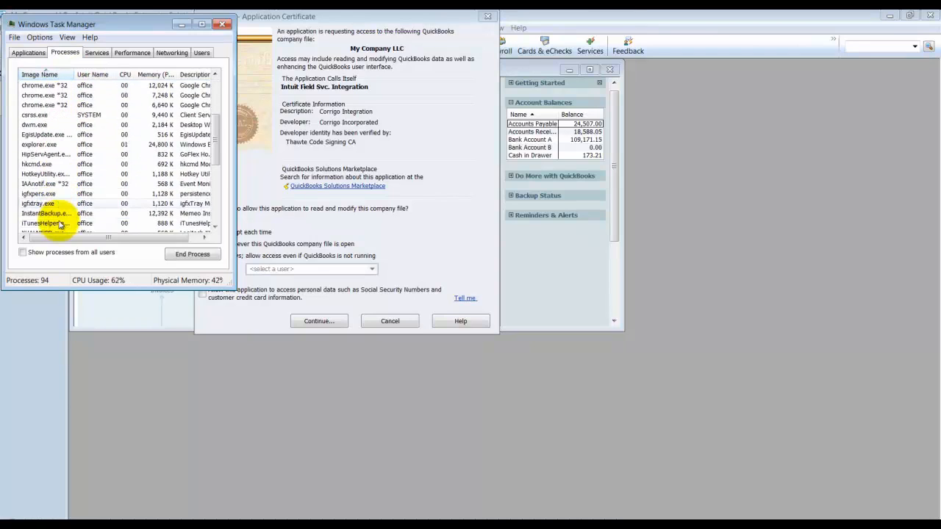
scroll(60, 229, "down", 2)
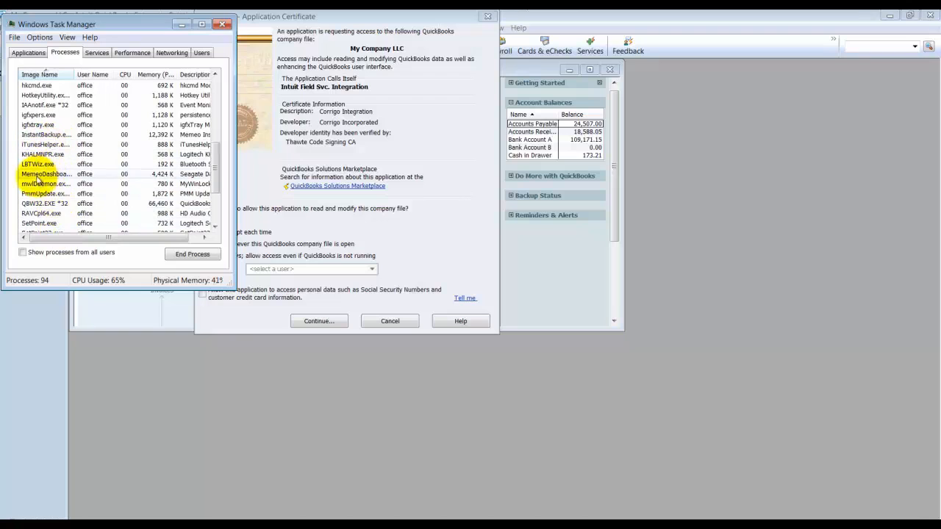
scroll(95, 219, "down", 3)
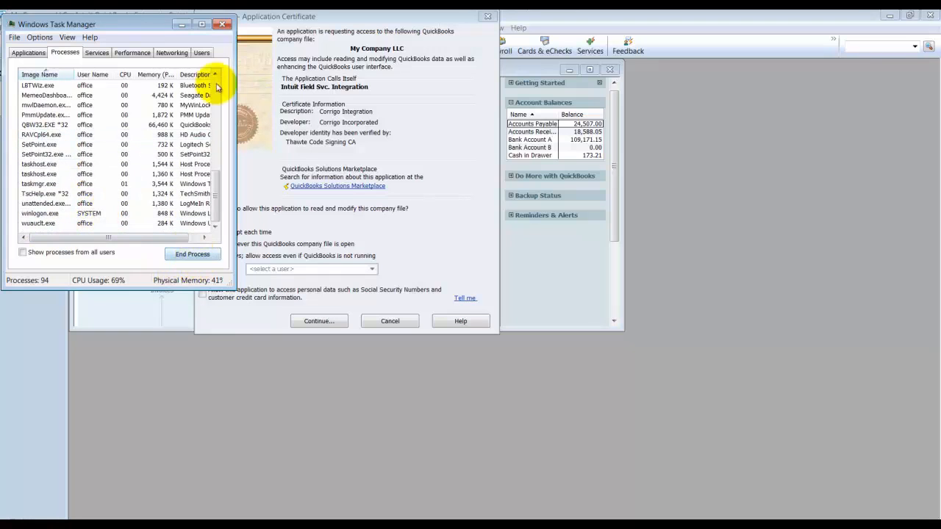
left_click(223, 26)
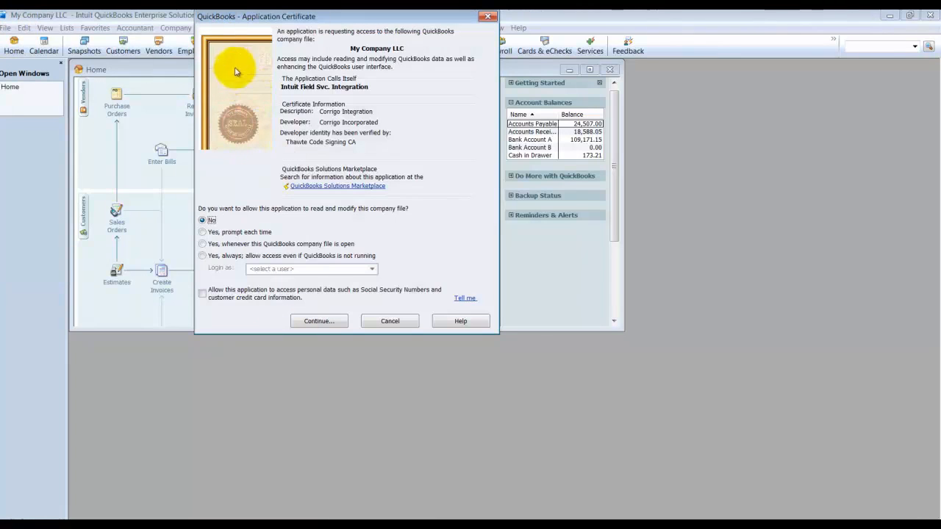
left_click_drag(317, 16, 361, 106)
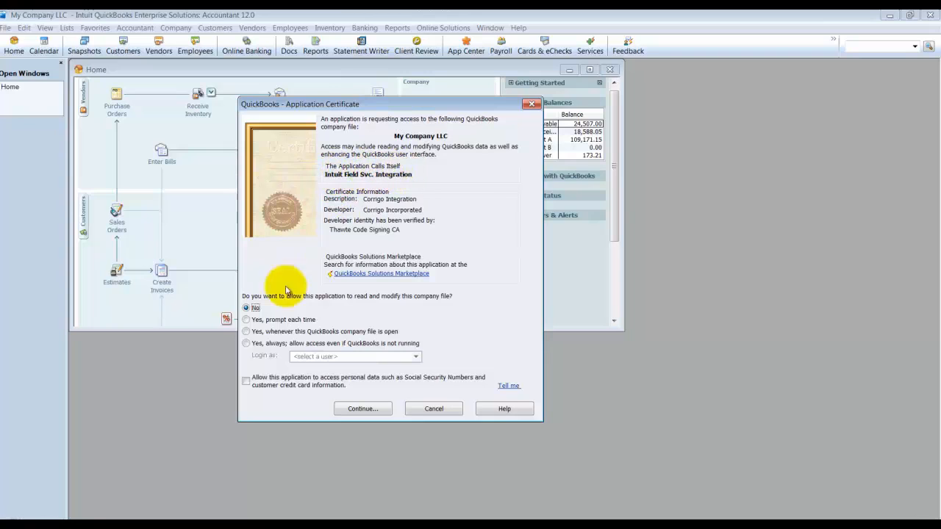
left_click(246, 332)
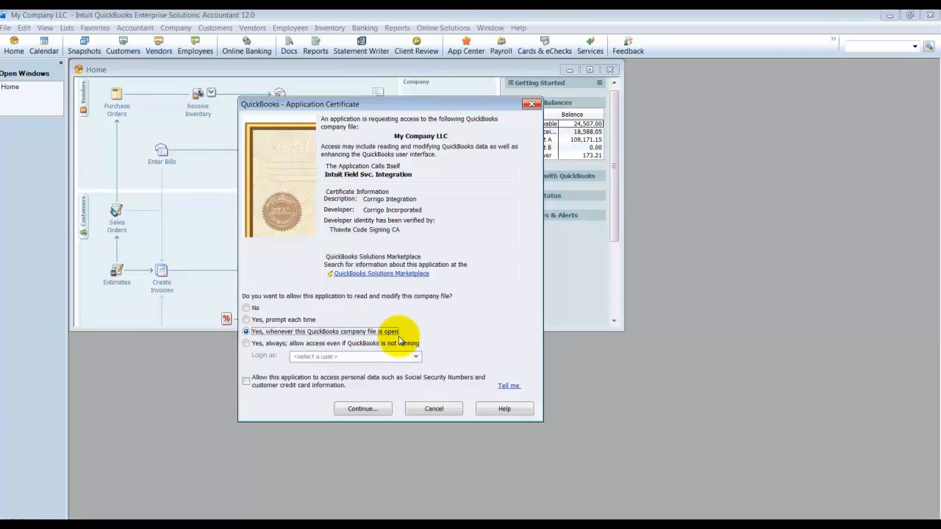
left_click(269, 344)
left_click(304, 356)
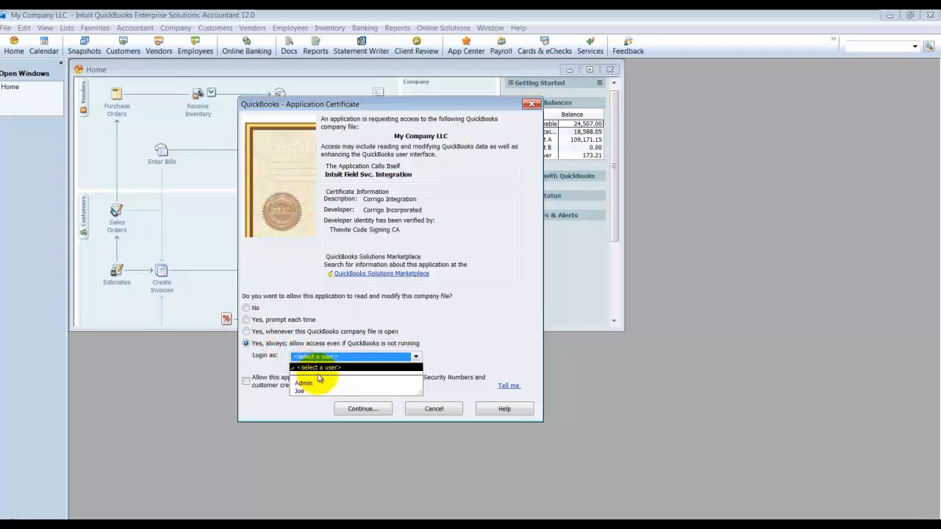
left_click(303, 359)
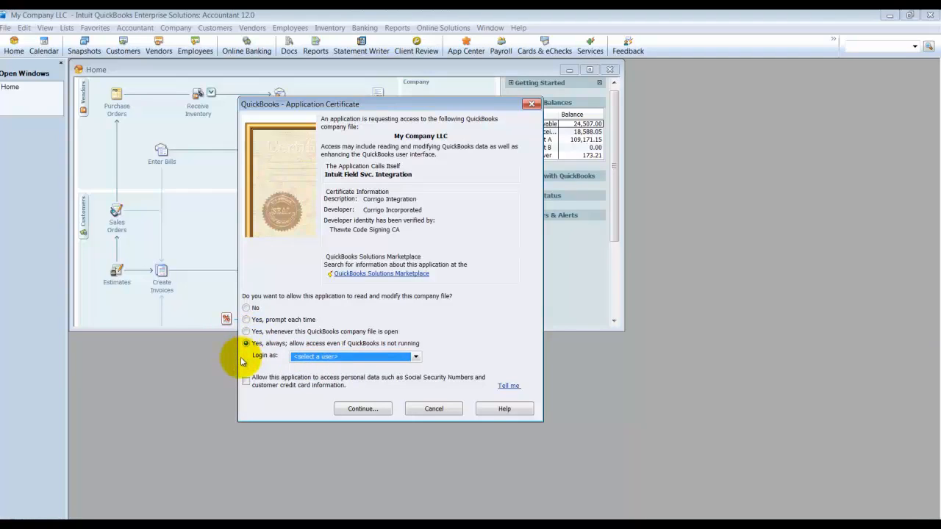
Step: Grant Intuit Field Svc. Integration access whenever the company file is open, without personal data, and return to a maximized Home window
left_click(268, 333)
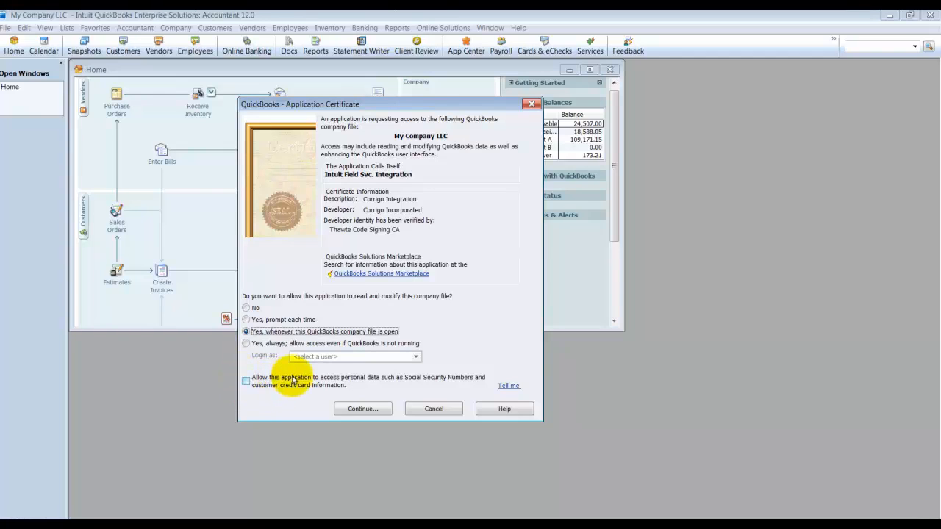
left_click(246, 381)
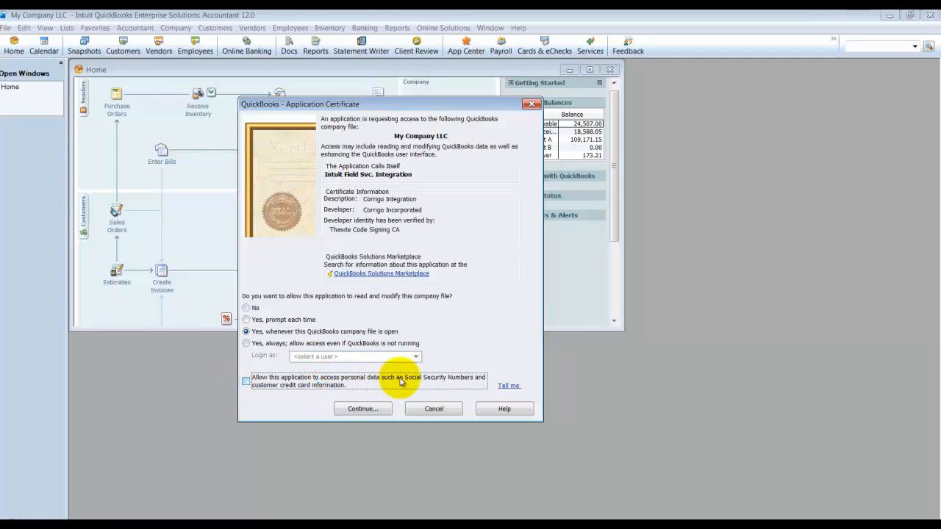
left_click(369, 415)
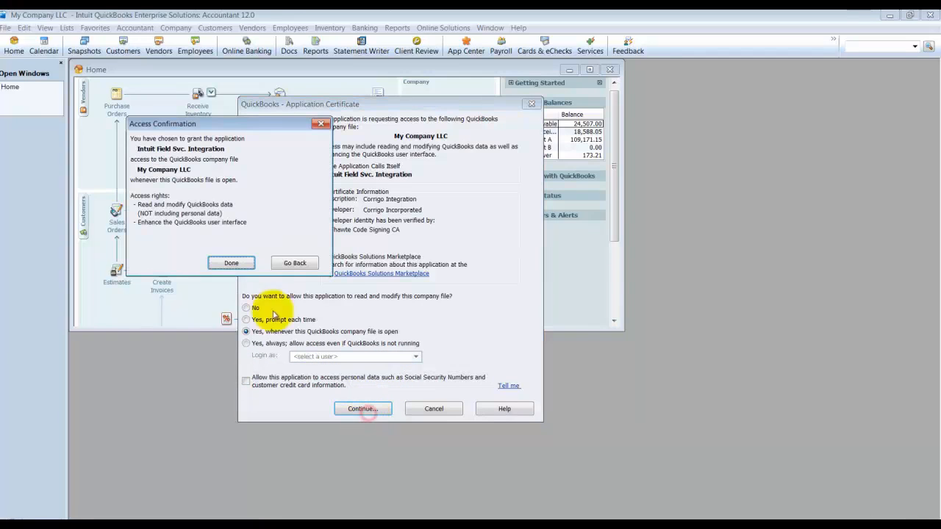
left_click(245, 268)
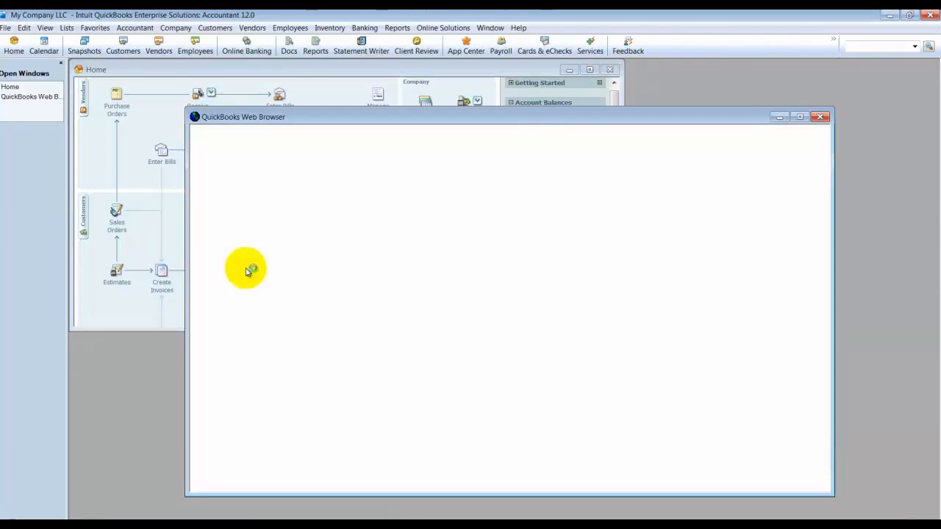
left_click(820, 116)
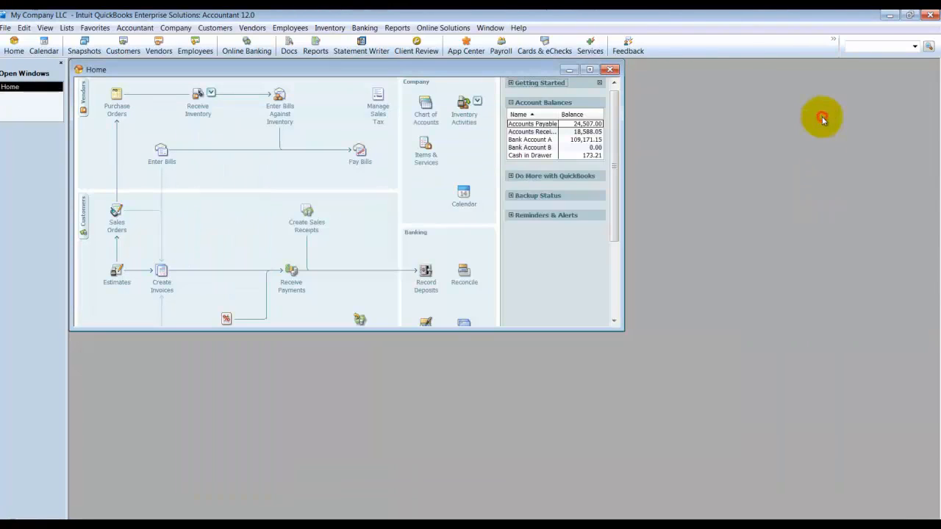
double_click(317, 70)
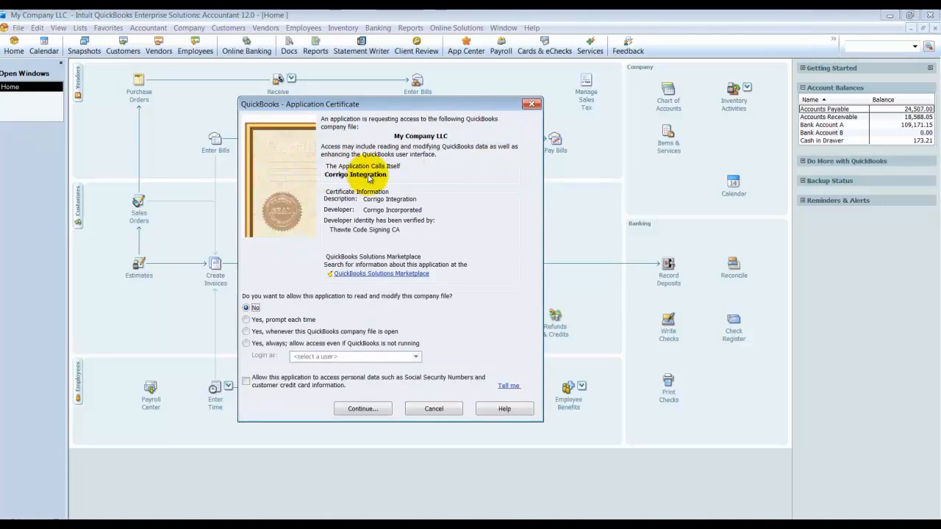
Step: Grant Corrigo Integration access whenever the company file is open, including personal data, and confirm the access rights
left_click(246, 332)
left_click(246, 380)
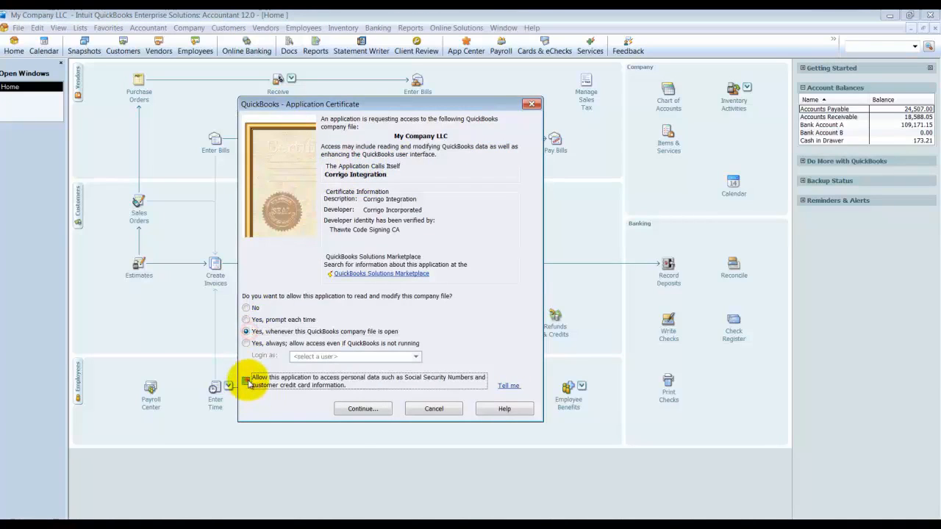
left_click(368, 410)
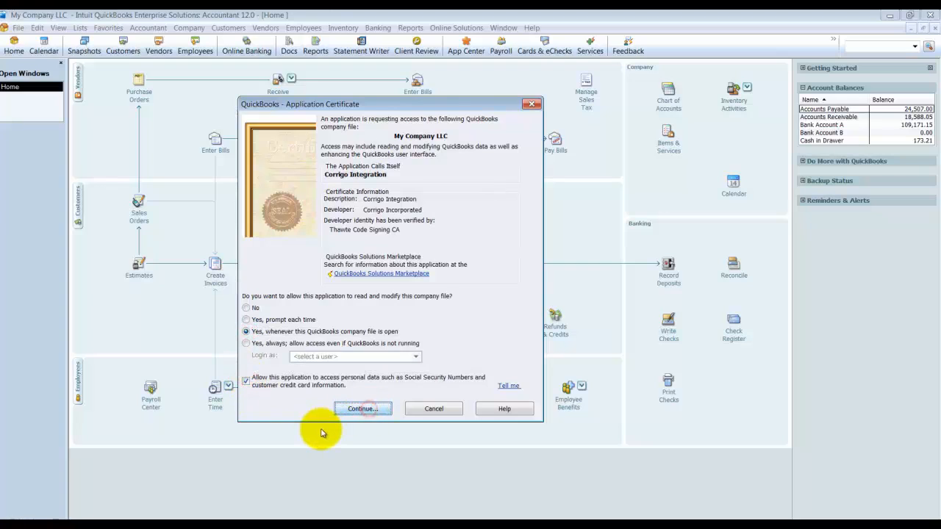
left_click(232, 265)
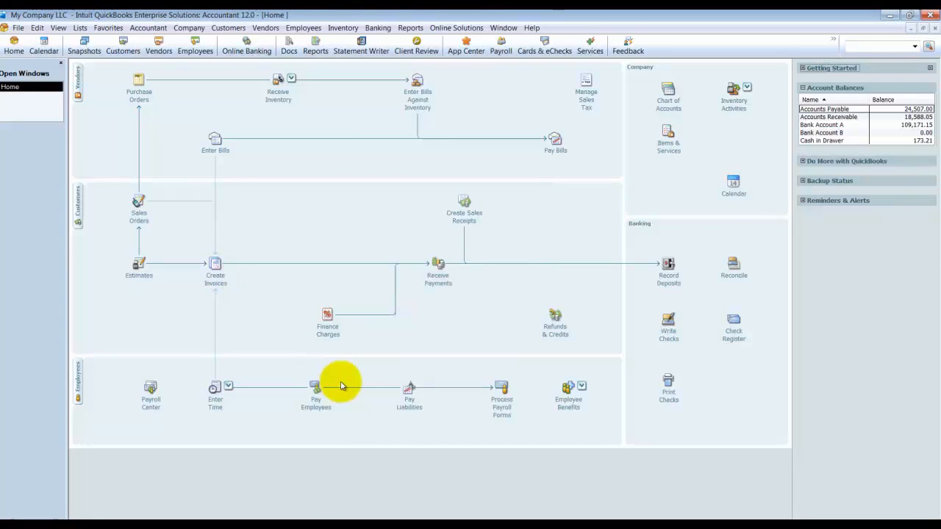
Step: Open the Intuit Field Svc. Integration settings and choose a synchronization prompt after 1 day with daily repository backups
left_click(18, 28)
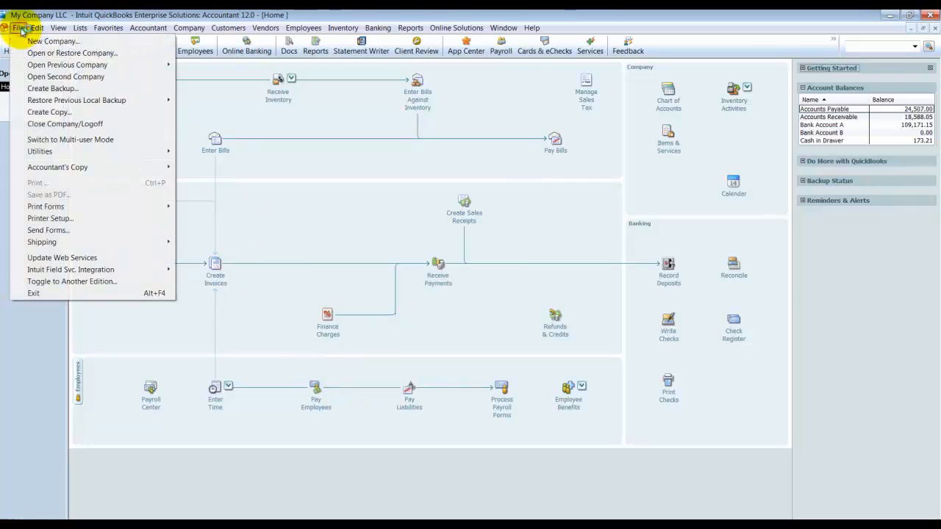
mouse_move(70, 270)
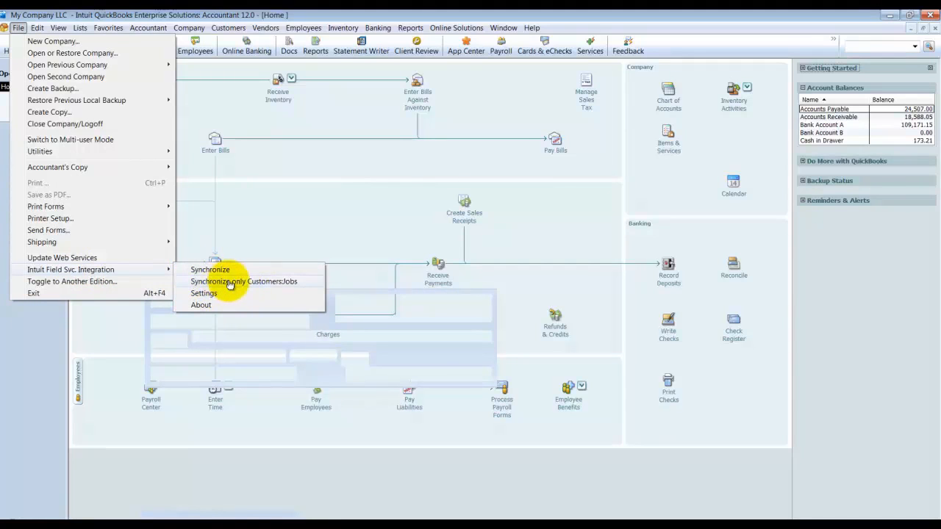
left_click(212, 295)
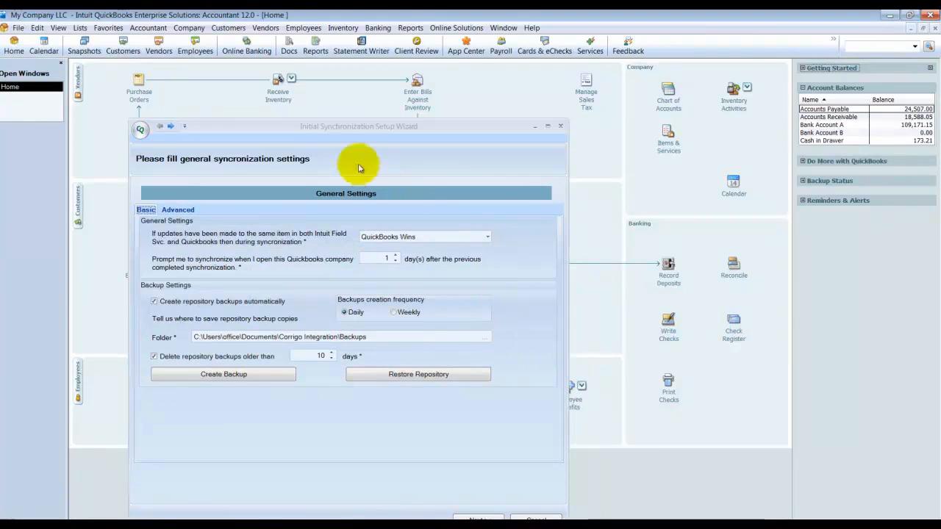
left_click_drag(330, 81, 333, 87)
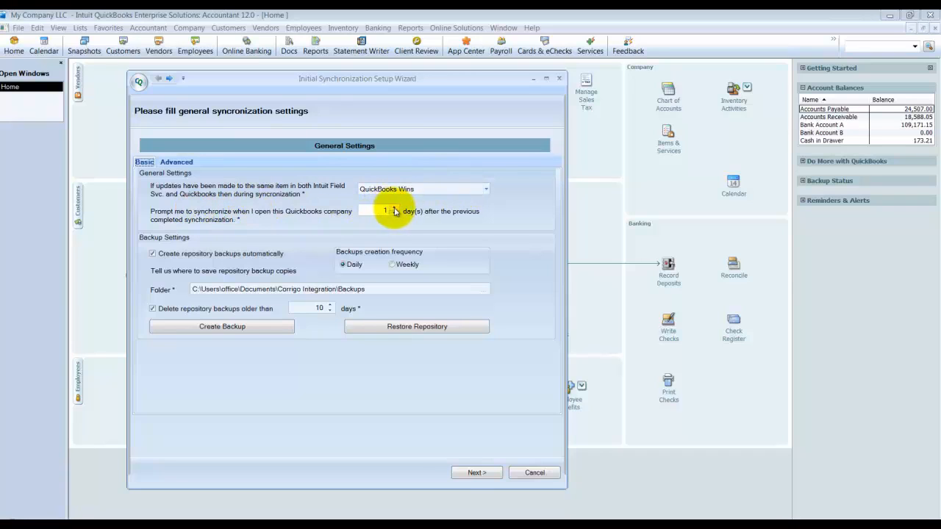
left_click(394, 209)
left_click(395, 214)
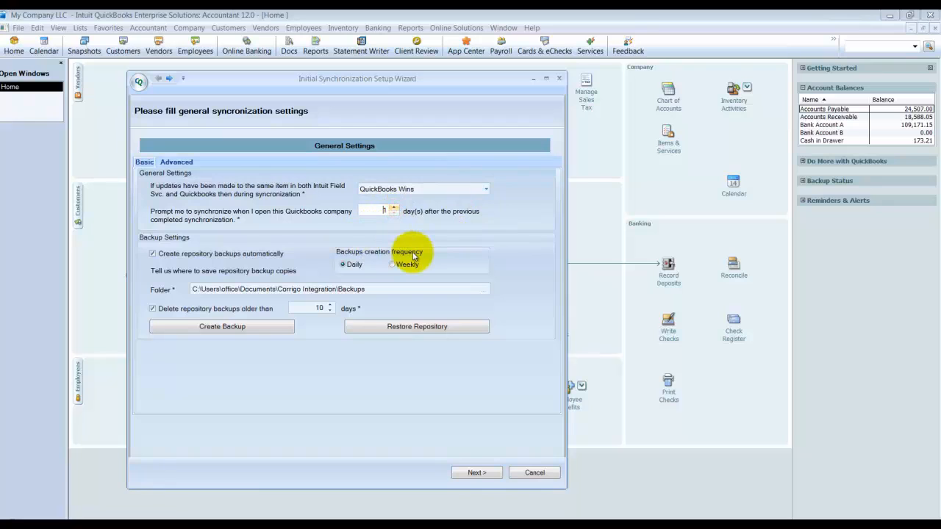
left_click(353, 264)
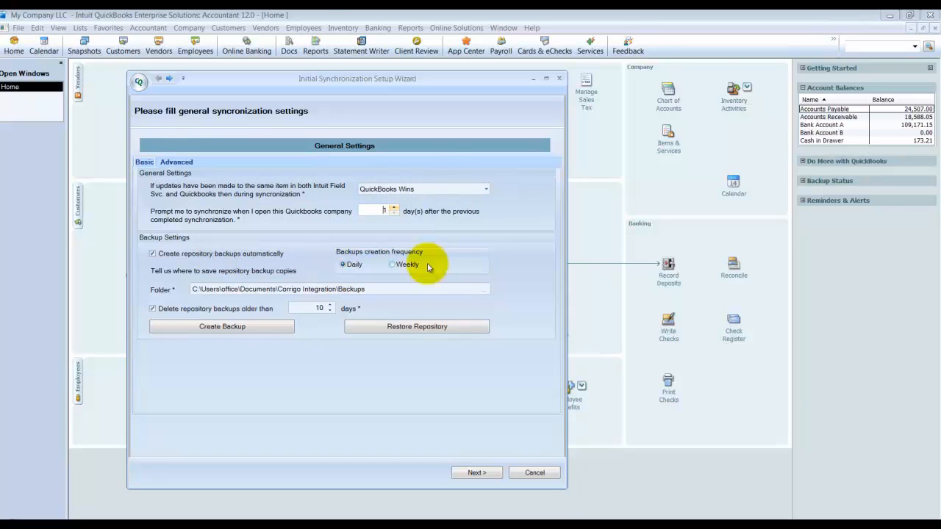
Step: Set the deletion age for repository backups to 30 days and check the backup folder selection, keeping the current folder
left_click(326, 309)
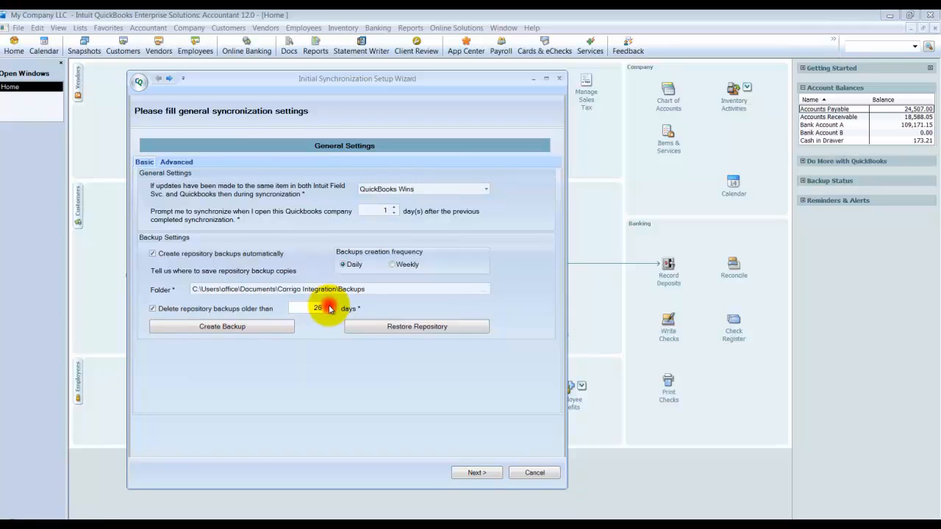
left_click(330, 306)
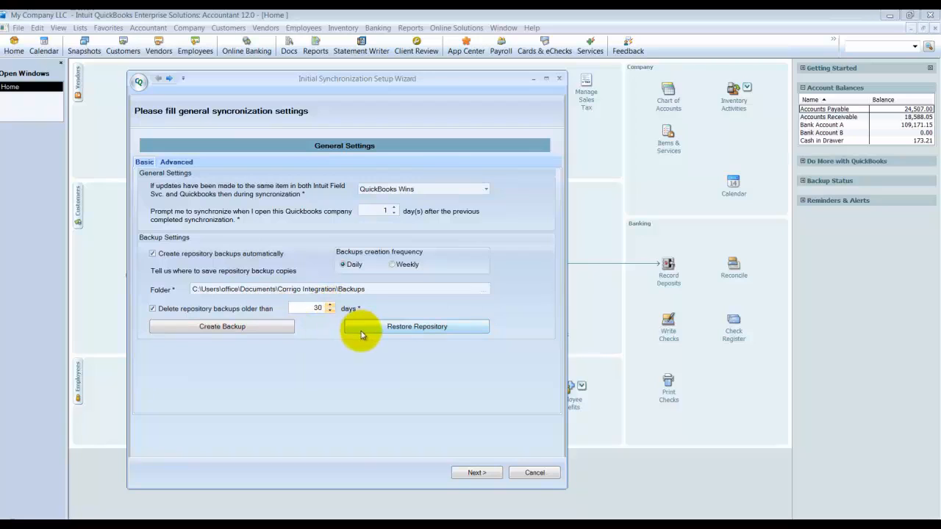
left_click(194, 290)
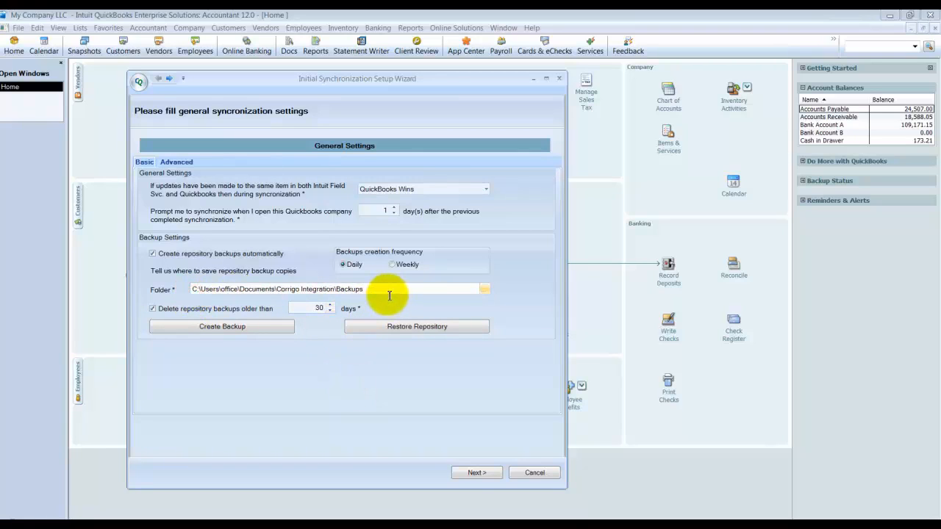
left_click(485, 293)
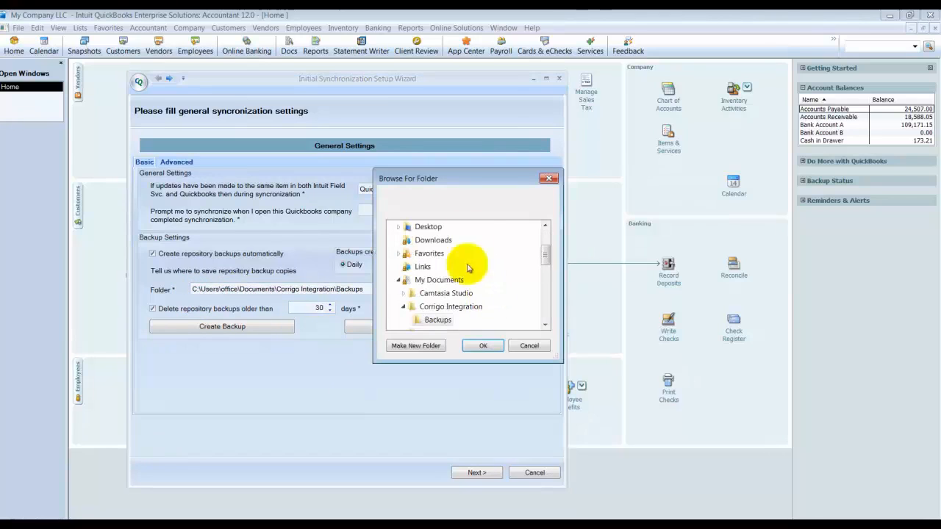
left_click(549, 178)
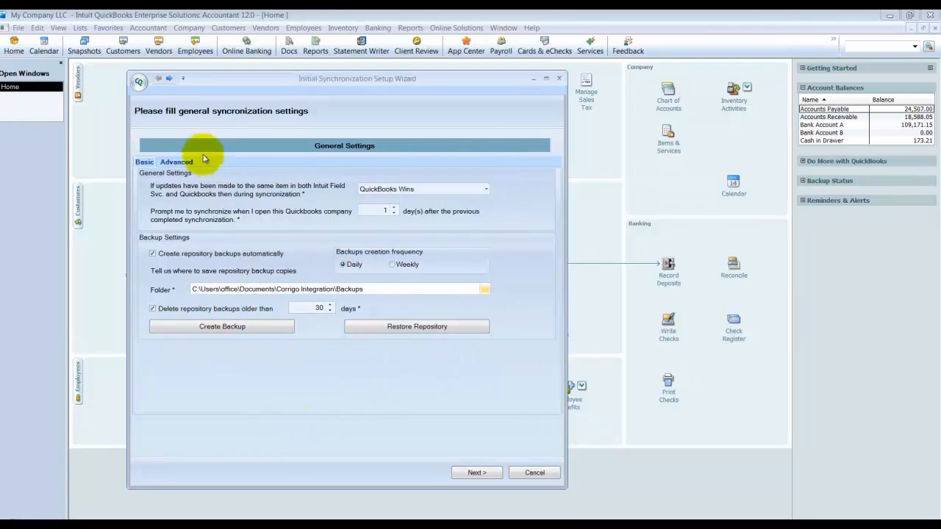
Step: In the advanced general settings, turn on automatic QuickBooks updates for new or edited jobs and request Customer:Job data every 30 minutes
left_click(177, 162)
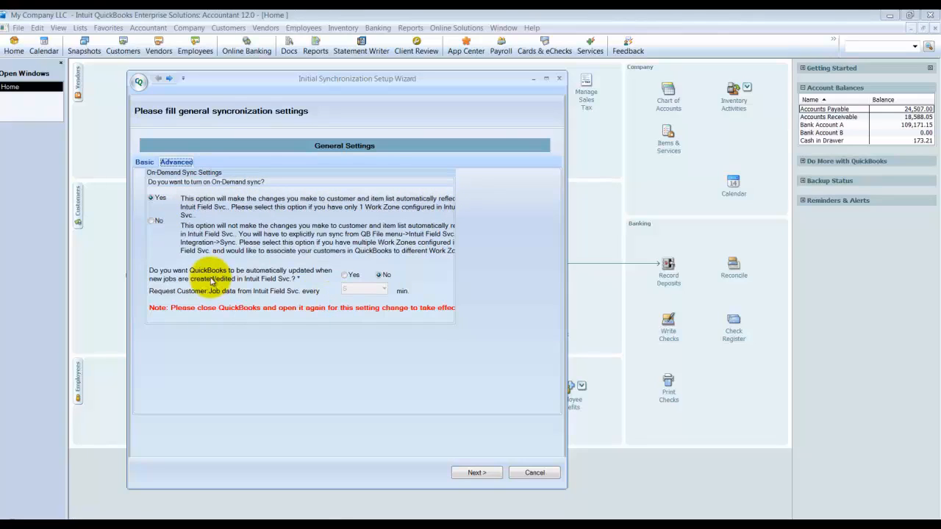
left_click(345, 275)
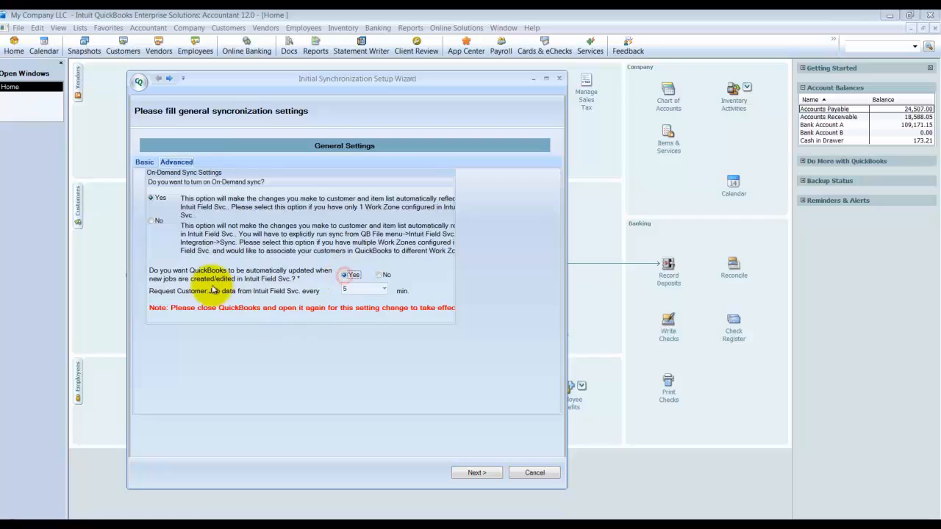
left_click(385, 291)
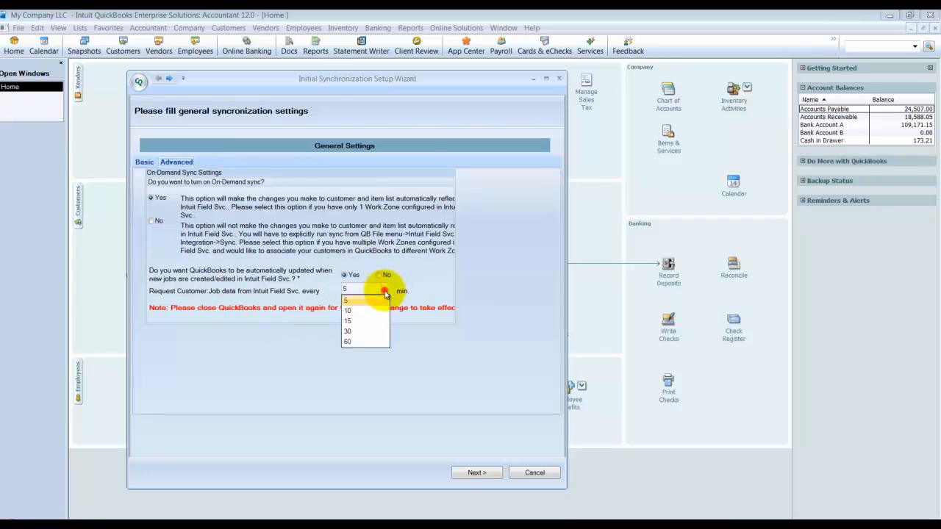
left_click(348, 331)
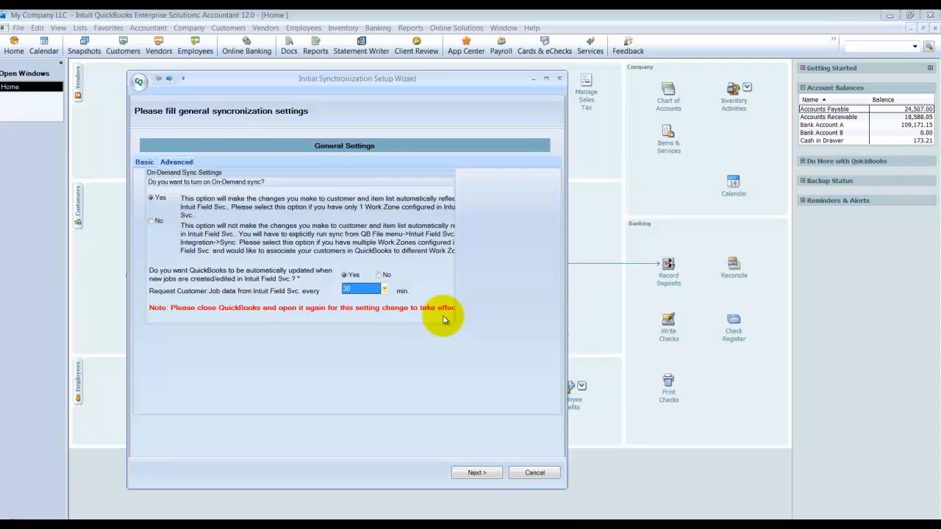
Step: Review the client repository location option in the wizard's Advanced Settings, accept it without overriding, and continue to the authentication page
left_click(138, 81)
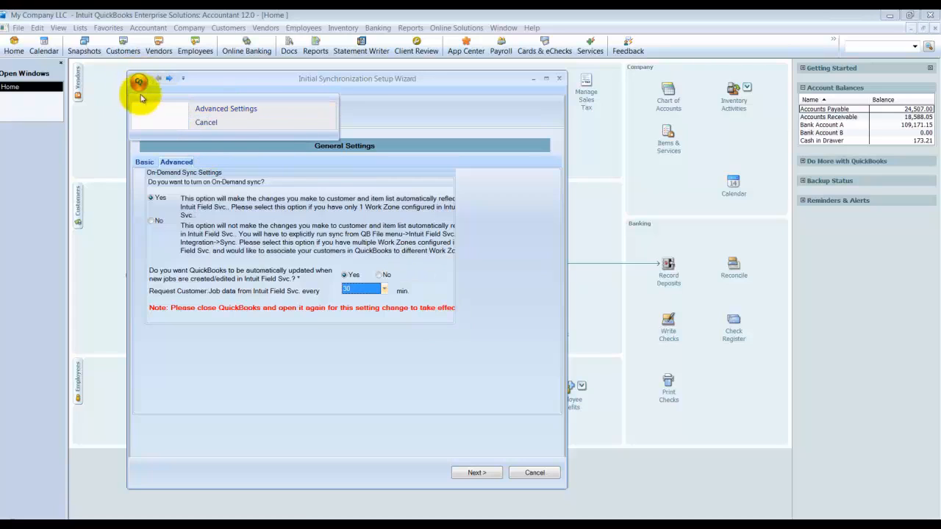
left_click(218, 112)
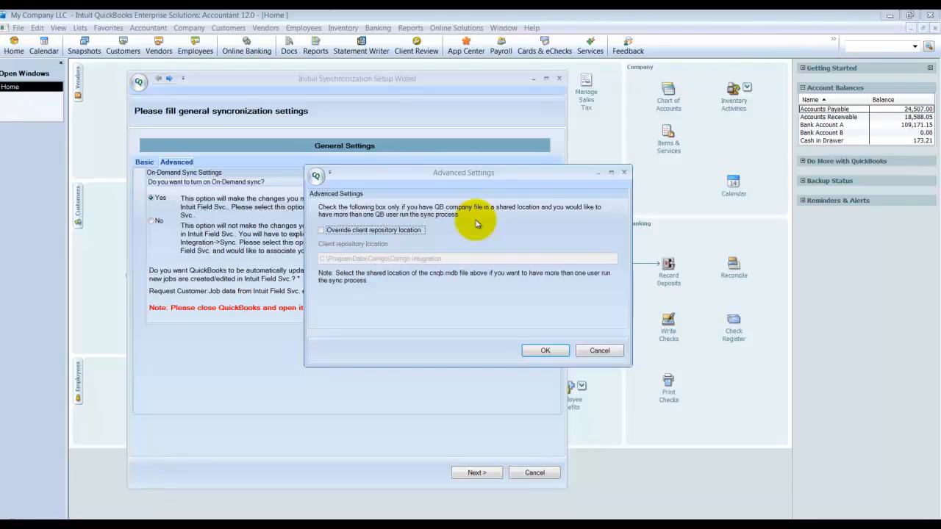
left_click(545, 352)
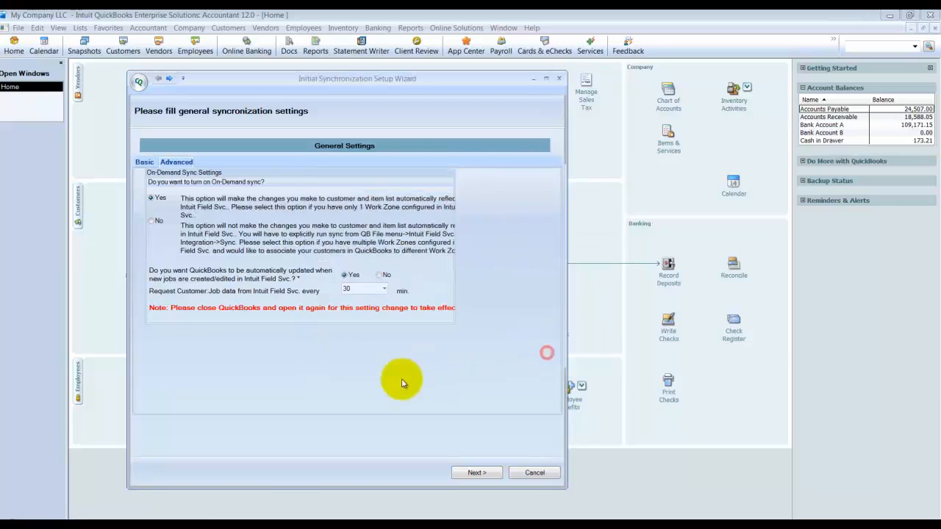
left_click(476, 473)
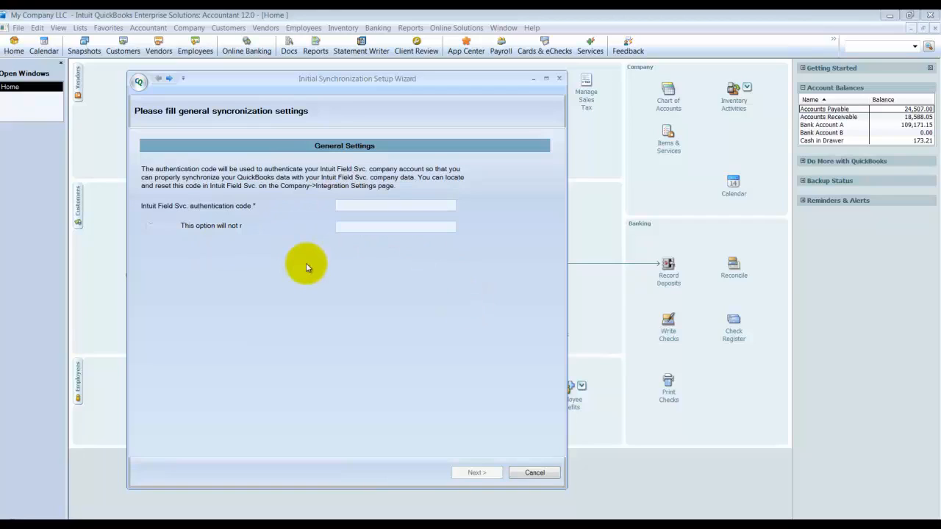
Step: Enter the authentication code in the wizard, switch to the browser, and enter, confirm and save the Integration Client Authentication Code there
left_click(348, 209)
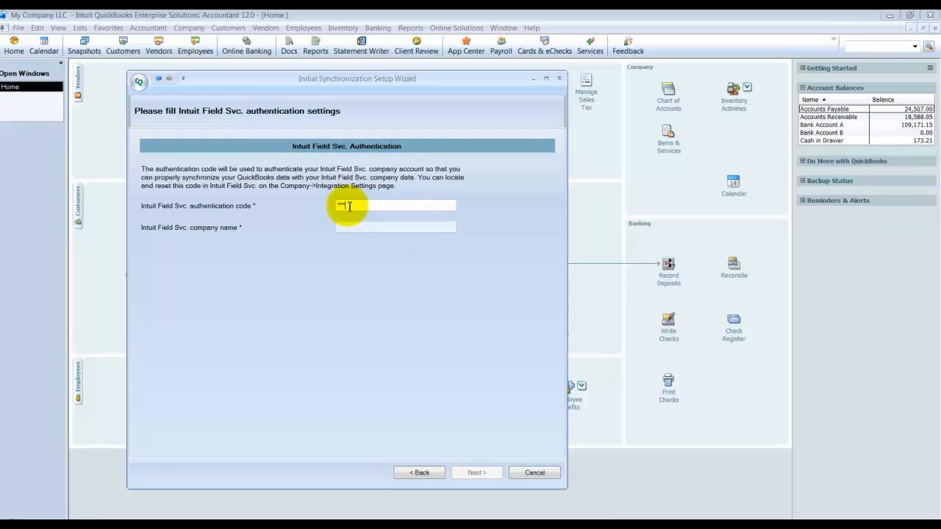
left_click(46, 528)
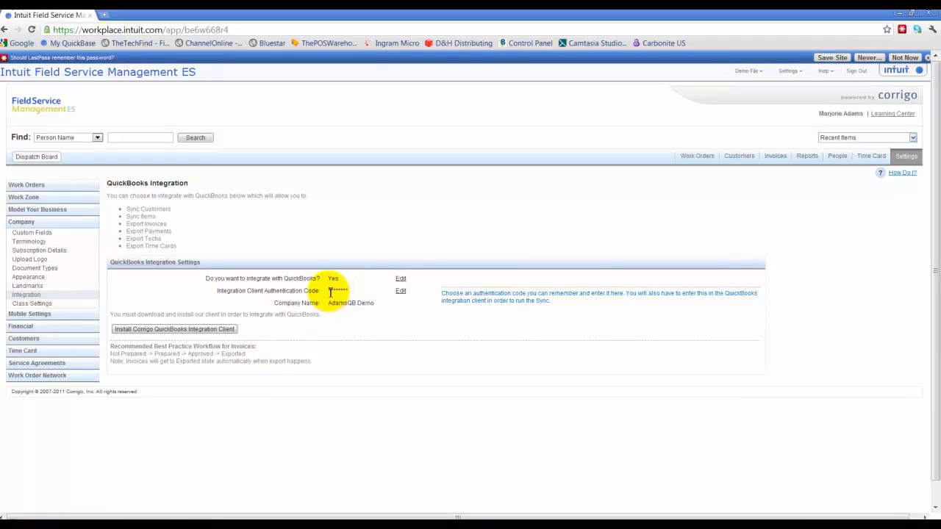
left_click(401, 288)
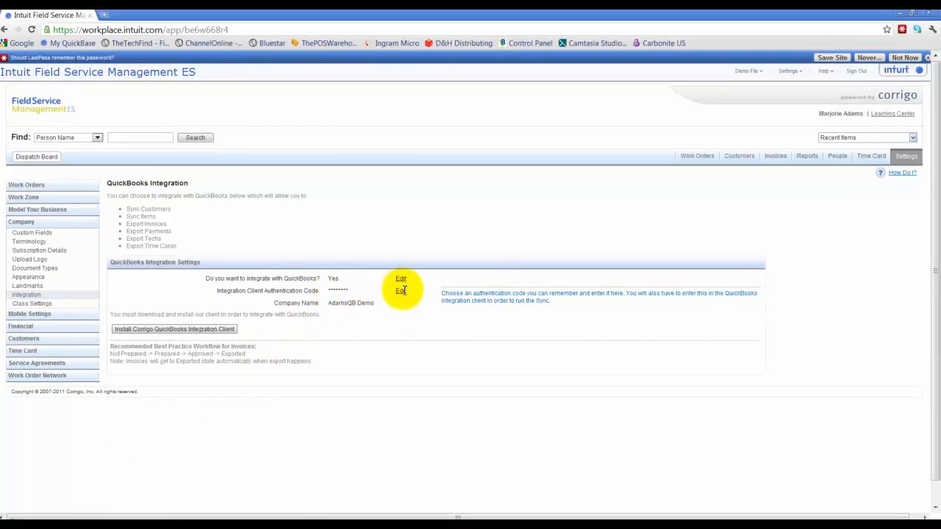
left_click(367, 293)
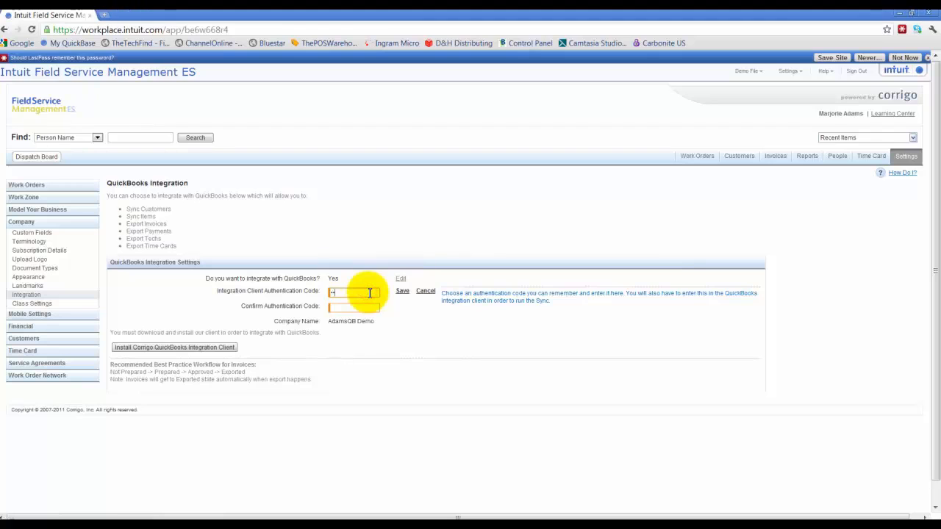
type("•••")
key("Tab")
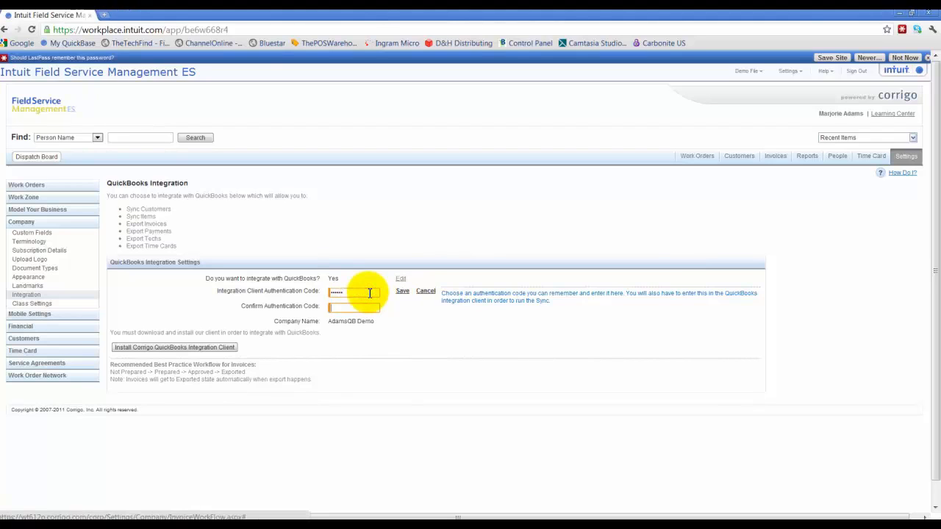
type("••••••")
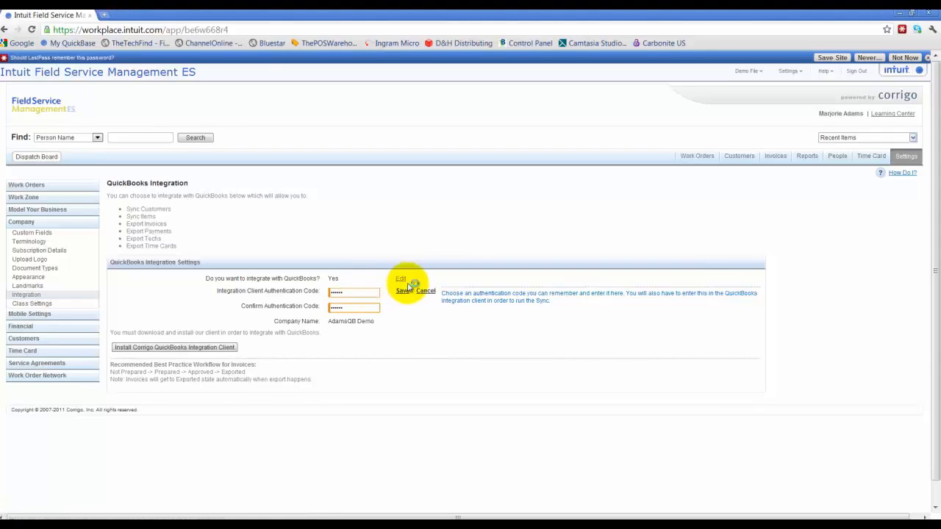
left_click(403, 291)
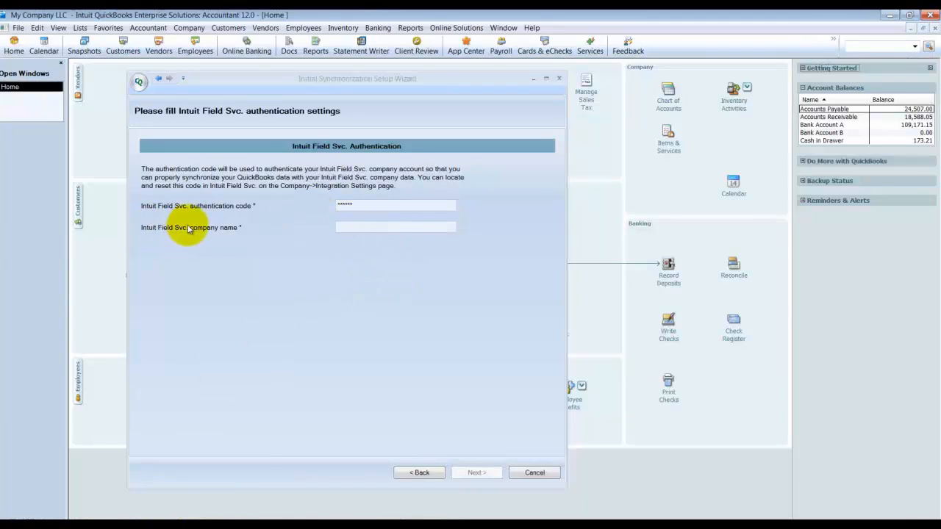
Step: Look up the Company Name in the browser's QuickBooks Integration settings and check the Demo File account options
left_click(358, 227)
left_click(38, 527)
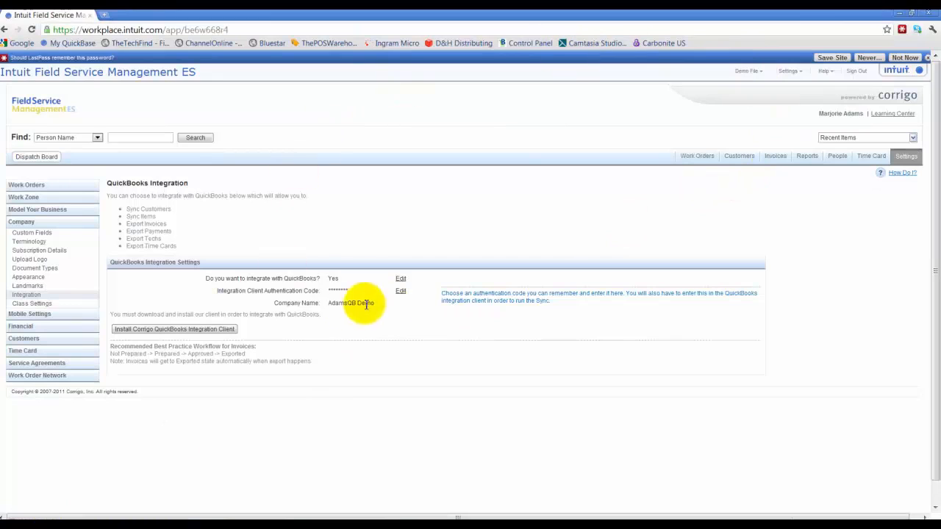
left_click_drag(322, 303, 373, 309)
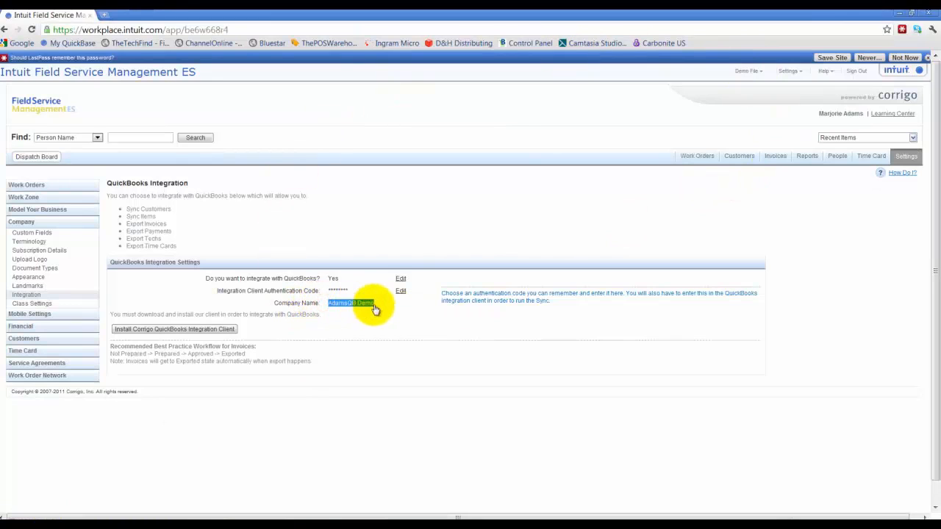
left_click(762, 71)
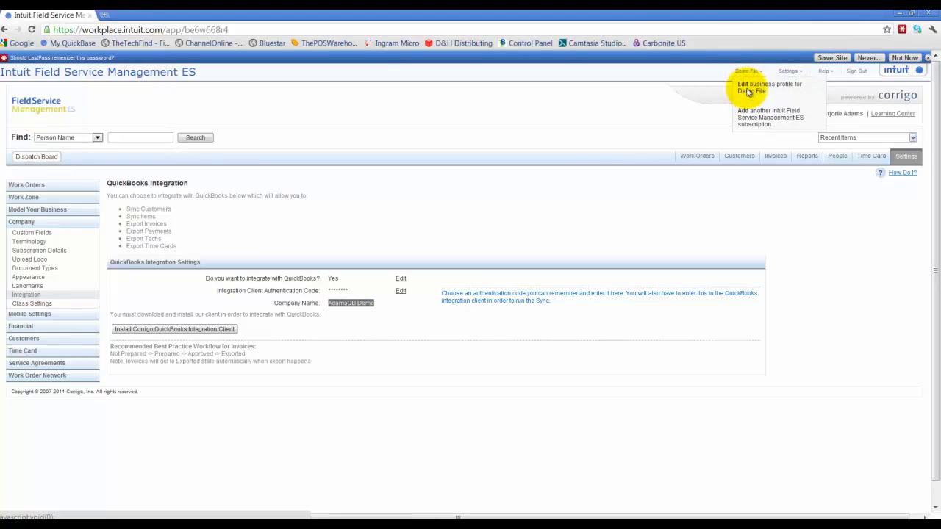
left_click(579, 157)
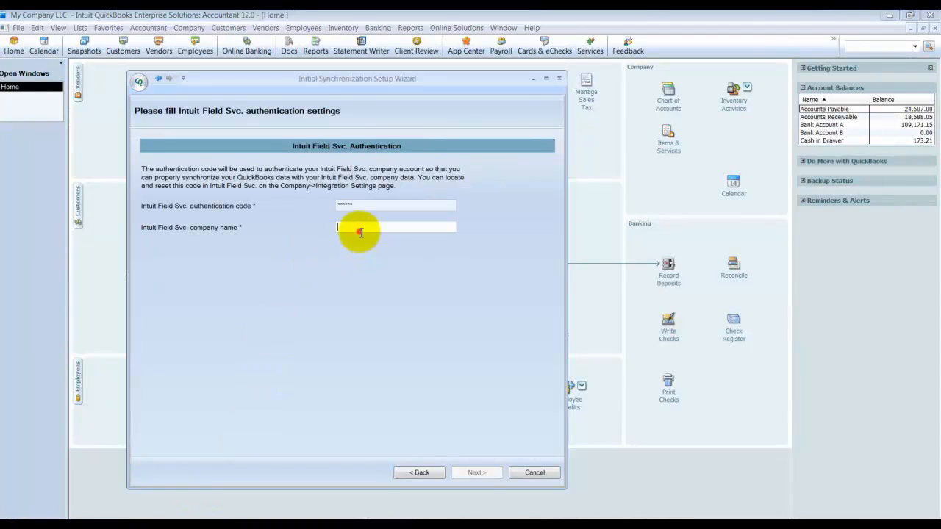
Step: Back in the QuickBooks setup wizard, enter AdamsQB Demo as the Intuit Field Svc. company name and continue to the customer settings
left_click(360, 232)
type("AdamsQB")
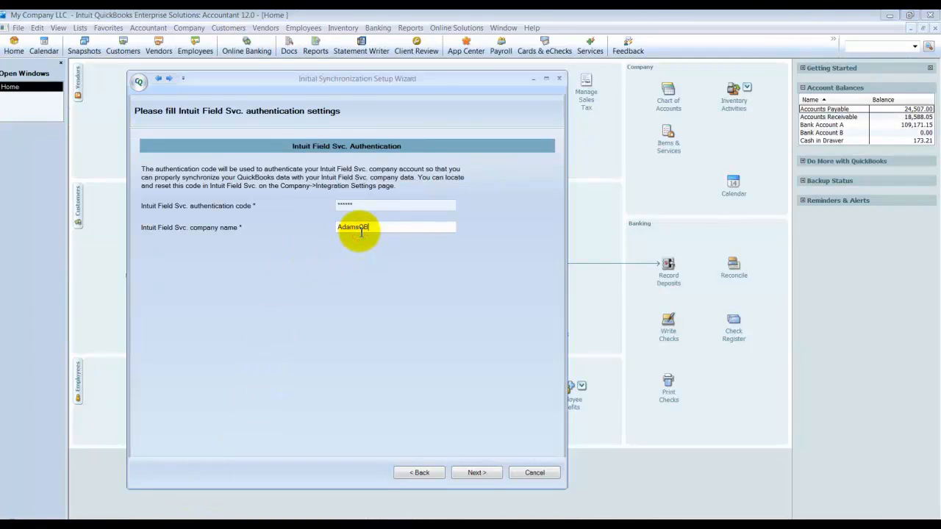
type(" Demo")
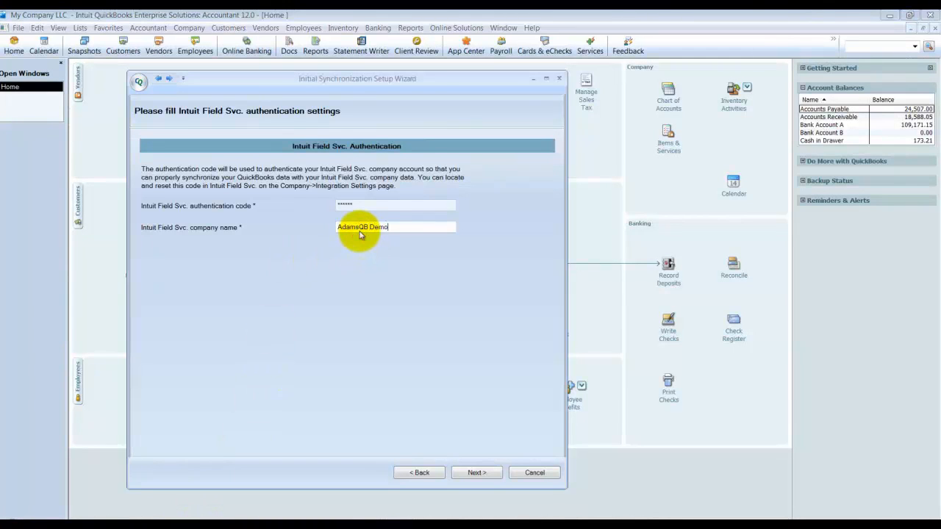
left_click(456, 472)
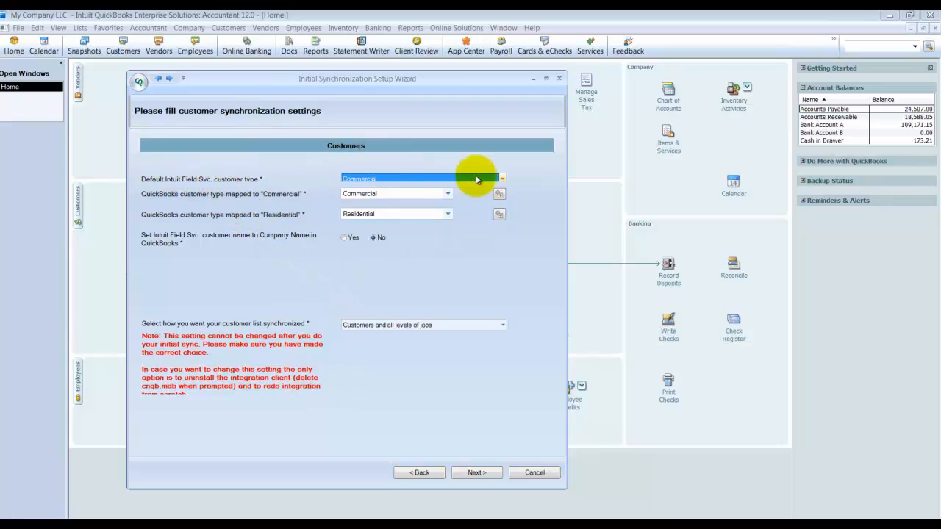
Step: Keep Commercial as the default customer type and map the QuickBooks customer type Commercial to "Commercial"
left_click(502, 179)
left_click(502, 180)
left_click(447, 194)
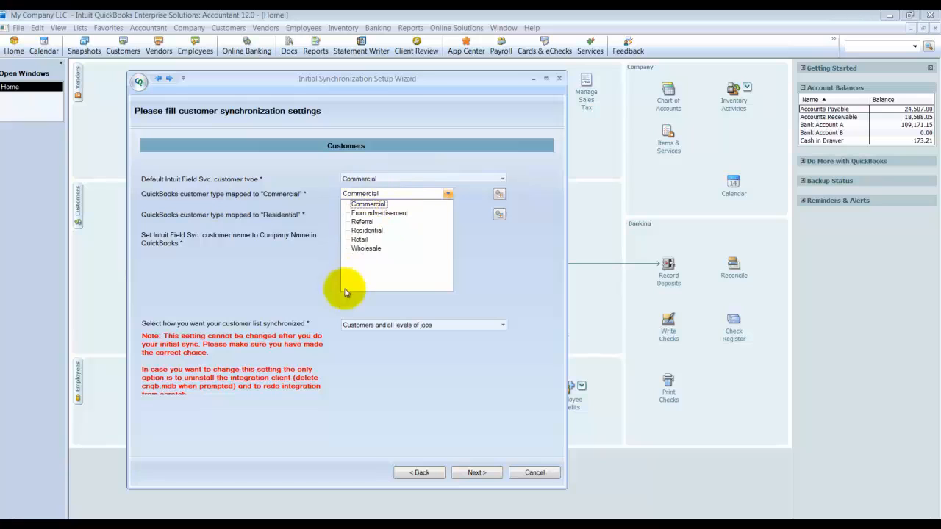
left_click(362, 204)
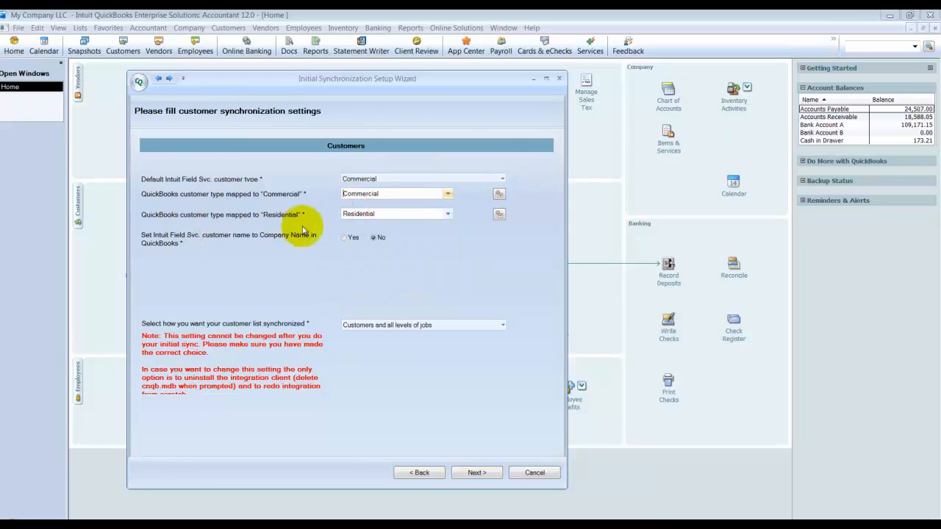
Step: Map the QuickBooks customer type Residential to "Residential", then open and cancel the creation of a new customer type
left_click(446, 214)
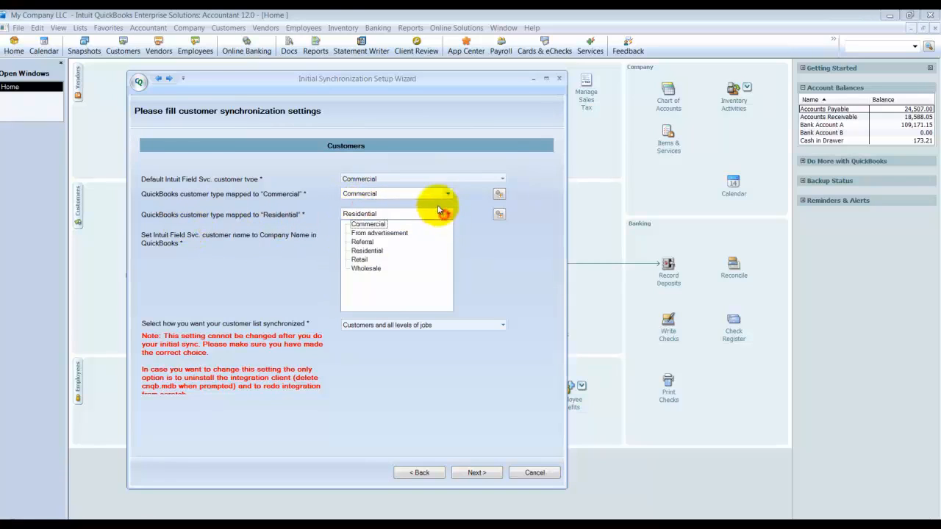
left_click(363, 253)
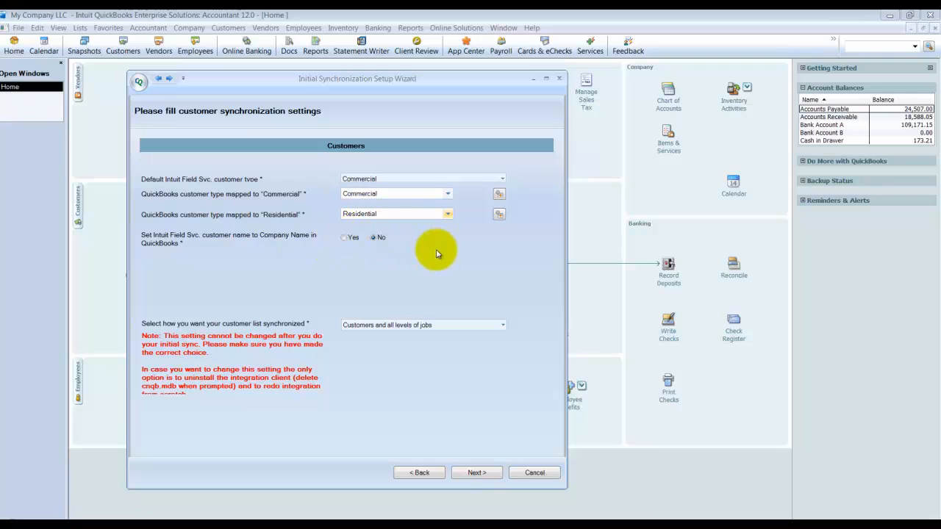
left_click(498, 214)
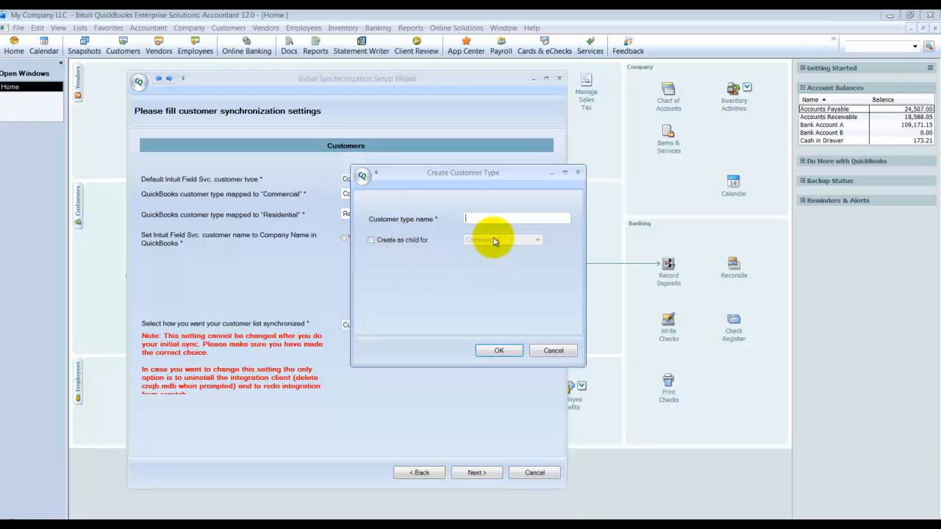
left_click(551, 351)
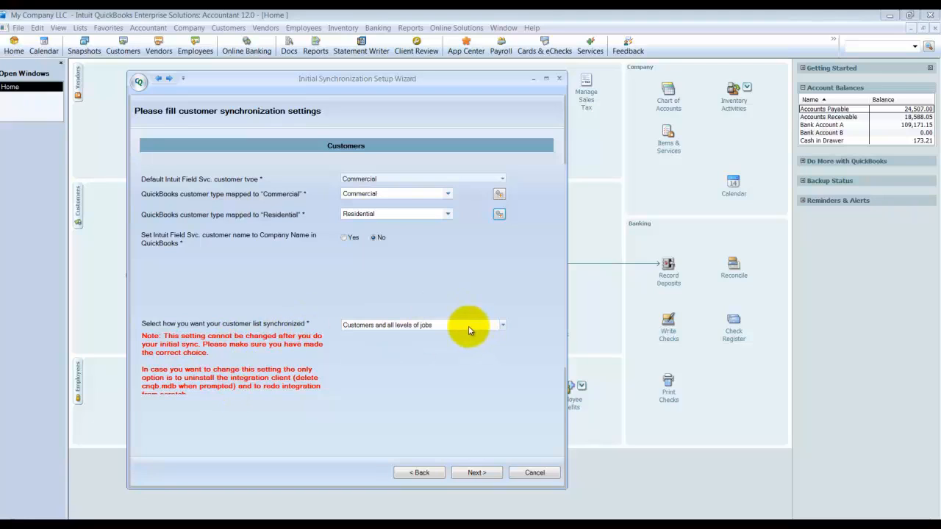
Step: Choose Customers and all levels of jobs as the customer list synchronization method and continue to the item settings
left_click(424, 329)
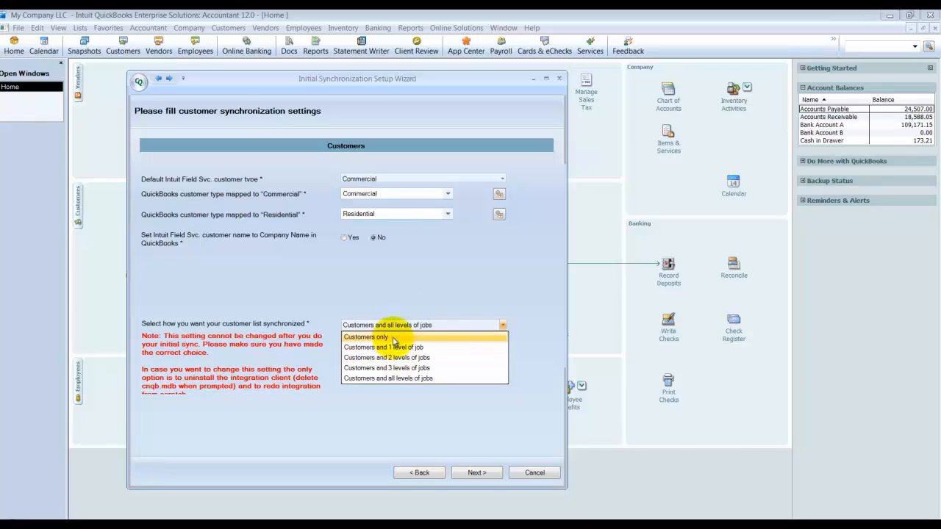
left_click(404, 378)
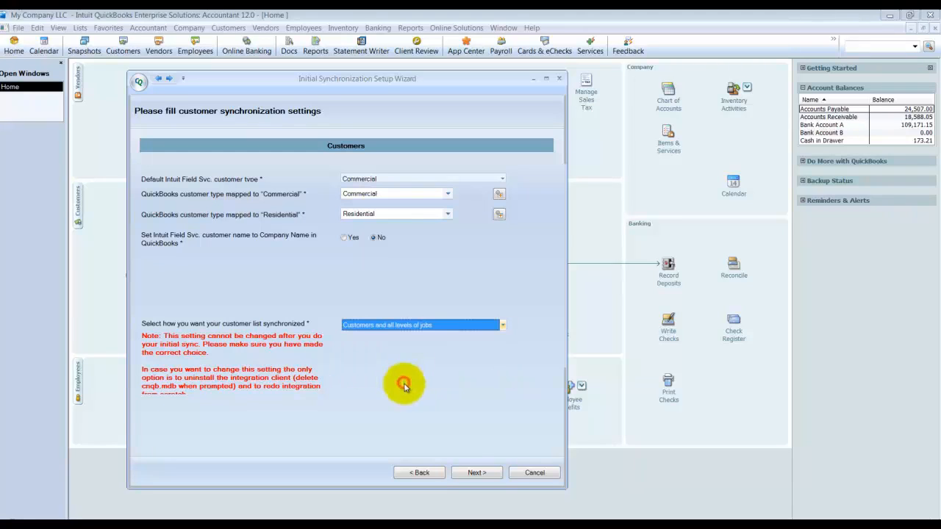
left_click(485, 473)
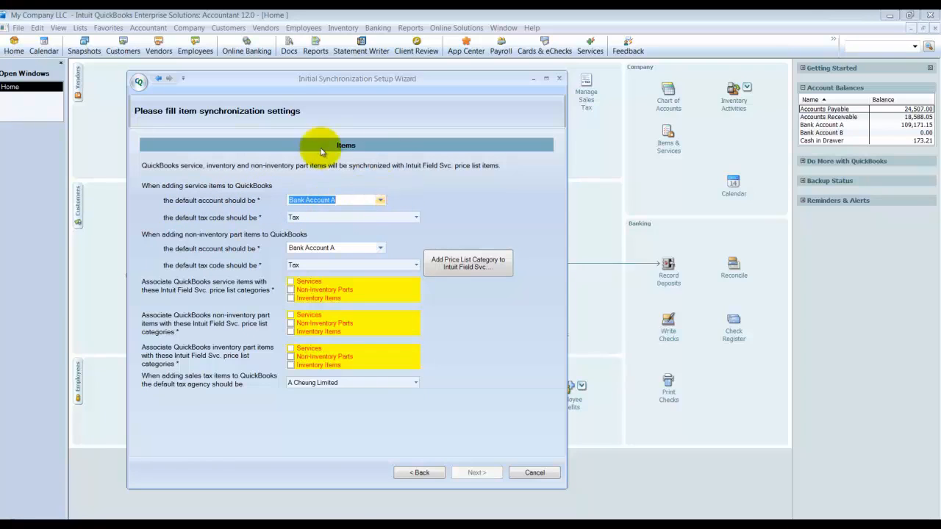
Step: For service items added to QuickBooks, set the default account to Labor Income and the default tax code to Non
left_click(380, 205)
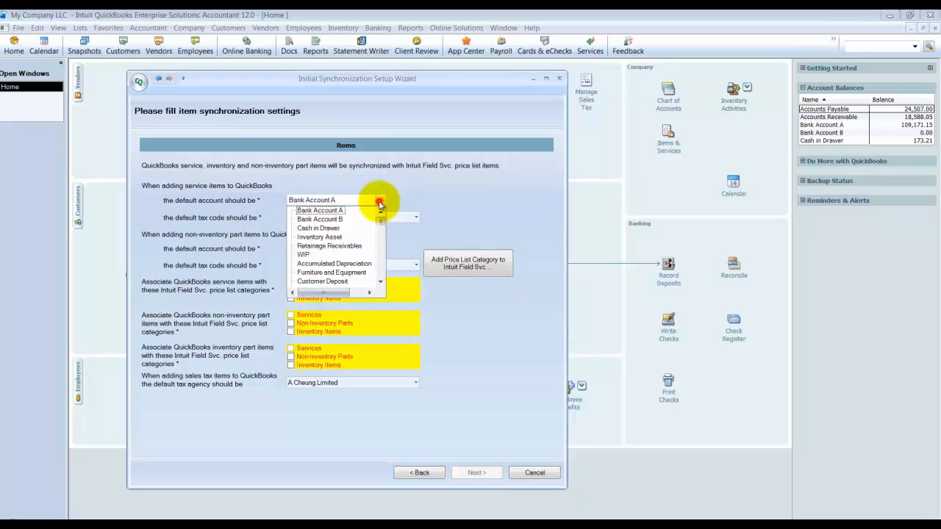
left_click_drag(383, 214, 382, 246)
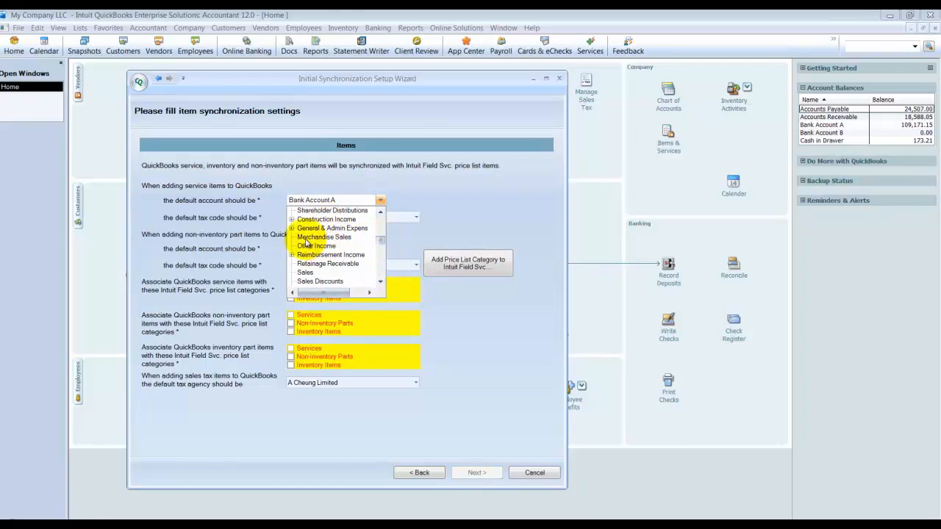
left_click(292, 219)
left_click(327, 240)
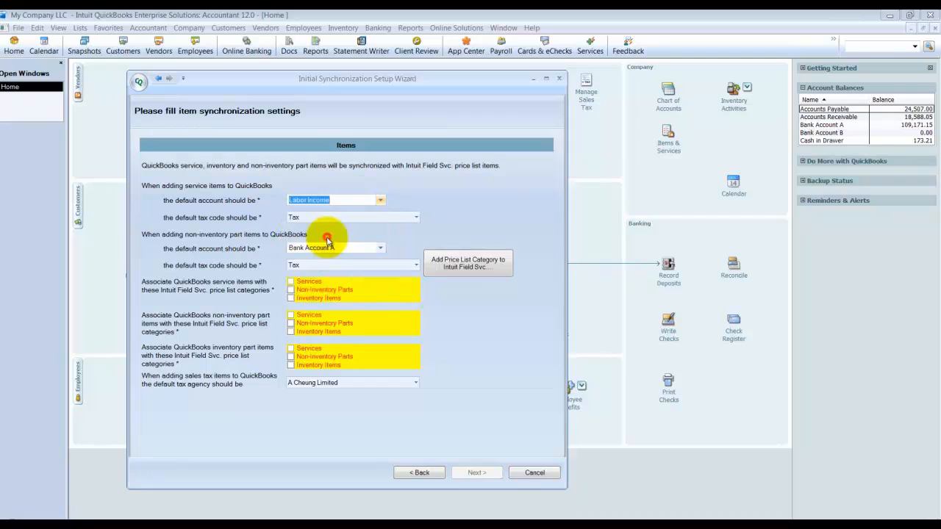
left_click(416, 217)
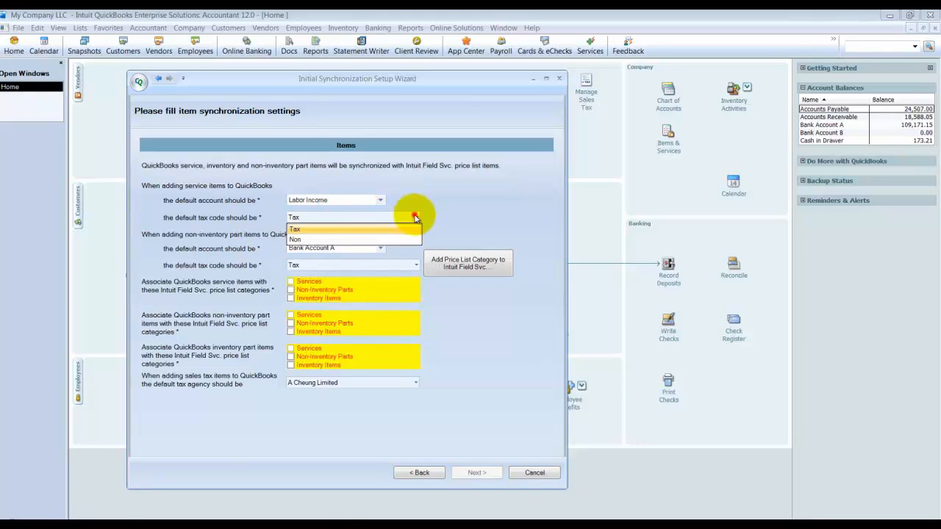
left_click(309, 240)
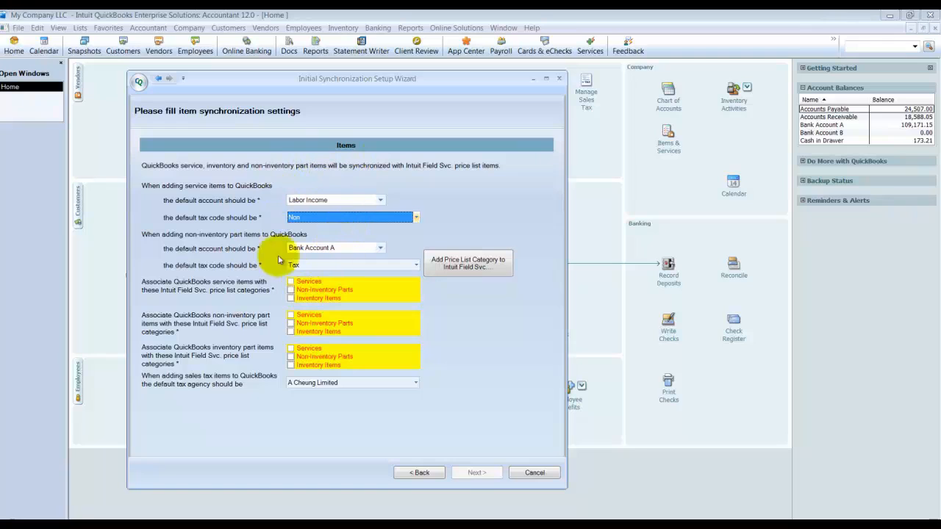
Step: Set the default account for non-inventory part items to Materials Income, found under Construction Income
left_click(380, 248)
left_click_drag(380, 259, 382, 290)
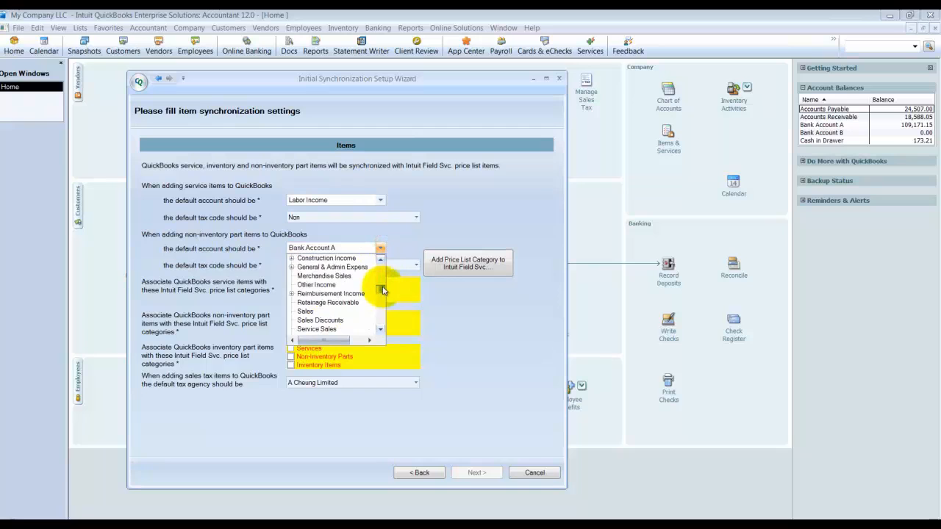
left_click(291, 268)
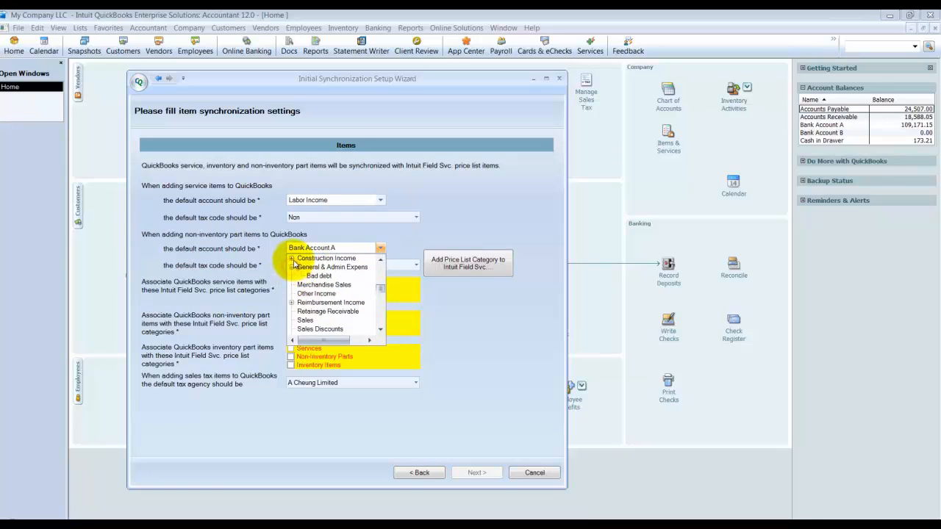
left_click(291, 258)
left_click(321, 285)
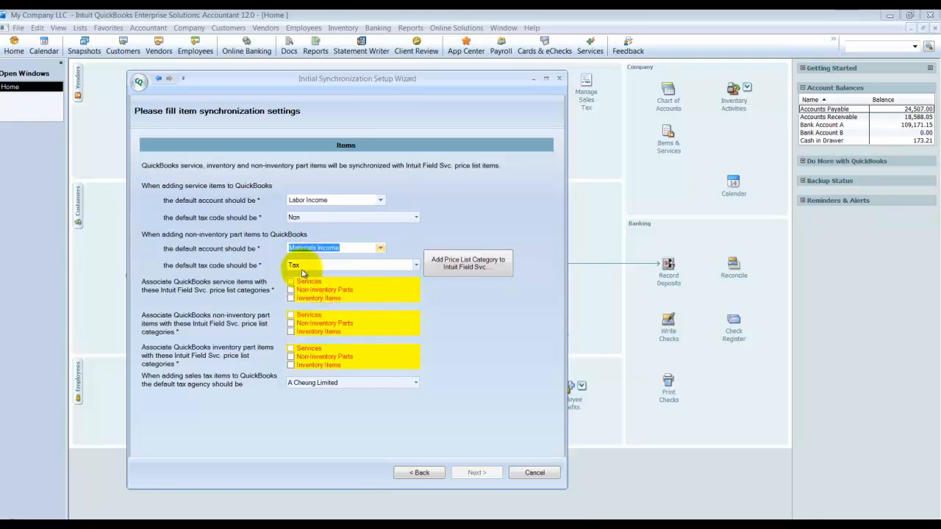
left_click(456, 266)
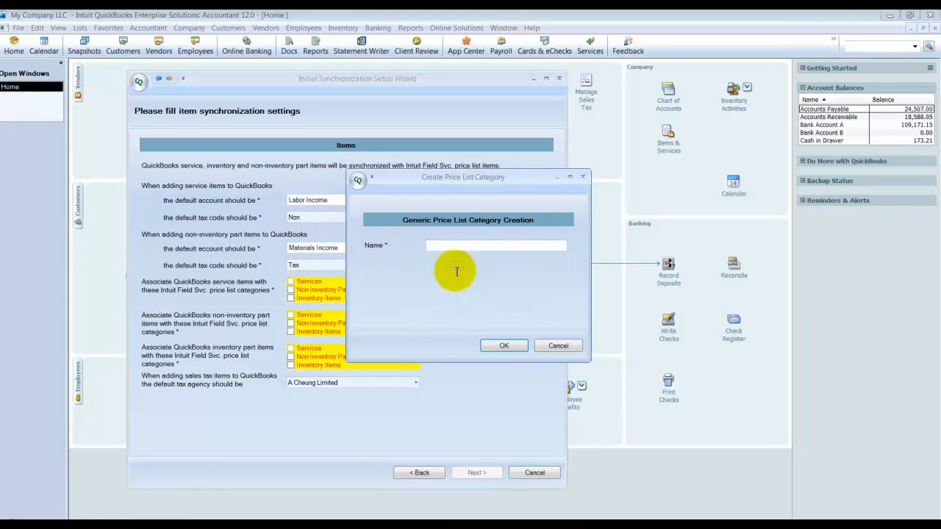
left_click(433, 246)
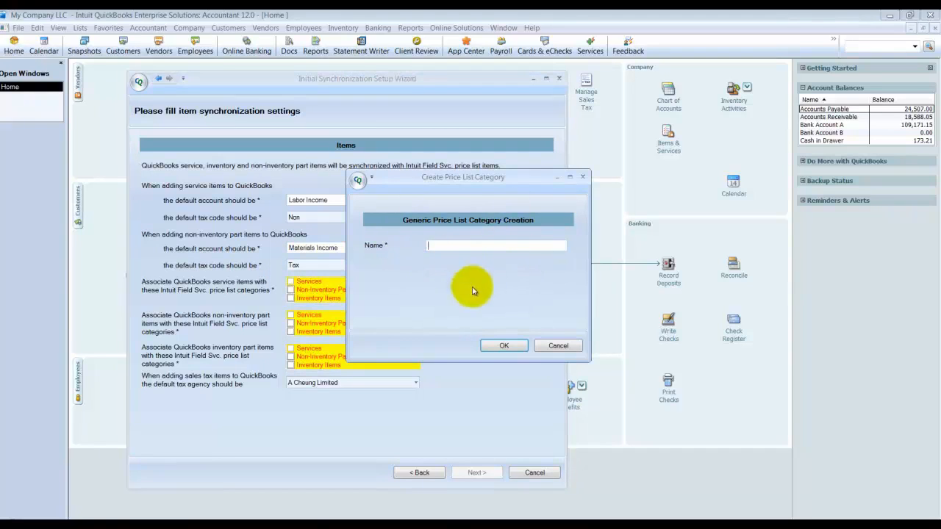
left_click(557, 345)
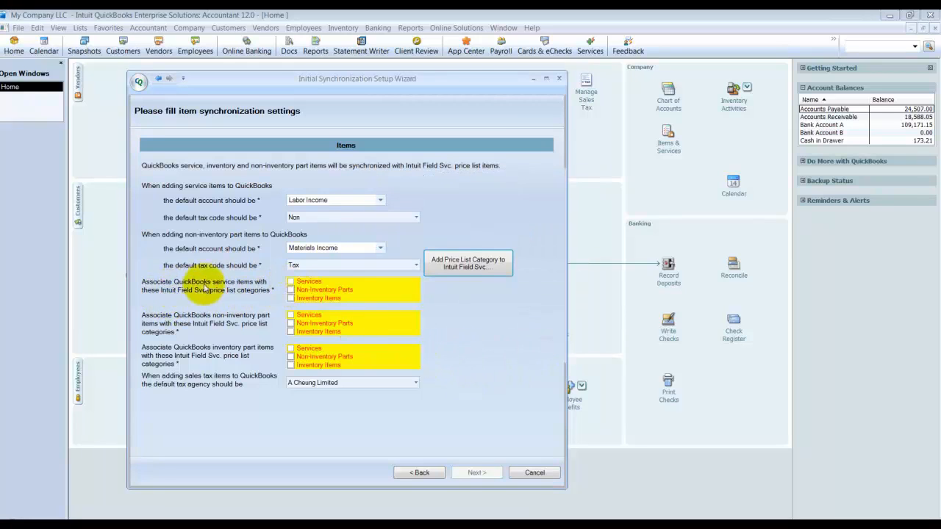
Step: Associate service items with Services, non-inventory part items with Non-Inventory Parts, and inventory part items with Inventory Items
left_click(292, 282)
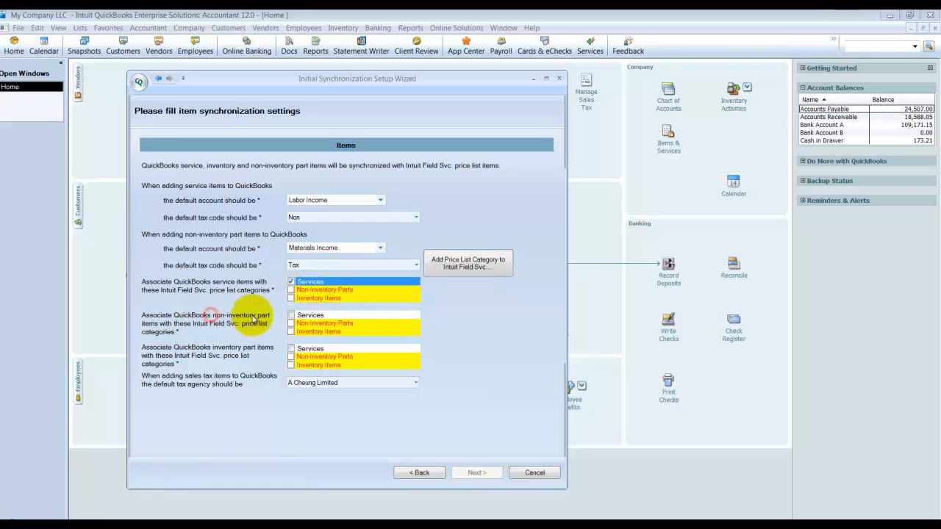
left_click(291, 324)
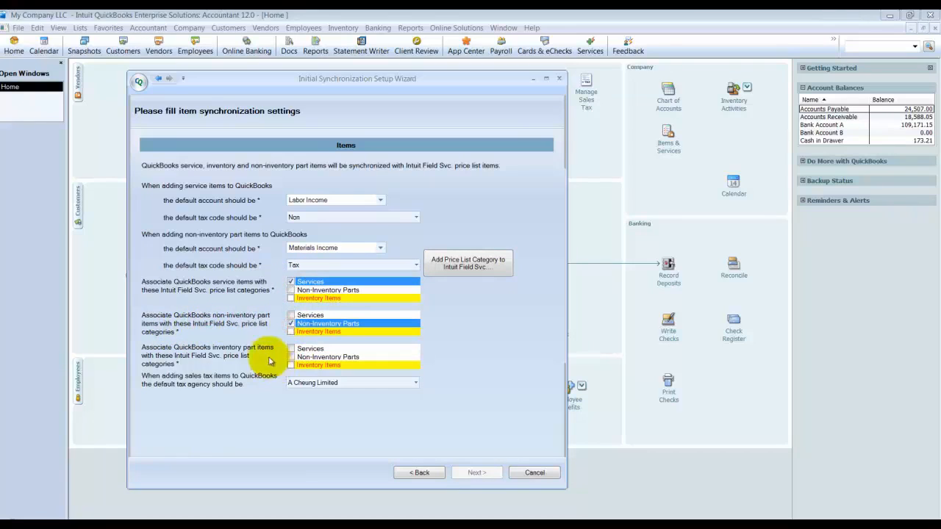
left_click(292, 364)
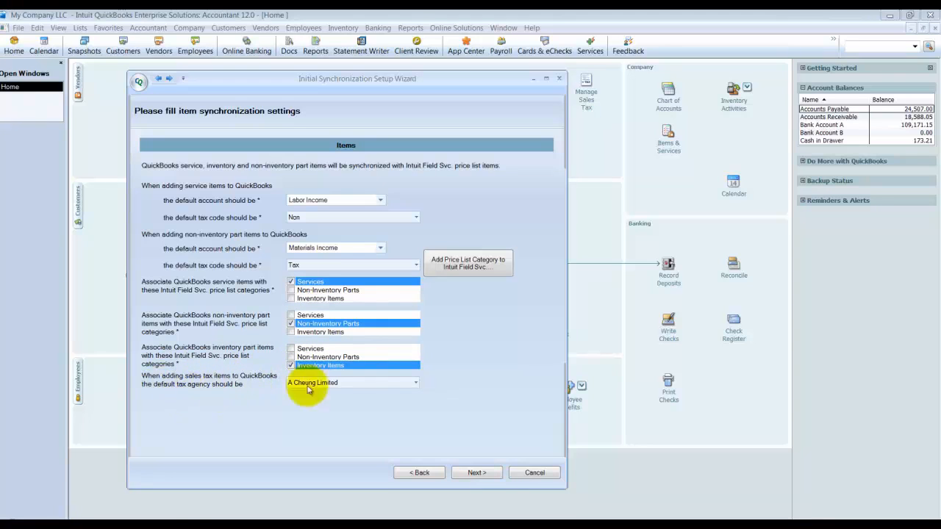
Step: Set the default tax agency for sales tax items to State Comptroller and continue to the invoice settings
left_click(415, 383)
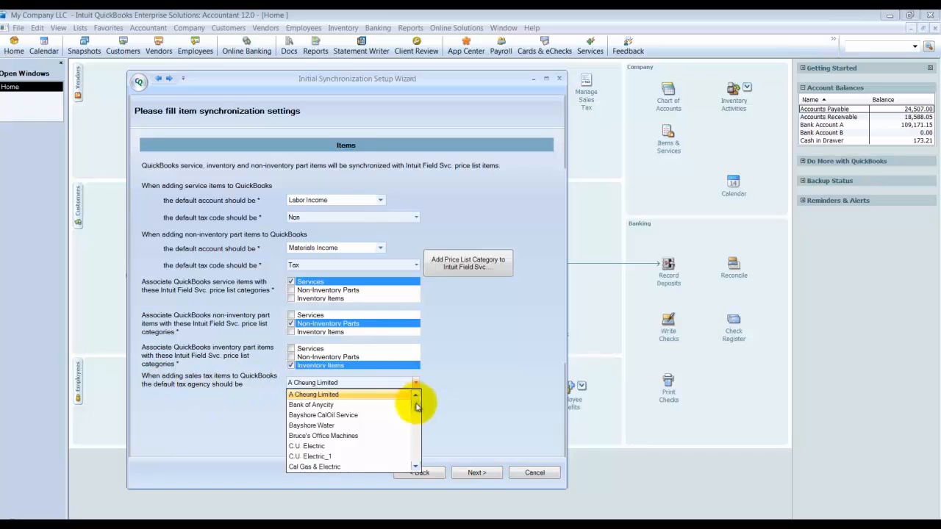
left_click_drag(417, 399, 418, 446)
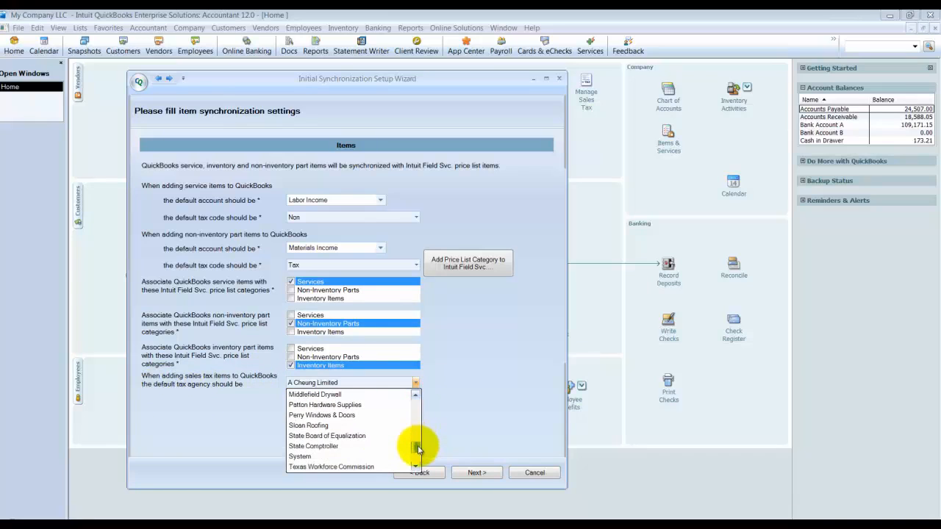
left_click(316, 446)
left_click(472, 472)
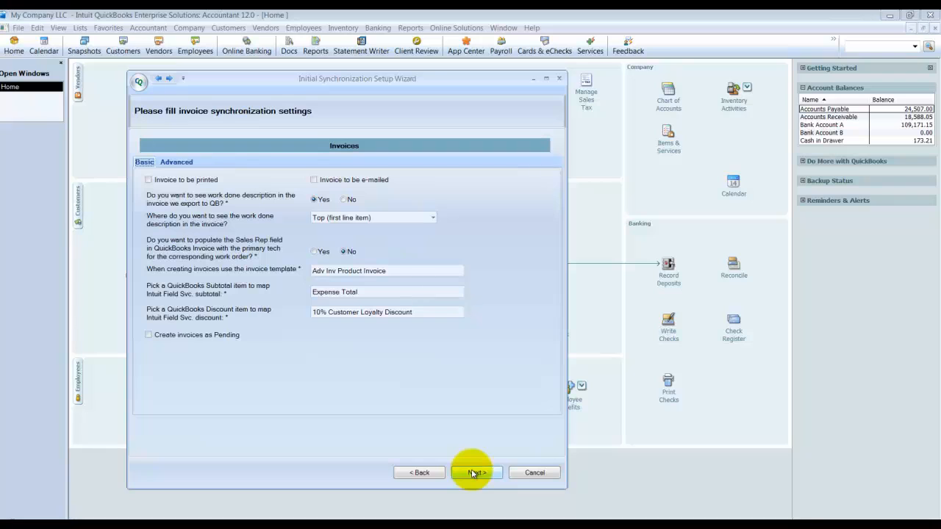
Step: Mark invoices to be printed and look up a completed work order in the browser's Field Service Management site
left_click(149, 180)
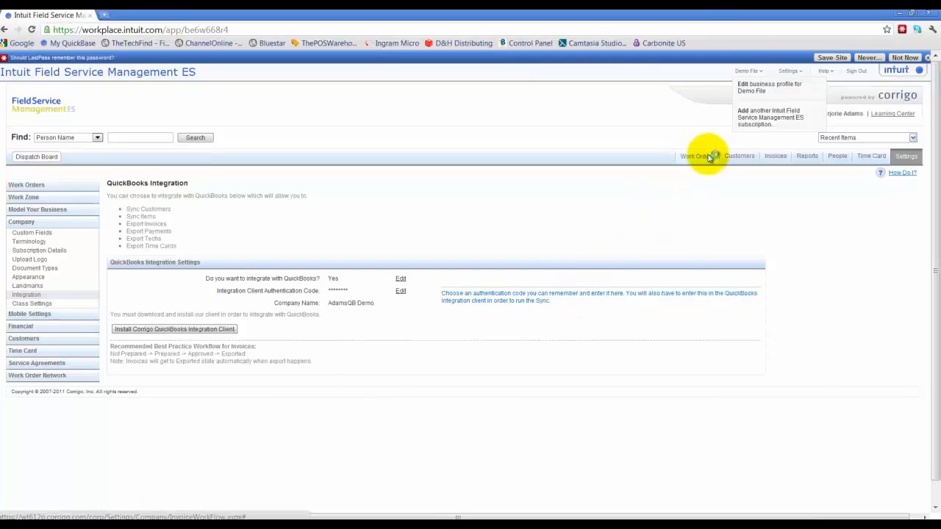
left_click(709, 157)
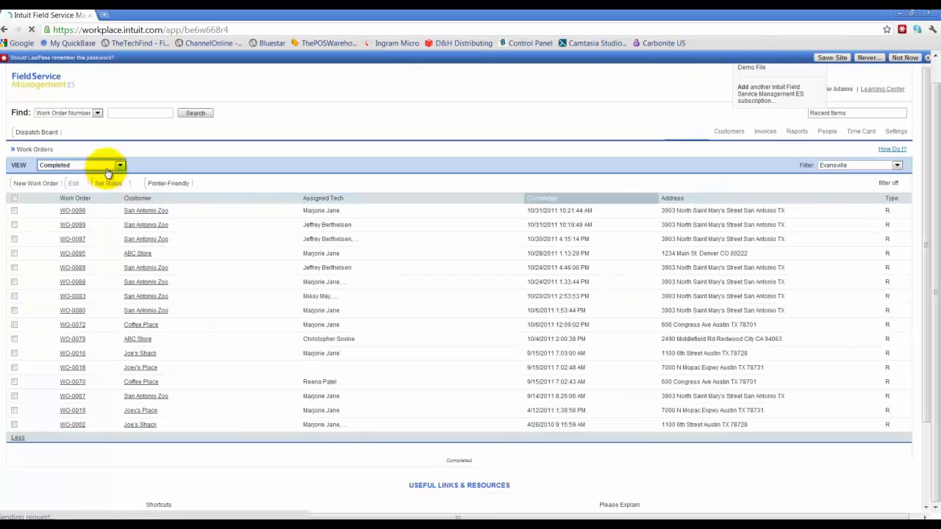
left_click(81, 211)
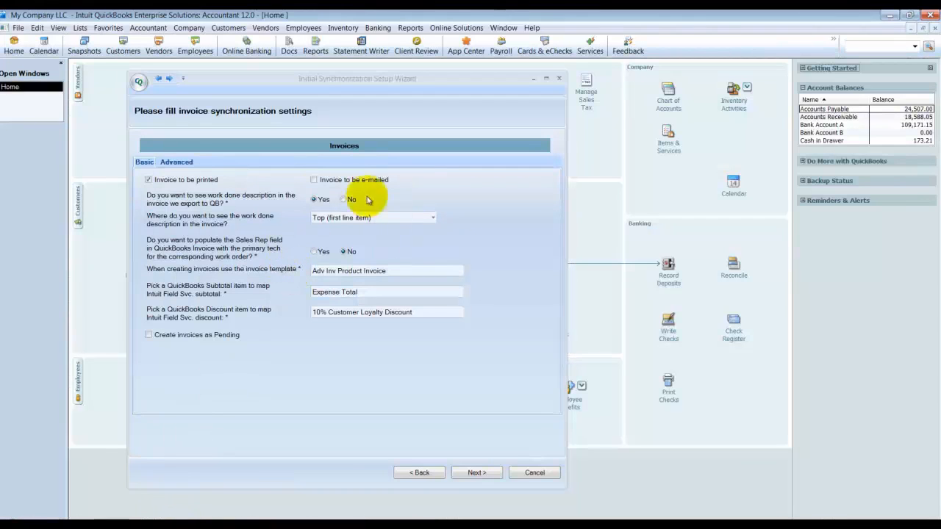
Step: Back in the QuickBooks wizard, keep the work done description at Top (first line item) and enable filling Sales Rep with the primary tech
left_click(366, 219)
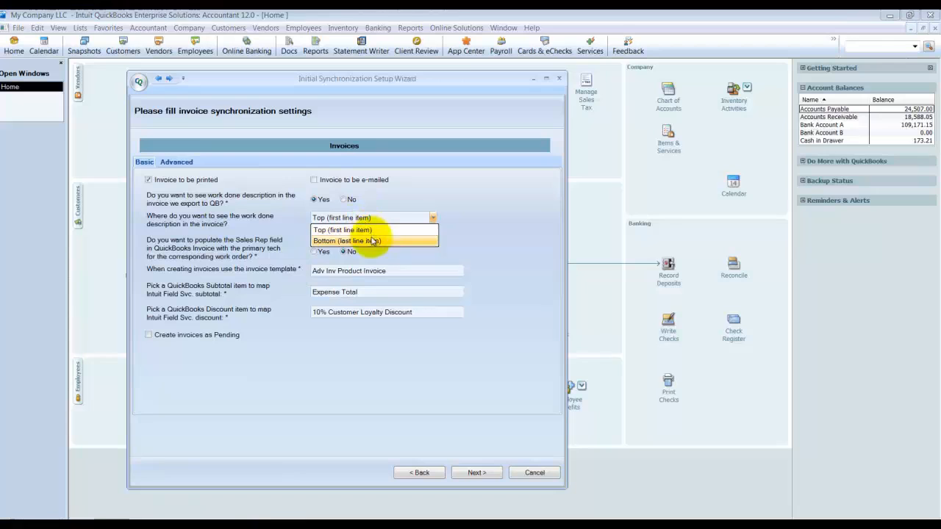
left_click(363, 230)
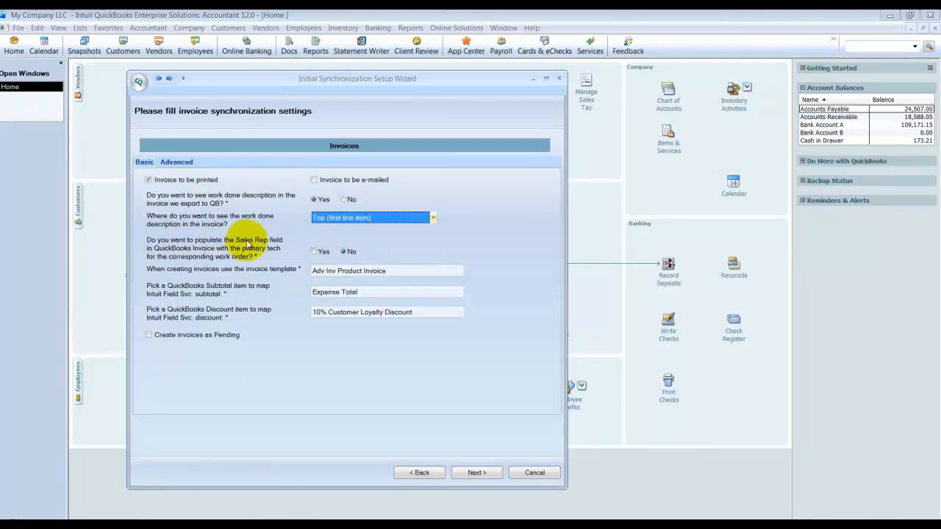
left_click(314, 252)
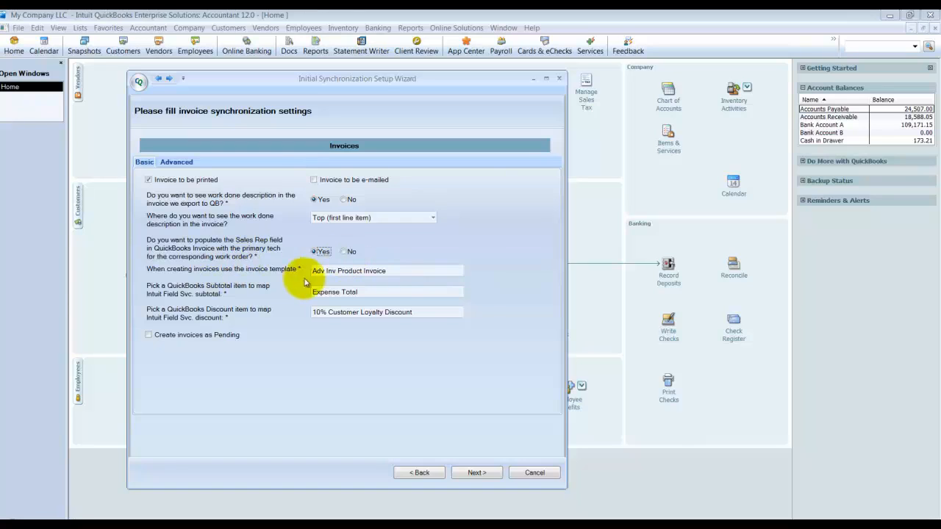
Step: Use the My Company Invoice template for new invoices and map the Intuit Field Svc. subtotal to the Subtotal item
left_click(444, 272)
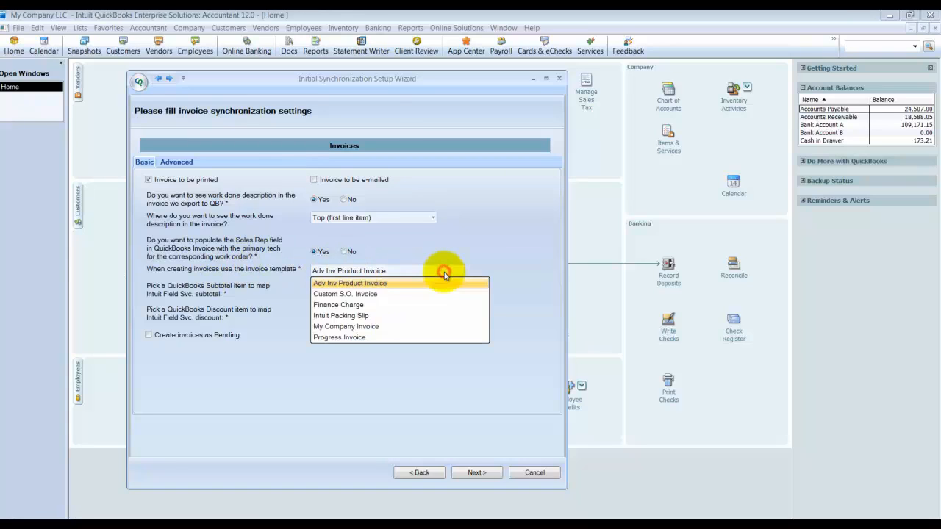
left_click(338, 327)
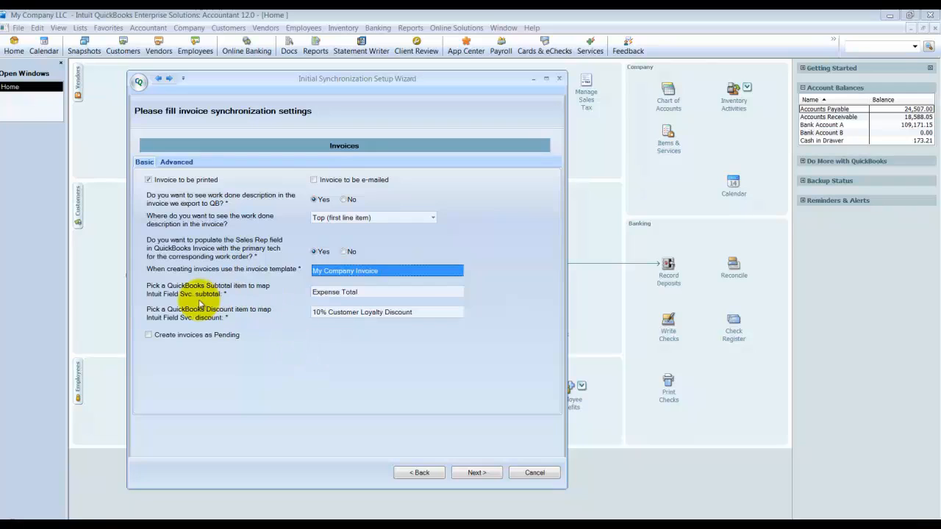
left_click(374, 299)
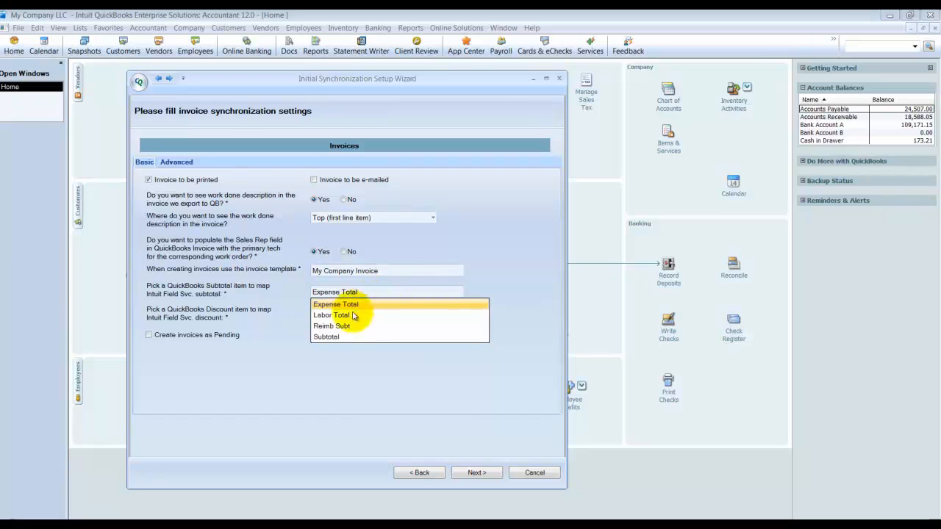
left_click(329, 337)
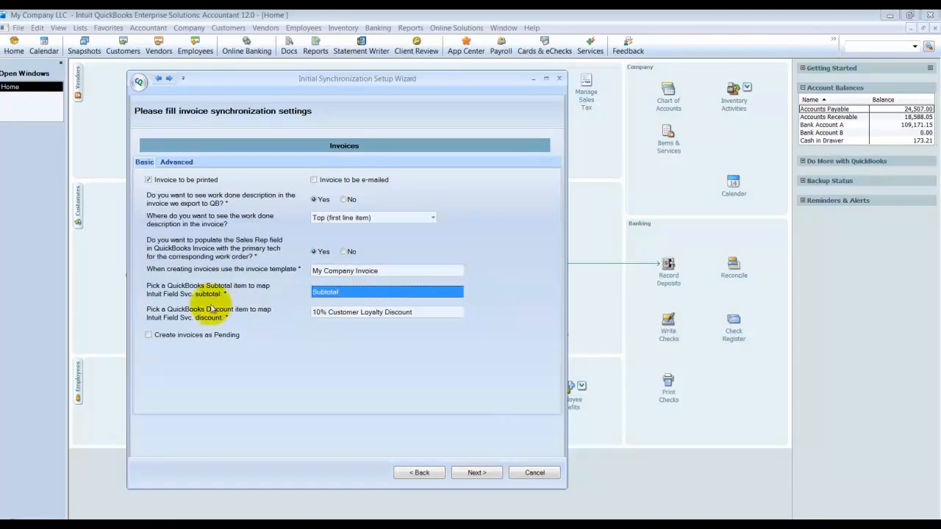
Step: Map the Intuit Field Svc. discount to the 10% Customer Loyalty Discount item and open the advanced invoice settings
left_click(341, 312)
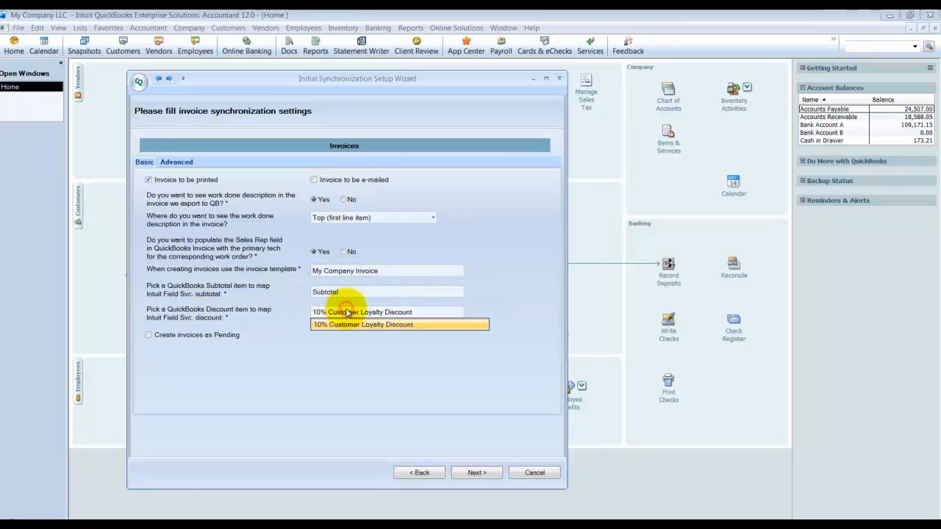
left_click(340, 323)
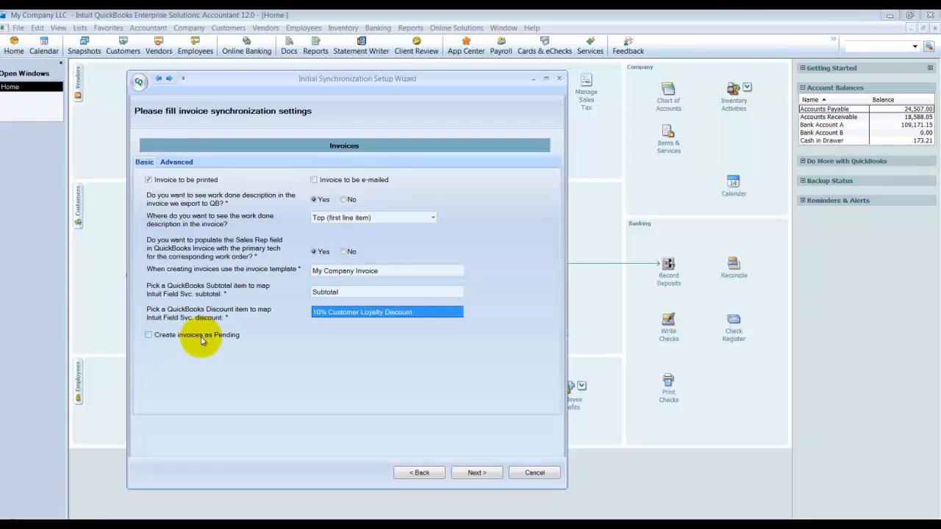
left_click(173, 163)
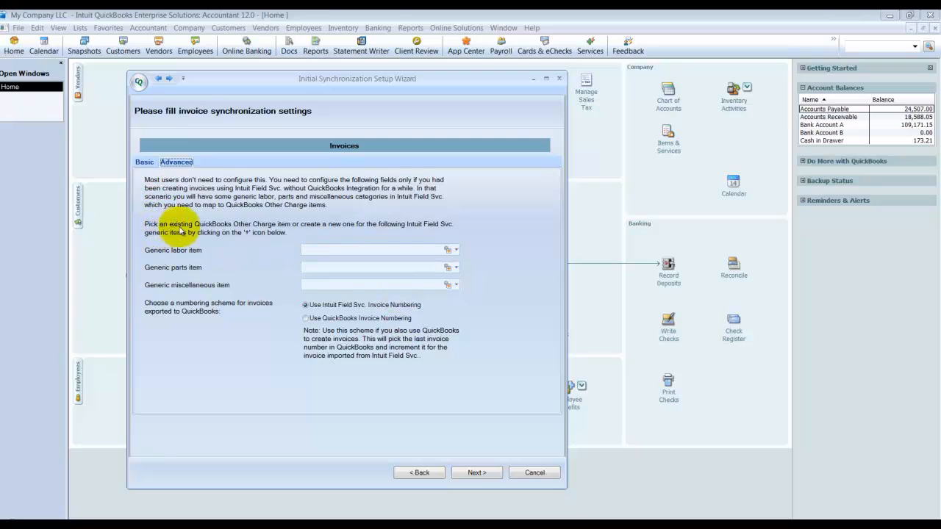
left_click(328, 250)
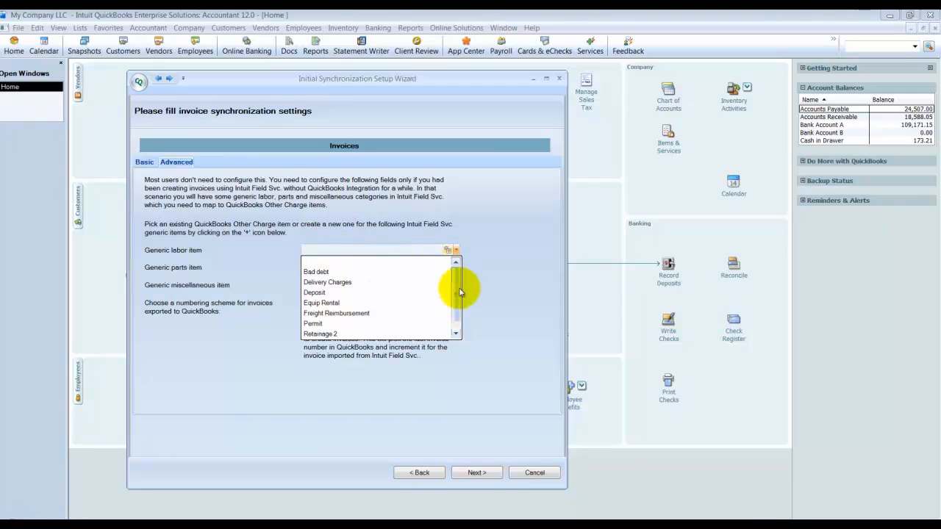
left_click_drag(460, 292, 458, 331)
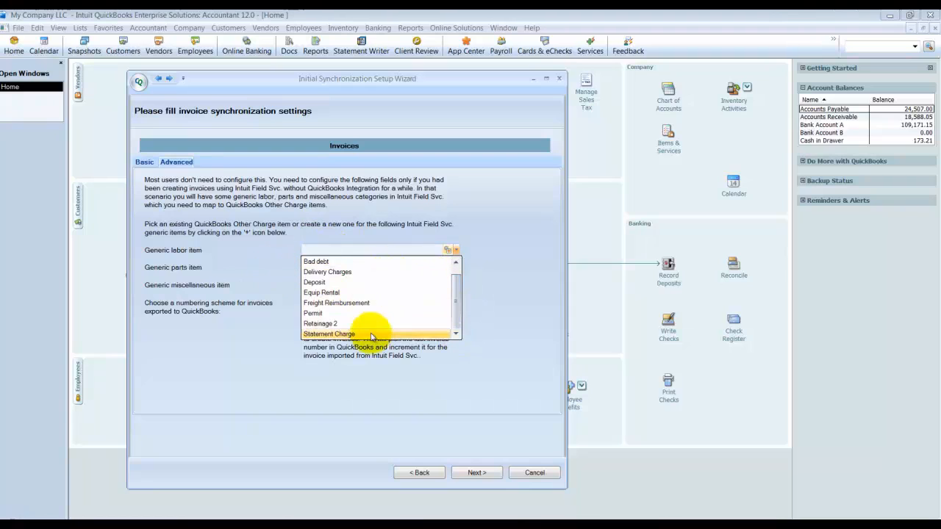
left_click(395, 228)
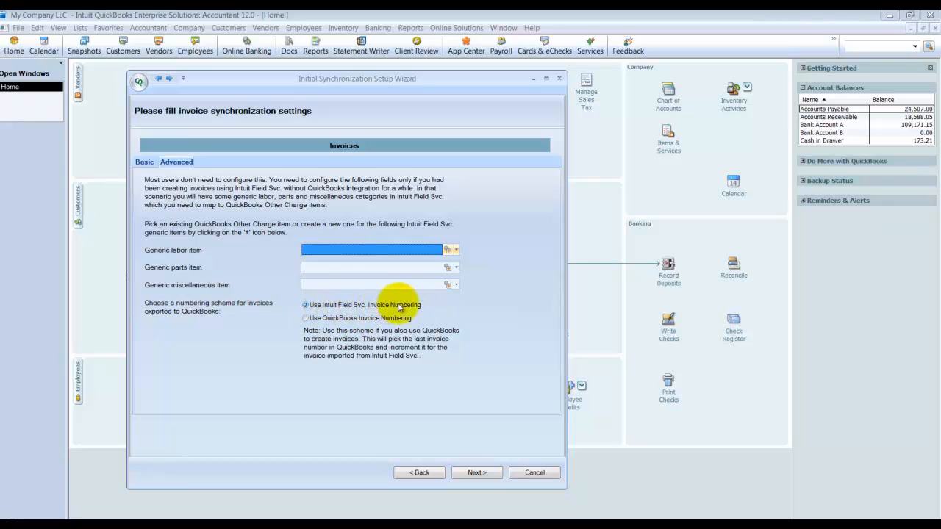
Step: Choose QuickBooks Invoice Numbering for exported invoices and continue to the time cards settings
left_click(312, 318)
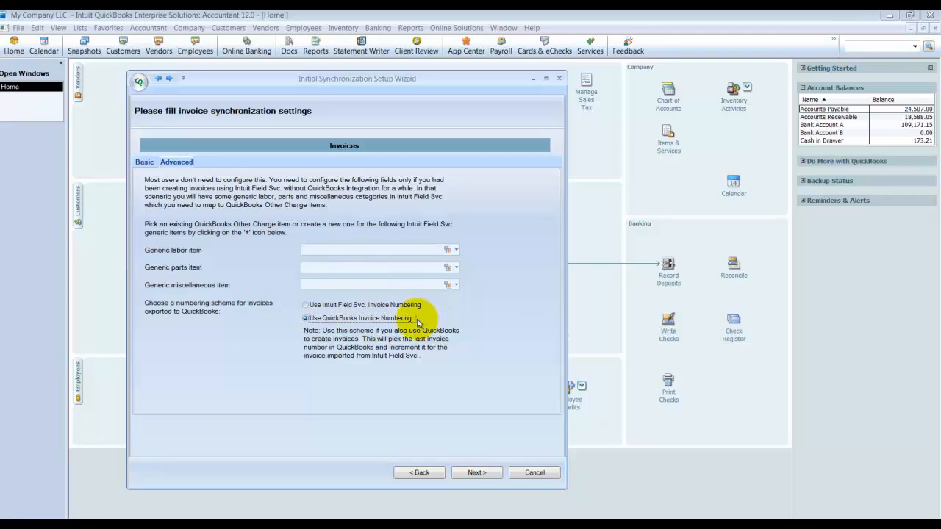
left_click(478, 473)
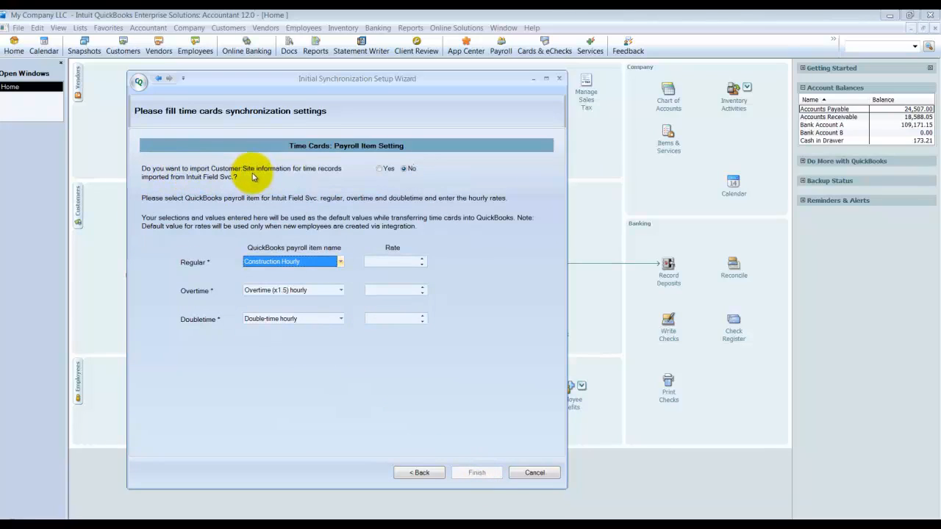
Step: Enable importing Customer:Site information for time records and set the regular payroll item to Hourly at a rate of 10
left_click(380, 169)
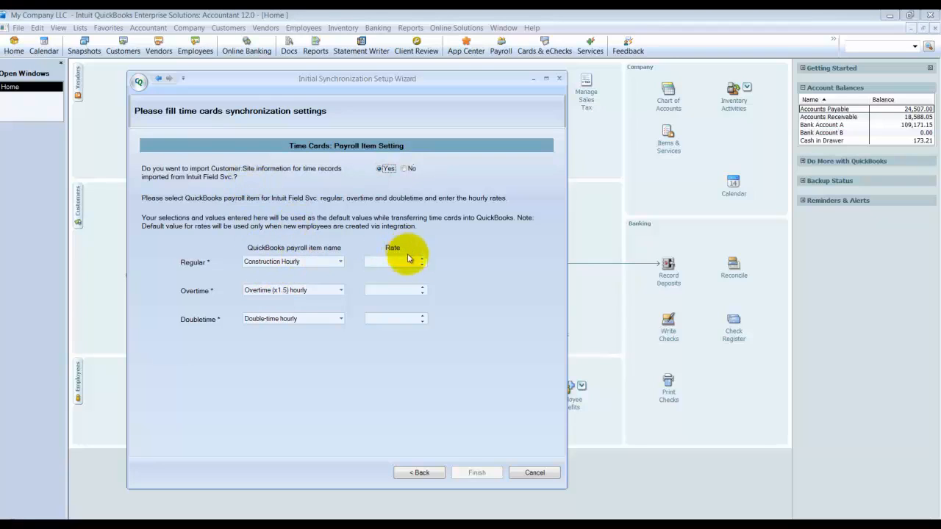
left_click(339, 262)
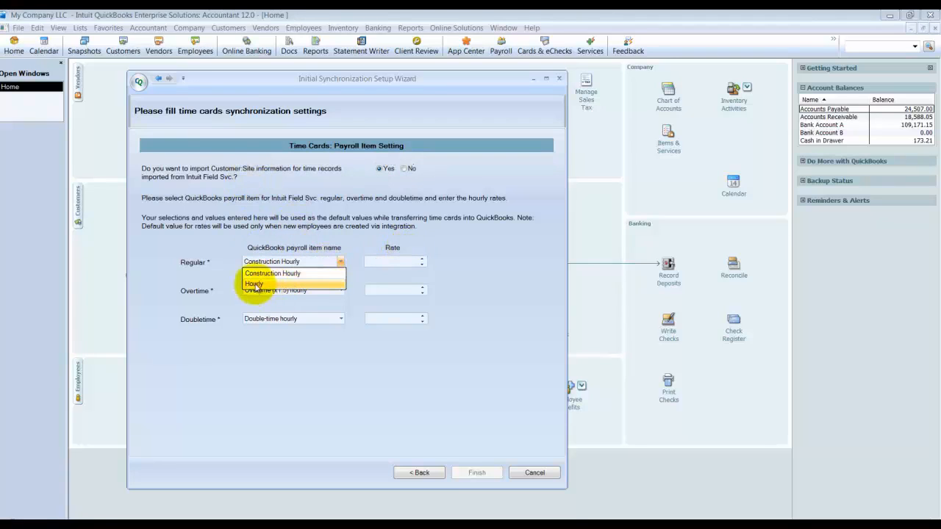
left_click(258, 284)
left_click(414, 262)
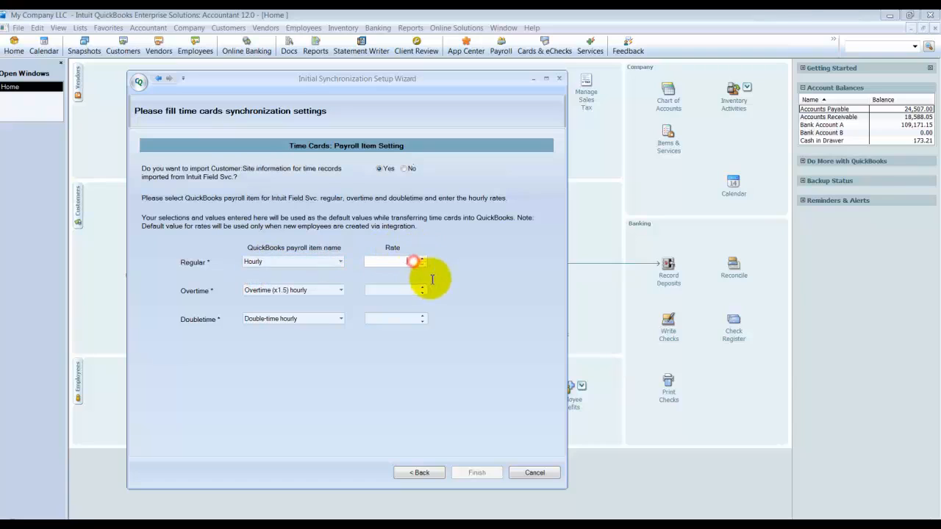
type("10")
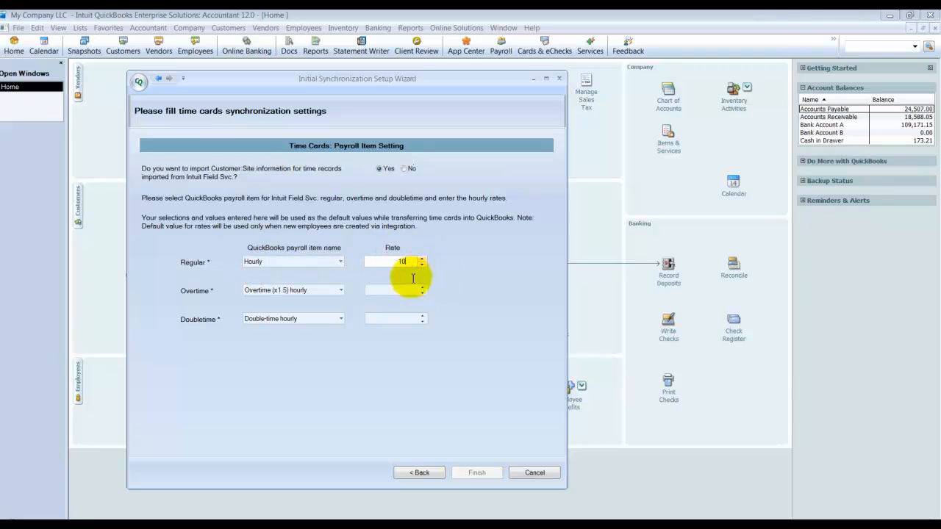
Step: Keep Overtime (x1.5) hourly as the overtime payroll item and set its rate to 15
left_click(413, 291)
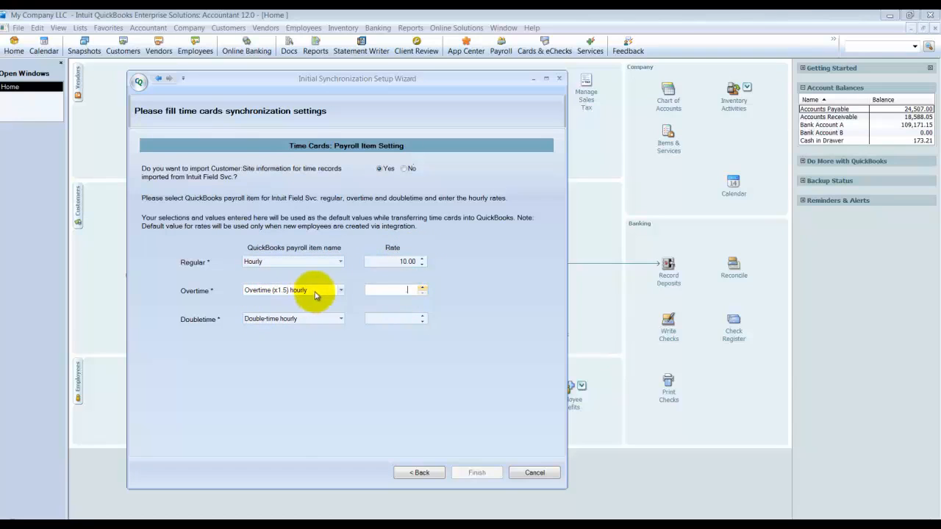
left_click(330, 293)
left_click(332, 293)
left_click(400, 291)
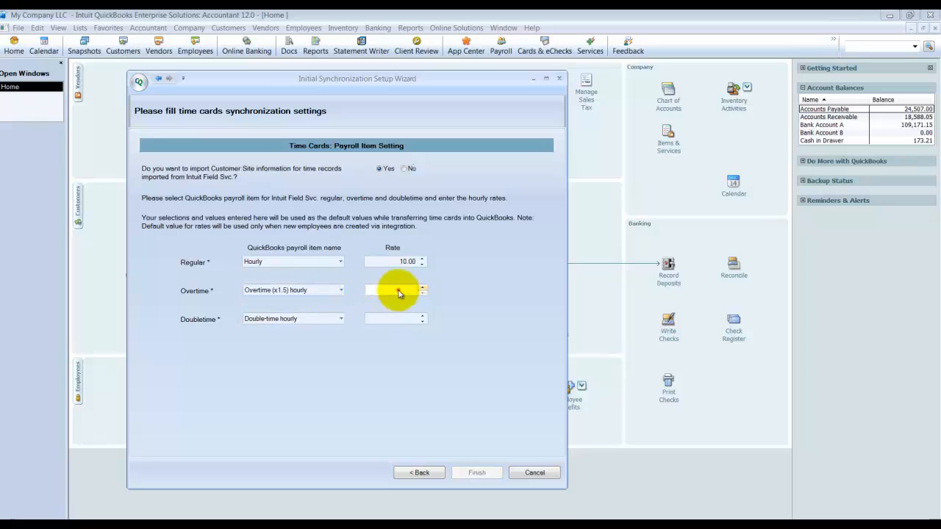
type("15.")
Step: Keep Double-time hourly as the doubletime payroll item, set its rate to 20, and finish the initial setup wizard
left_click(319, 317)
left_click(403, 316)
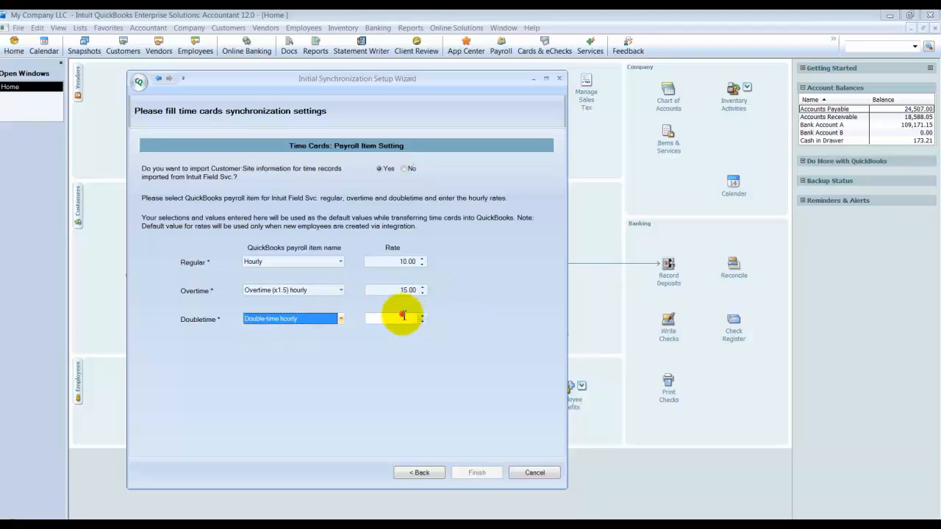
type("20")
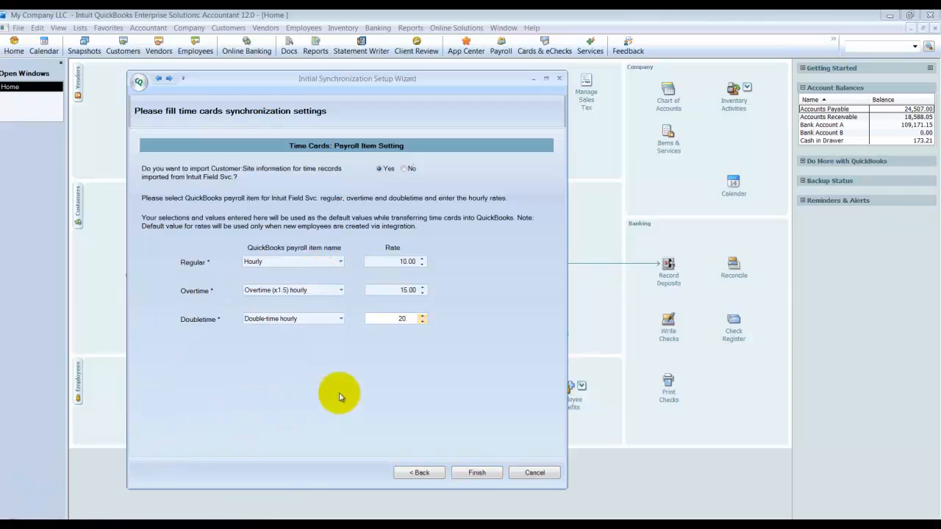
type(".")
left_click(484, 471)
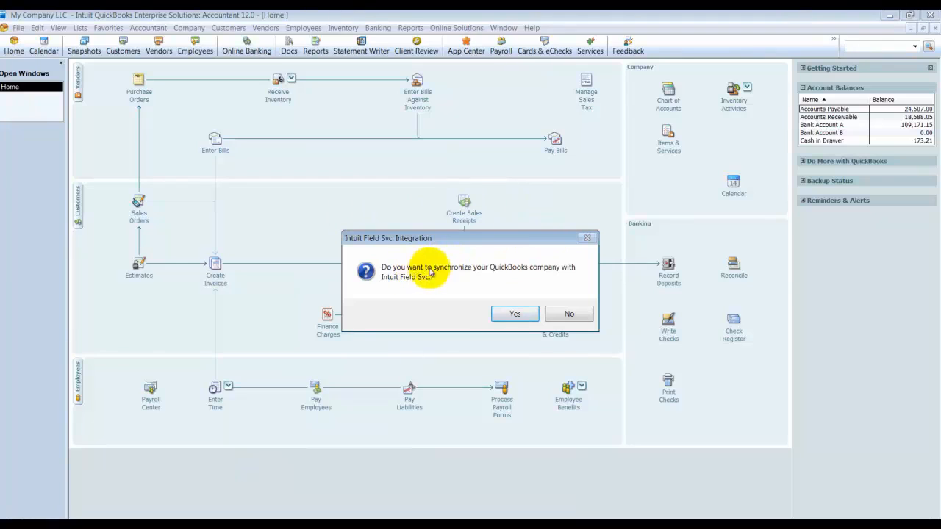
Step: Start synchronizing the QuickBooks company with Intuit Field Svc. and associate the Non and Tax sales tax codes as matched
left_click(531, 316)
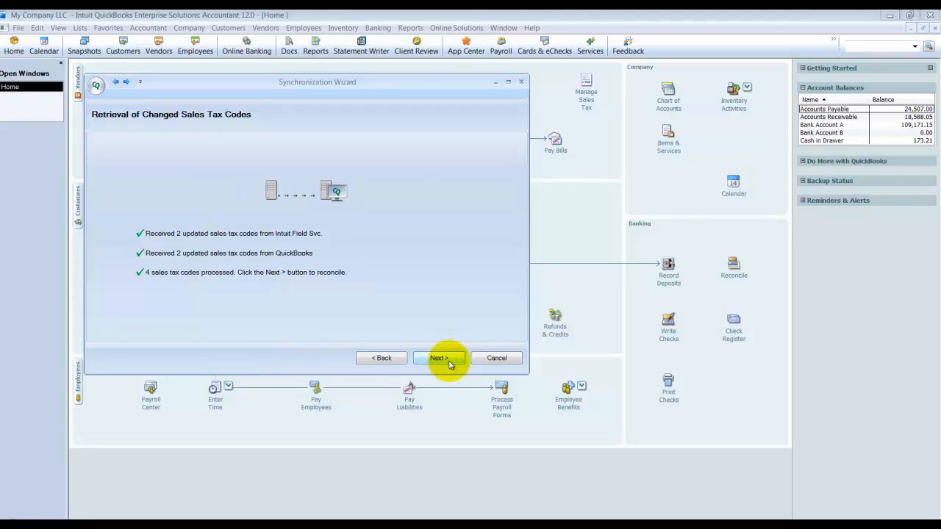
left_click(449, 361)
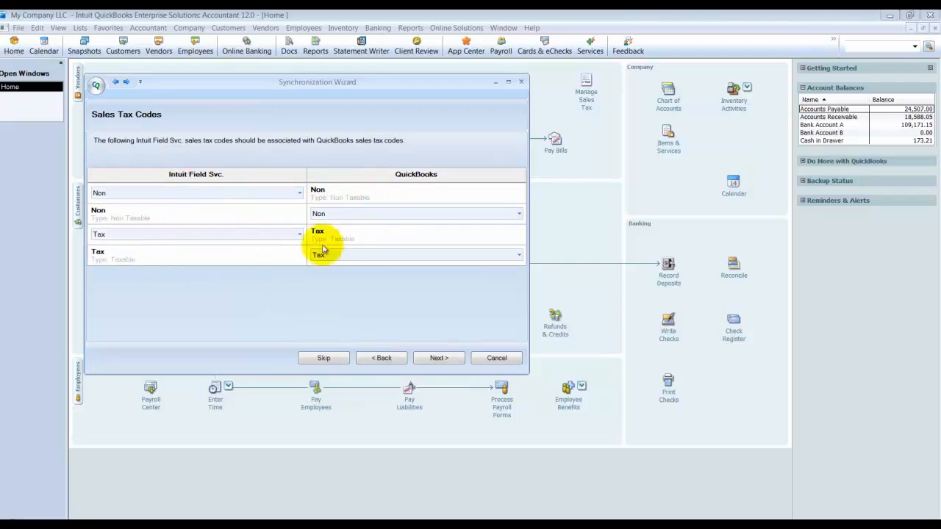
left_click(439, 358)
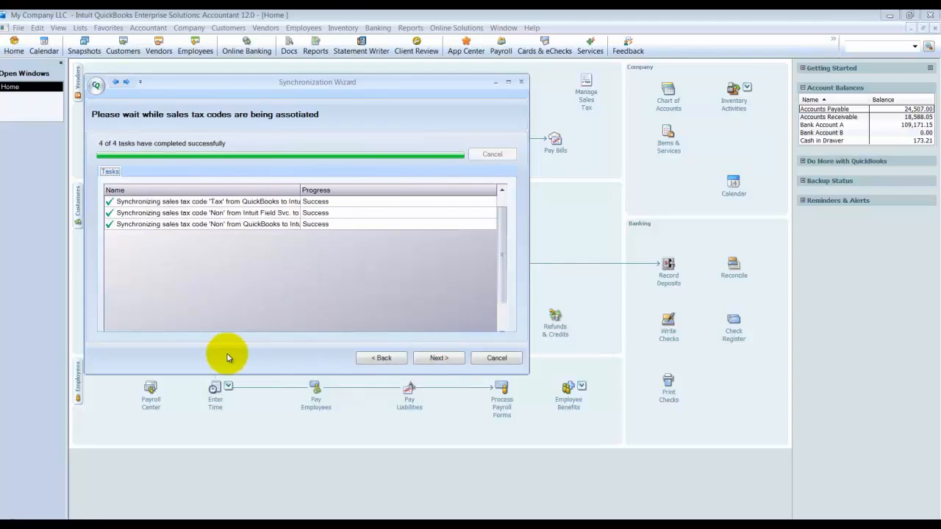
left_click(445, 364)
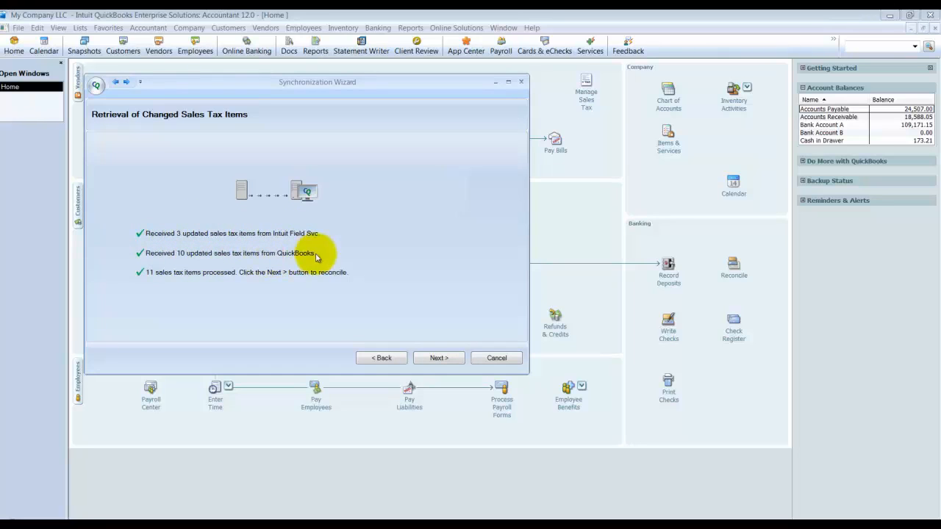
Step: Exclude the E. Bayshore/County and East Bayshore sales tax items from synchronization and synchronize the remaining sales tax items
left_click(439, 358)
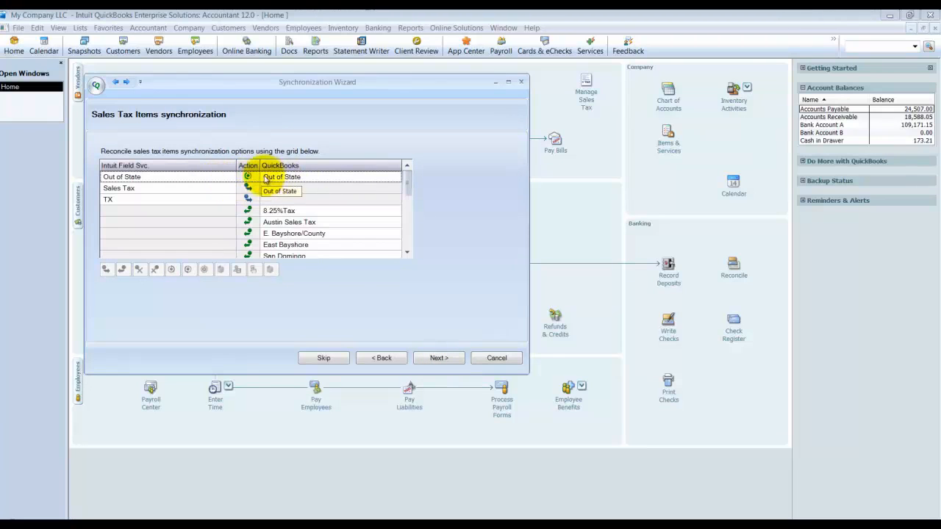
left_click(248, 193)
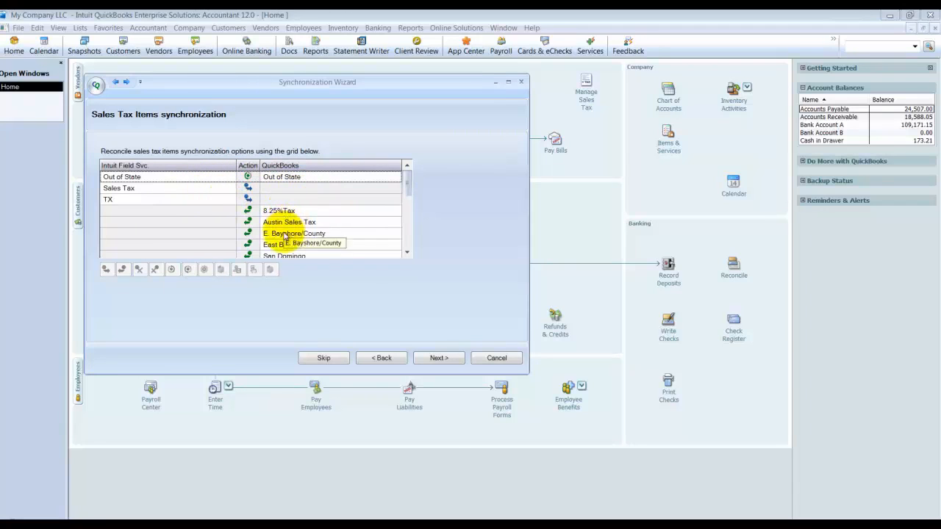
scroll(280, 243, "down", 2)
scroll(264, 237, "up", 3)
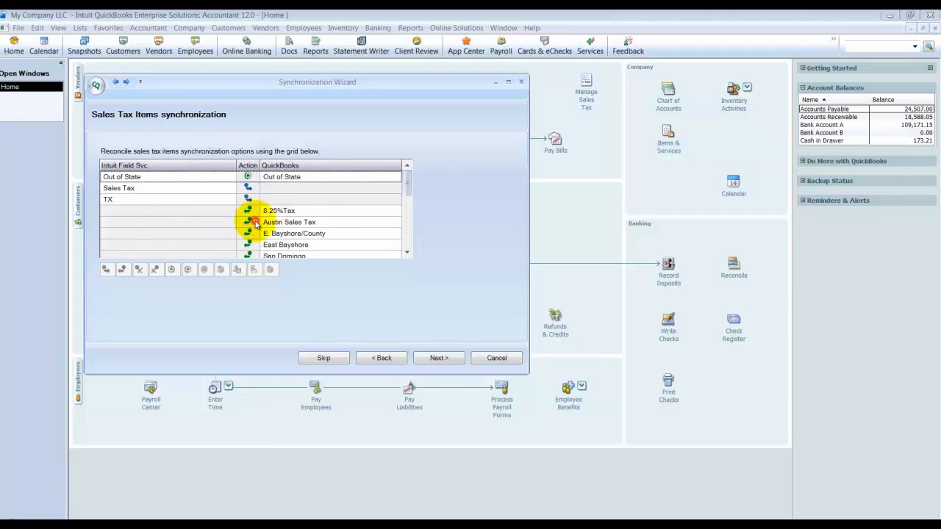
left_click(288, 225)
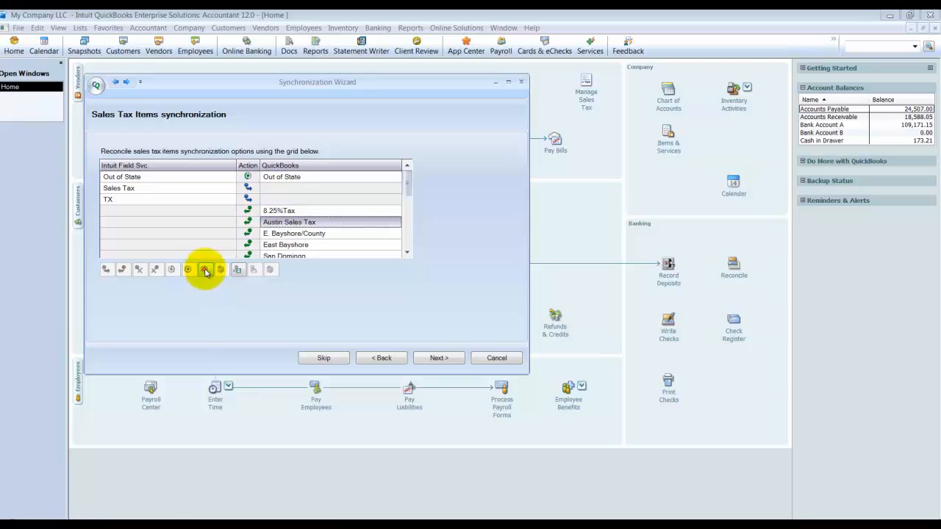
left_click(293, 234)
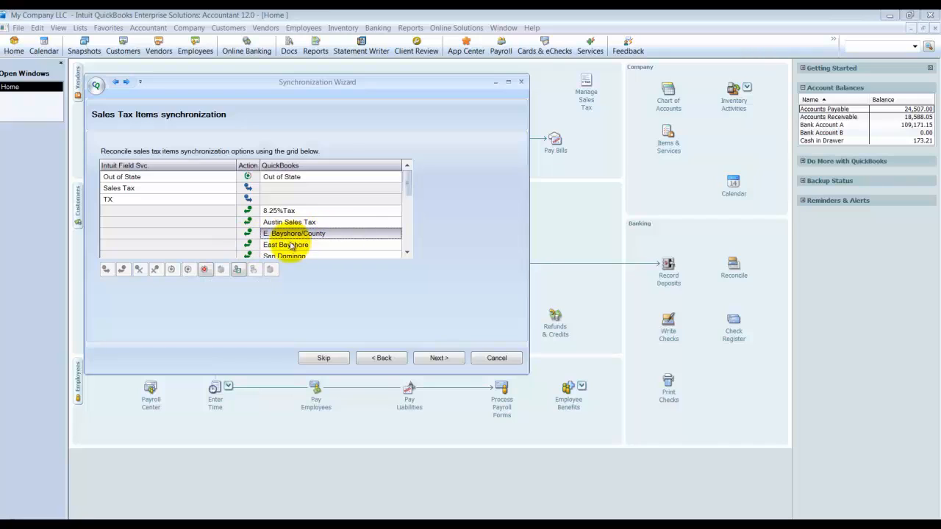
left_click(205, 270)
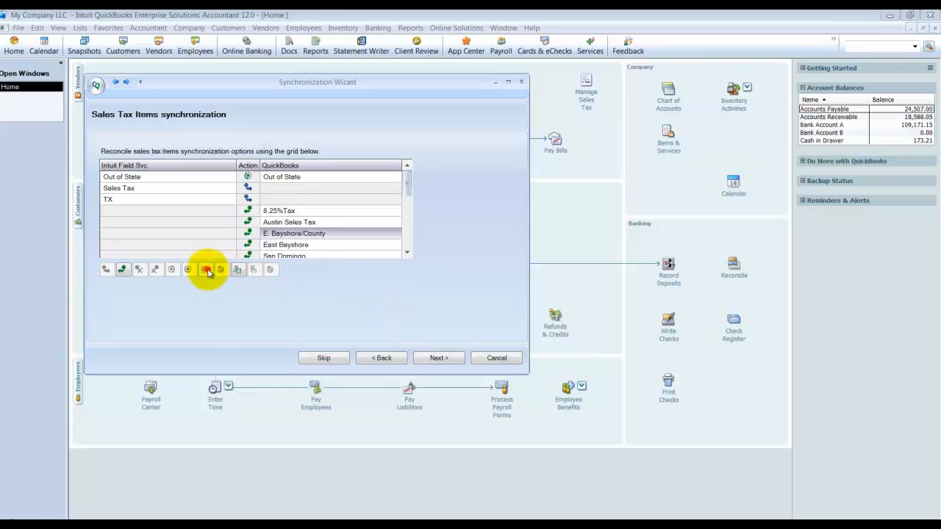
left_click(268, 245)
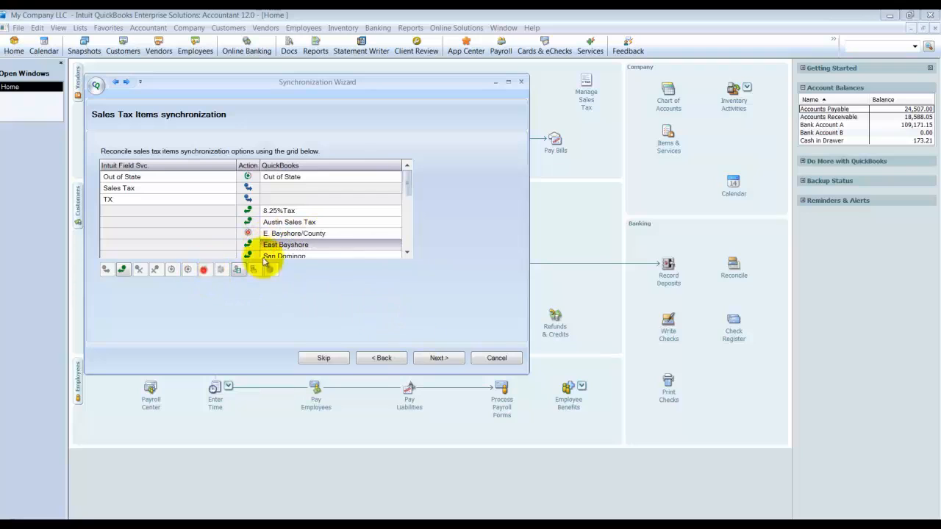
left_click(443, 358)
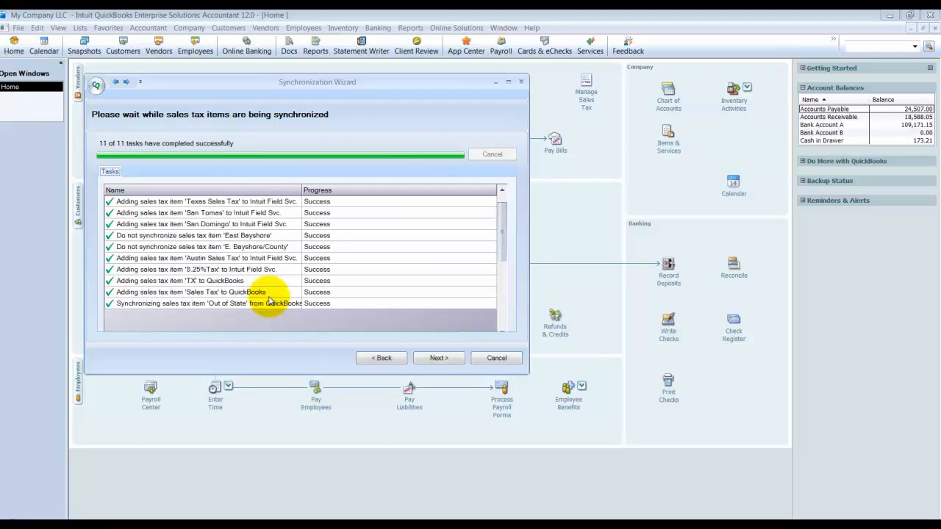
Step: Synchronize the Texas Tax sales tax group to Intuit Field Svc. and continue to customer retrieval
left_click(435, 358)
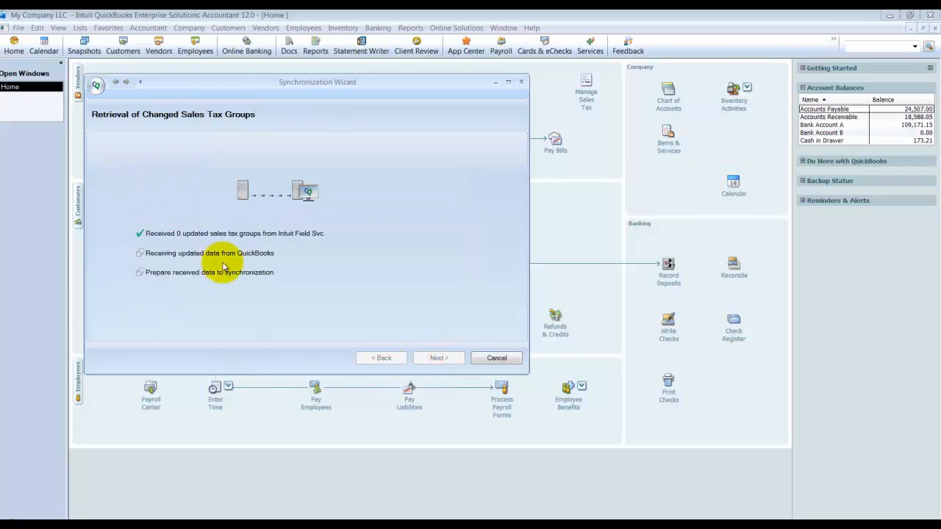
left_click(439, 358)
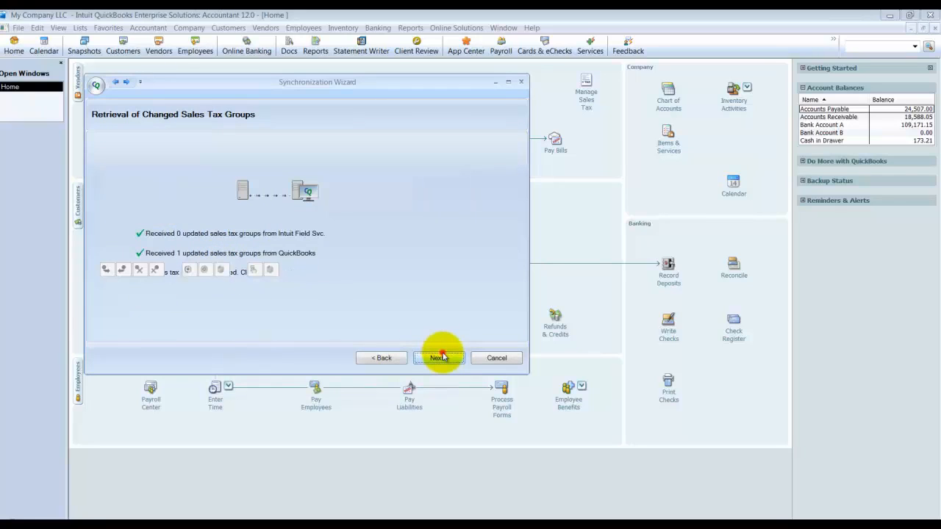
left_click(445, 360)
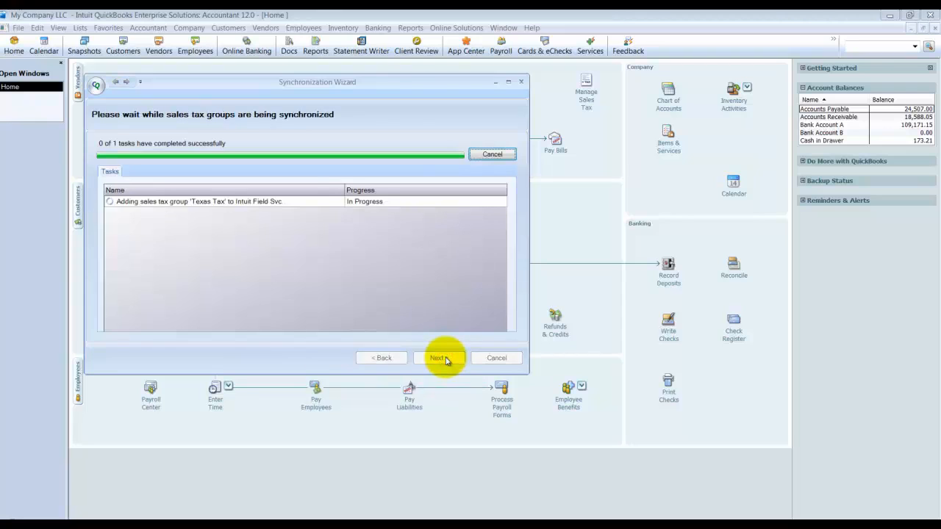
left_click(441, 357)
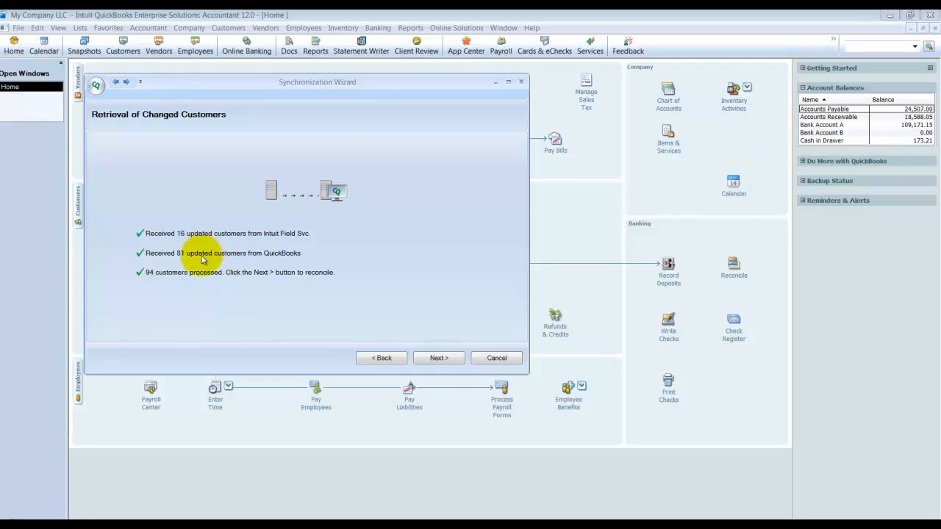
Step: Reconcile the changed customers, keeping the proposed actions, and synchronize them between Intuit Field Svc. and QuickBooks
left_click(440, 359)
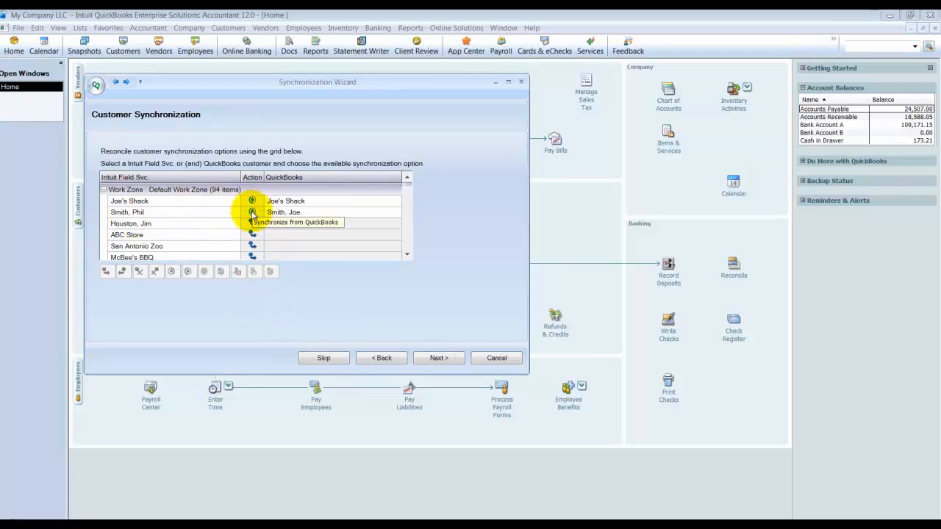
scroll(254, 231, "down", 3)
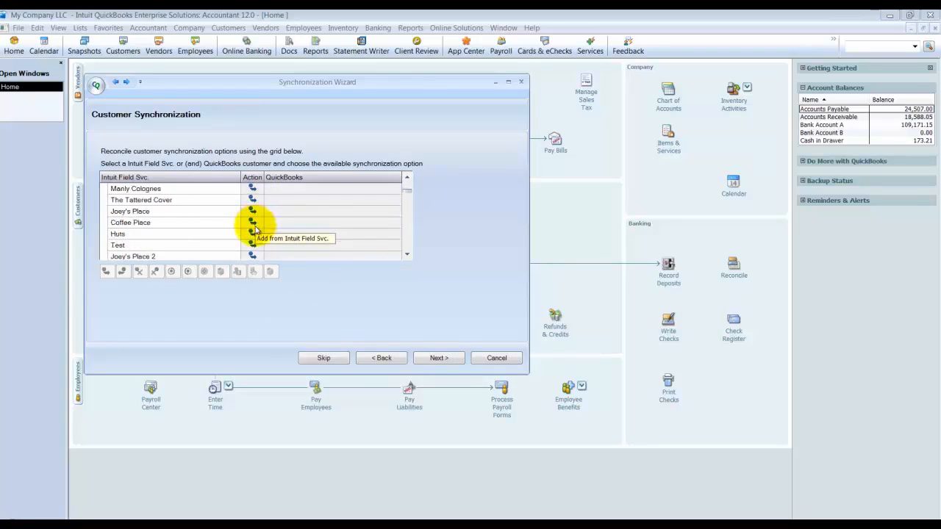
scroll(255, 231, "down", 5)
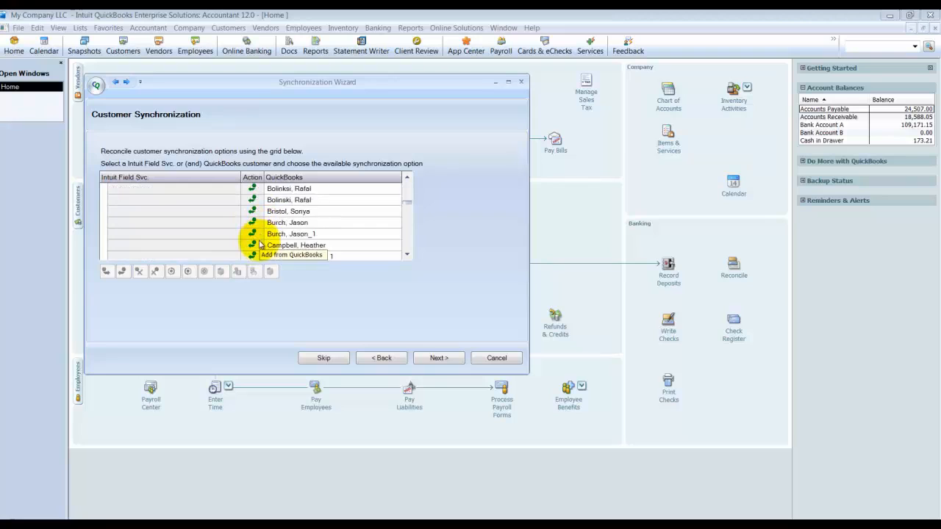
scroll(261, 243, "down", 8)
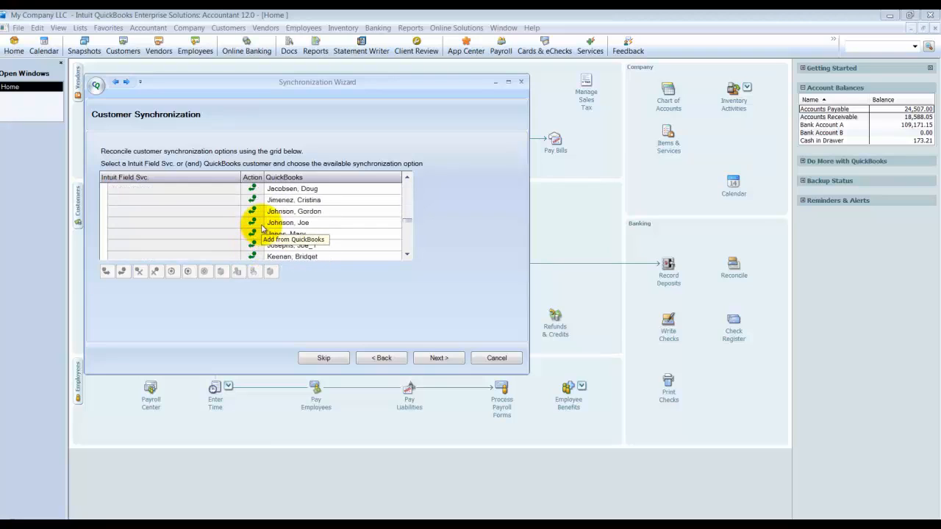
scroll(263, 230, "down", 6)
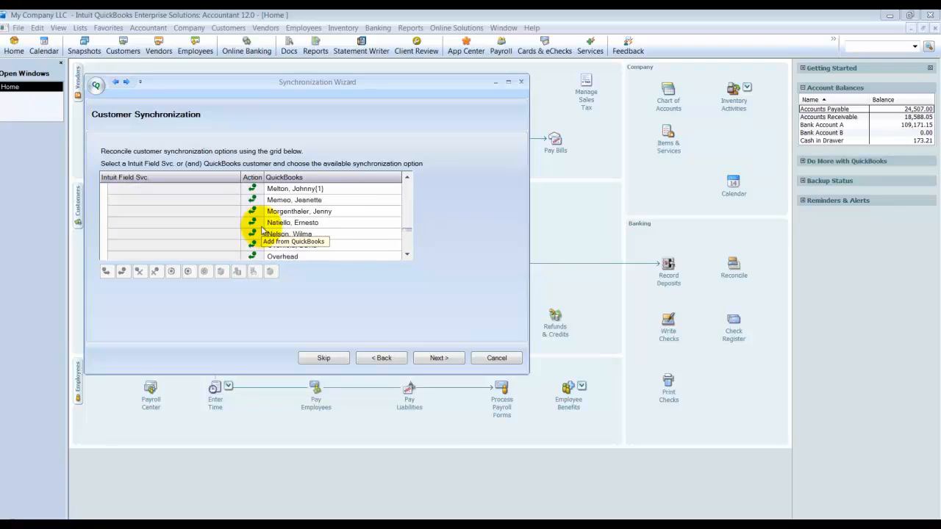
scroll(261, 230, "up", 5)
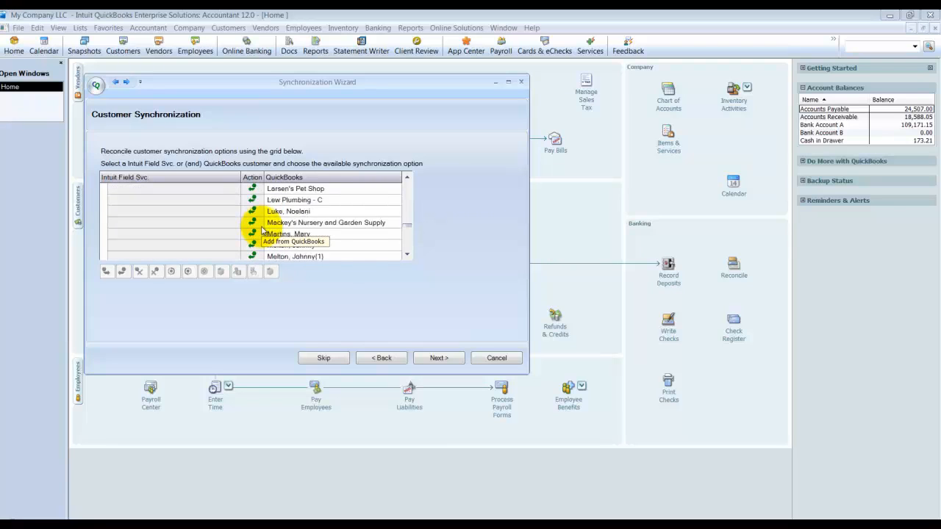
left_click(434, 360)
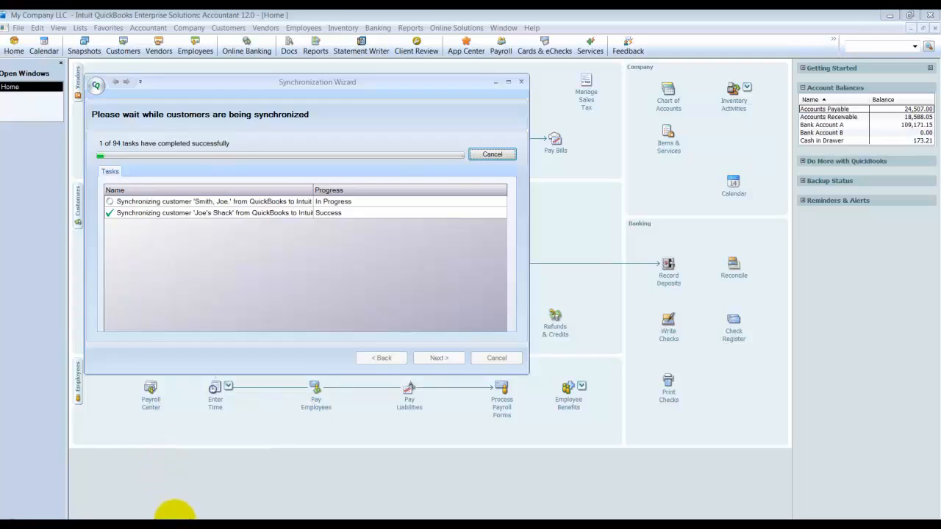
left_click(893, 489)
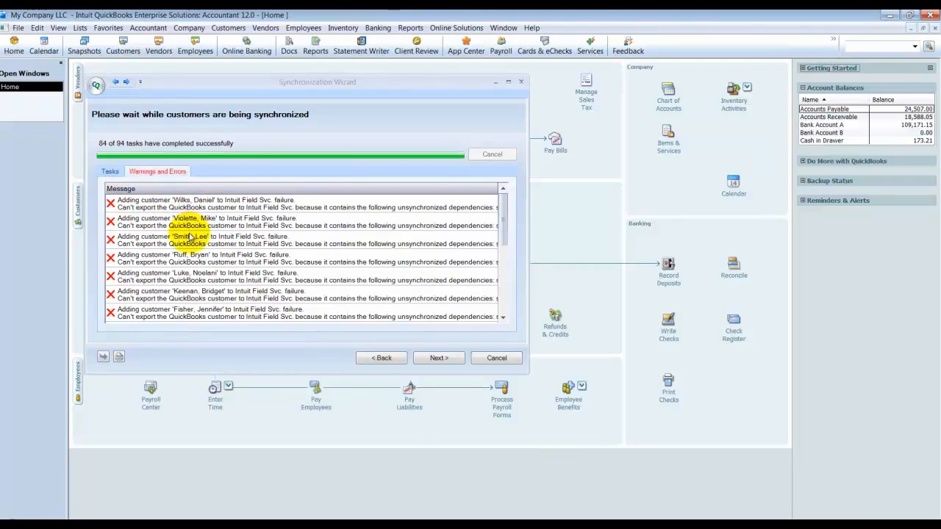
Step: Print the customer synchronization warnings and errors with CutePDF Writer and save them as the PDF file document on the Desktop
left_click(120, 357)
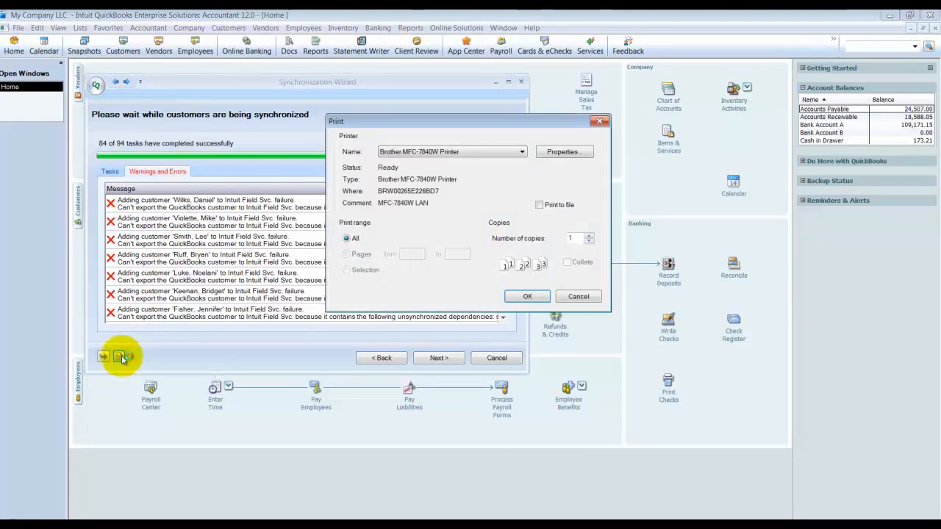
left_click(397, 151)
left_click(470, 163)
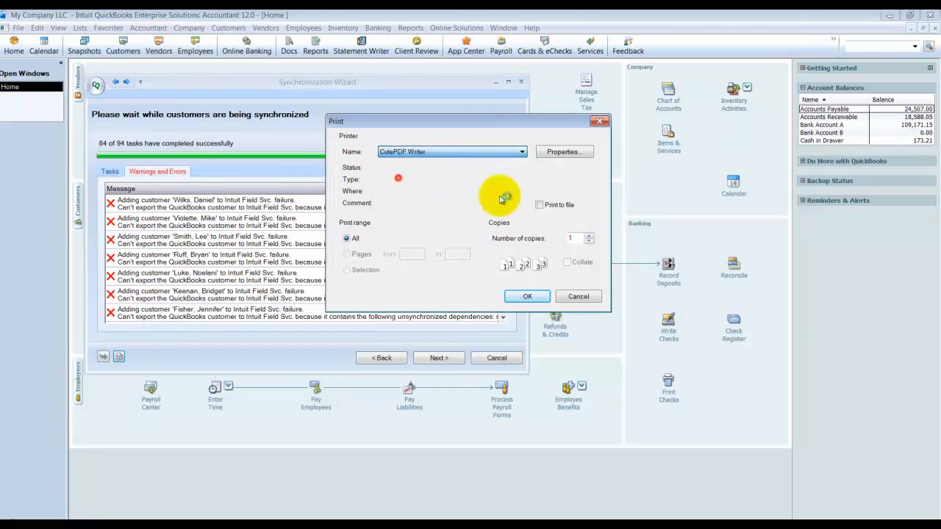
left_click(520, 298)
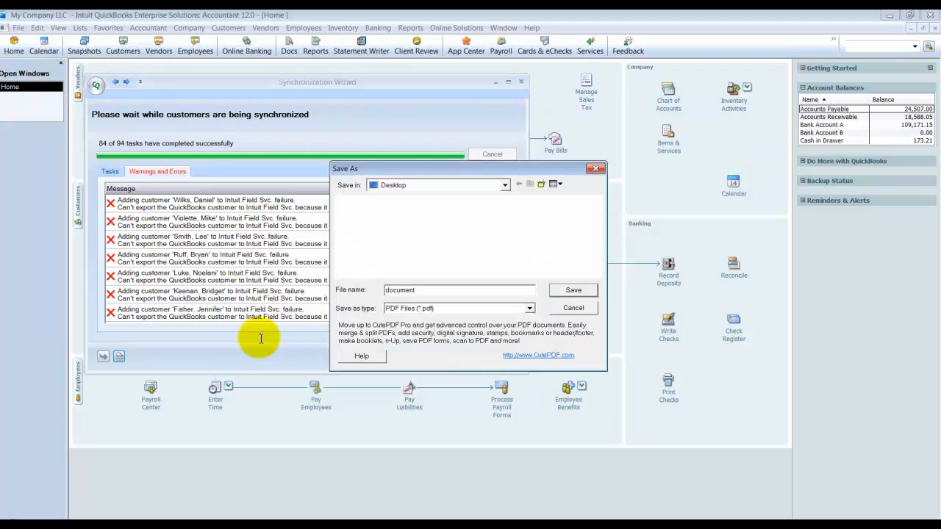
left_click(559, 291)
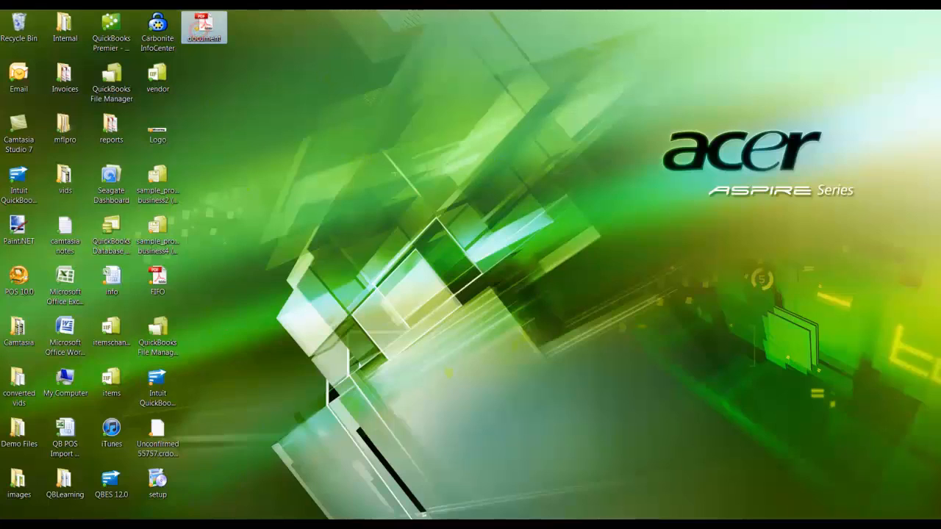
Step: Open the saved document PDF from the desktop, examine the sales tax item dependencies behind each customer error, and close Adobe Reader
double_click(204, 28)
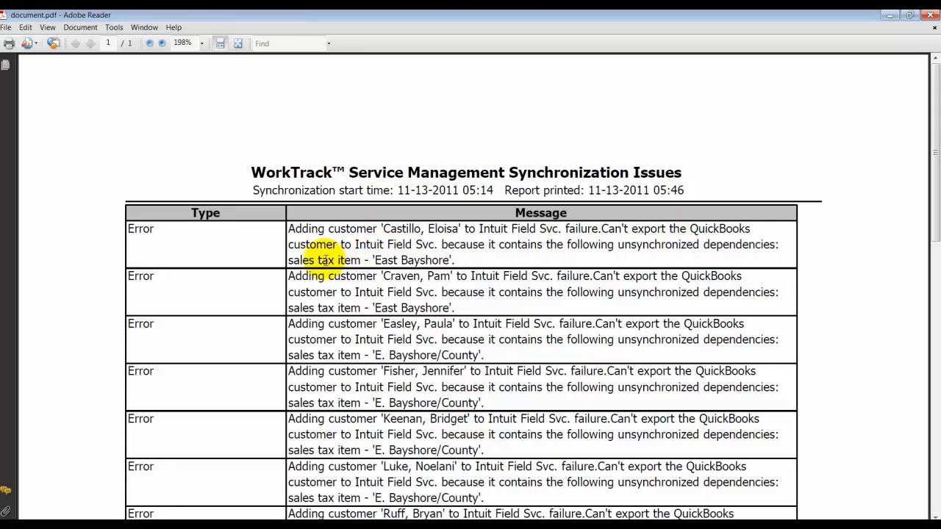
left_click_drag(316, 261, 436, 263)
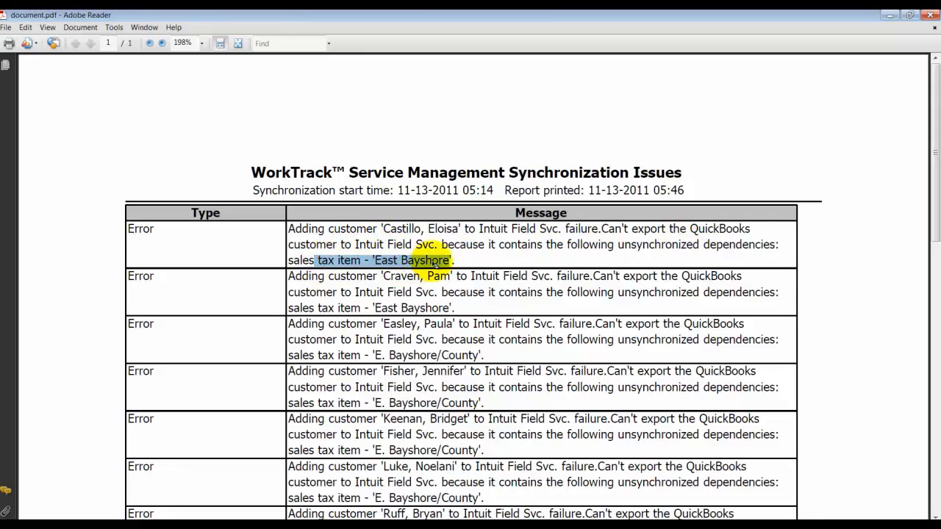
scroll(439, 260, "down", 2)
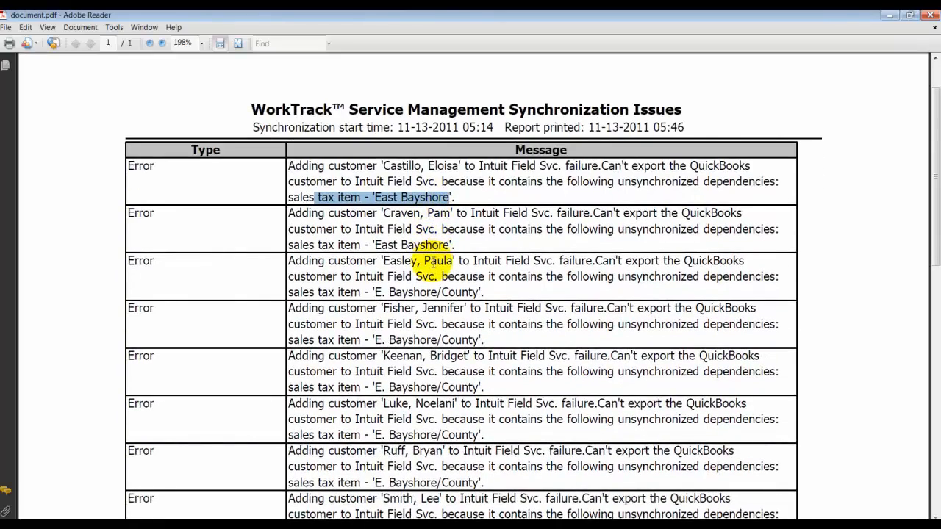
scroll(438, 261, "down", 3)
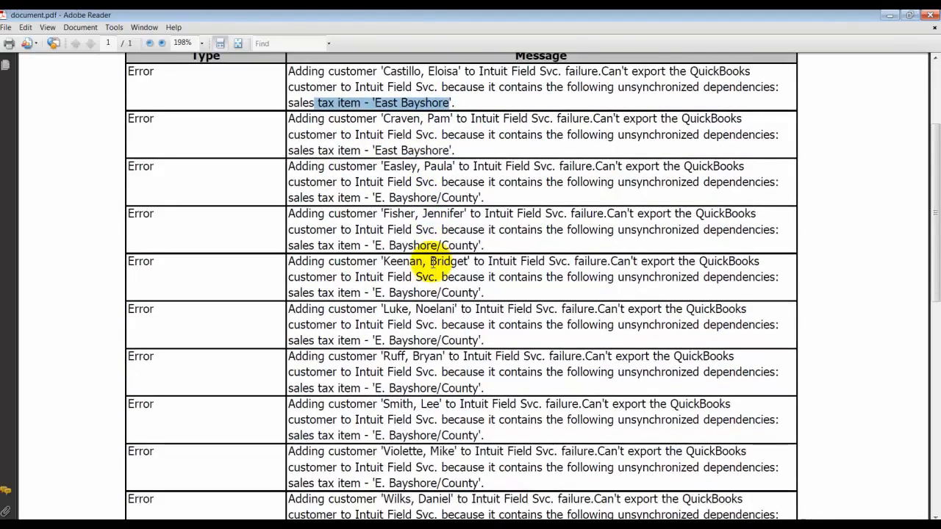
scroll(434, 262, "down", 1)
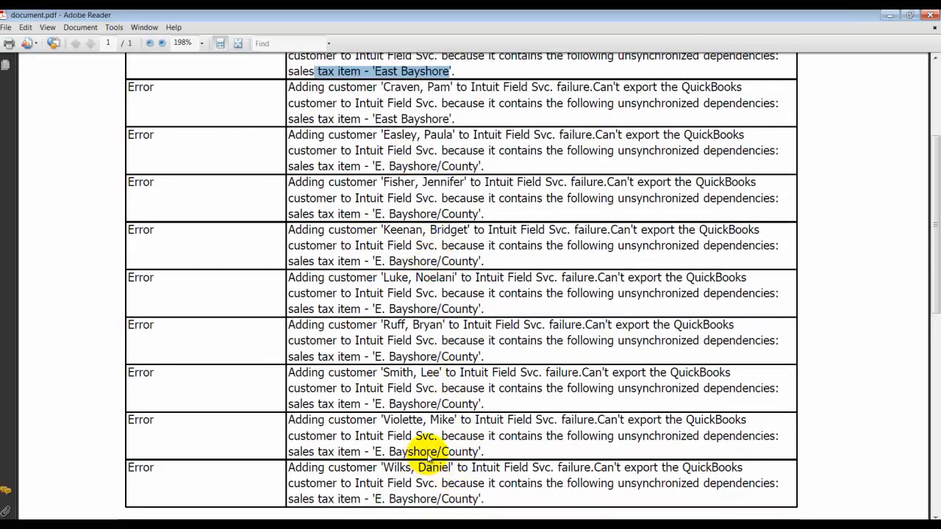
left_click(930, 16)
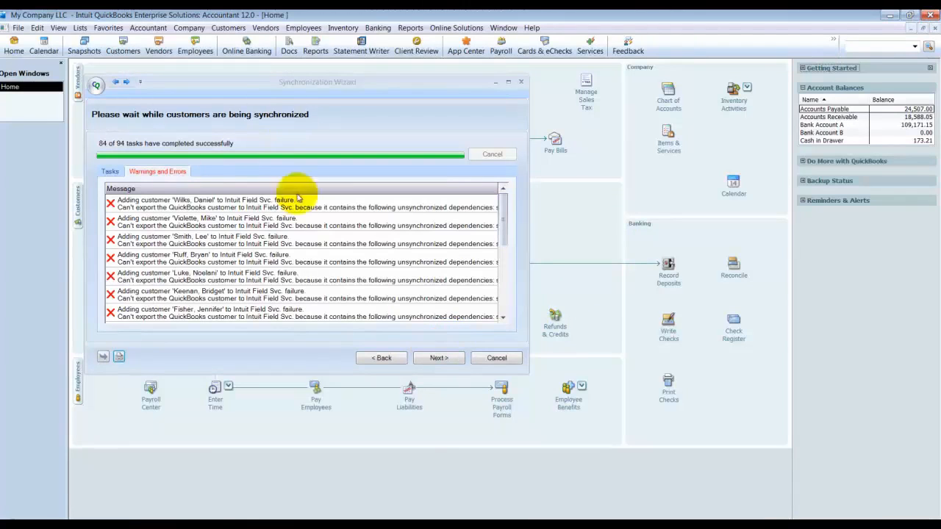
Step: Continue to item retrieval, review the inventory and service items, and synchronize them with the proposed actions
left_click(437, 359)
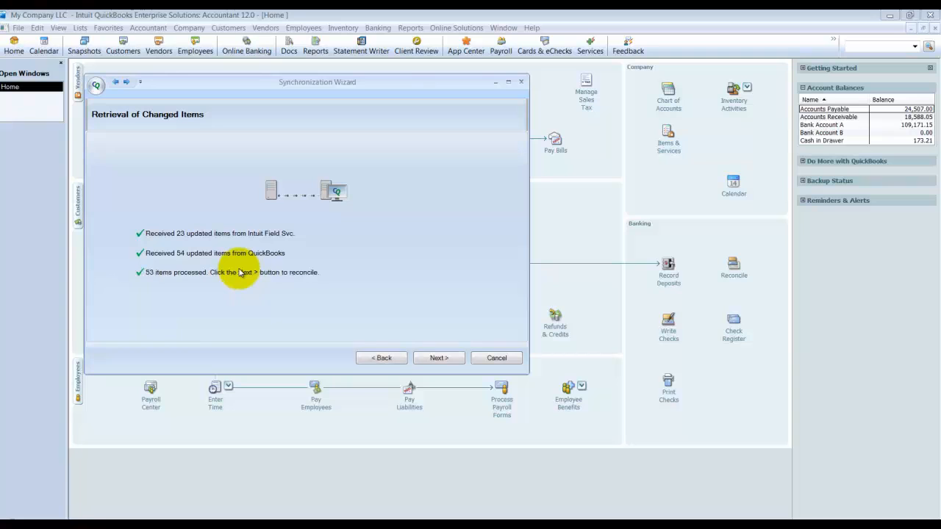
left_click(417, 360)
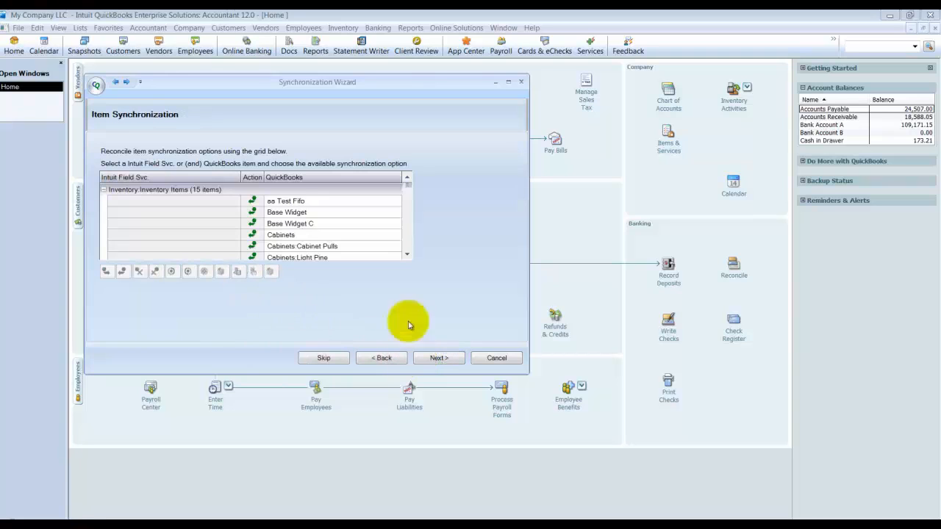
left_click_drag(406, 257, 406, 242)
scroll(283, 197, "up", 2)
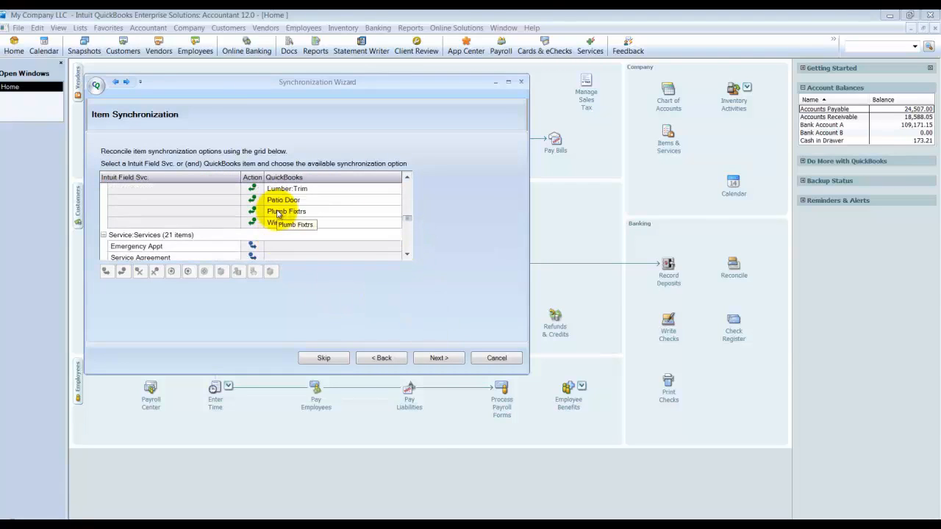
scroll(250, 243, "down", 1)
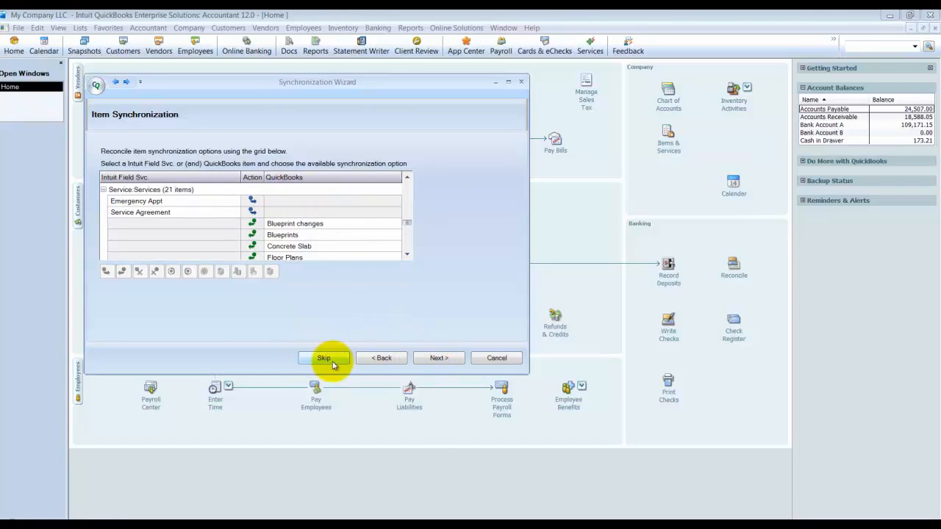
left_click(435, 358)
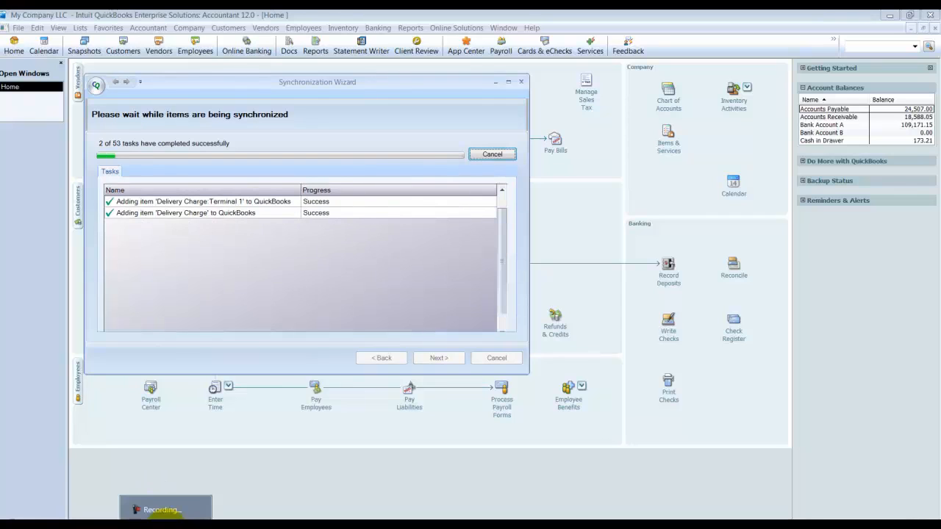
left_click(162, 509)
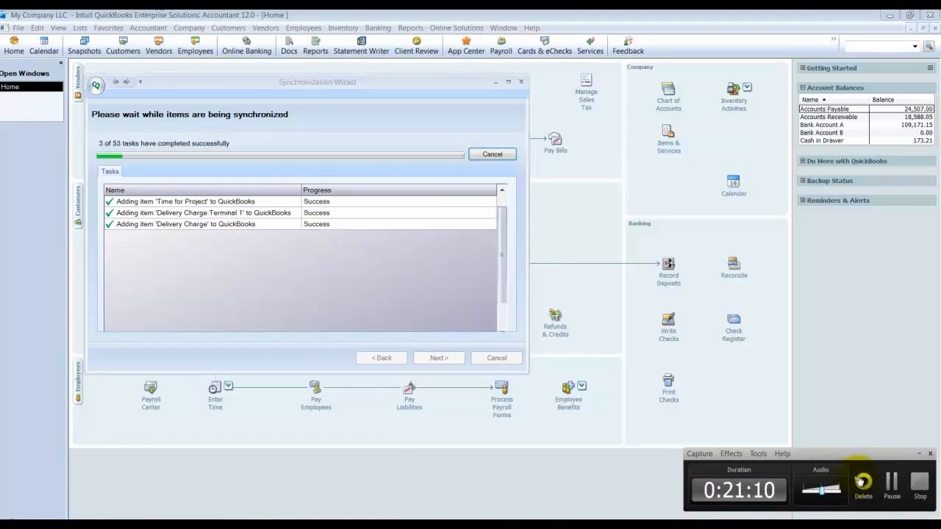
left_click(891, 482)
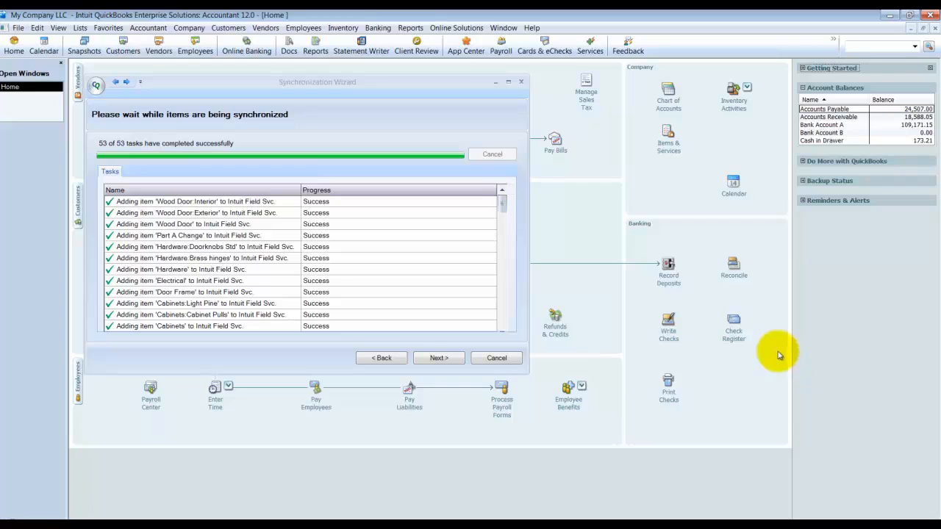
Step: Retrieve the changed group items and synchronize the item groups between Intuit Field Svc. and QuickBooks
left_click(442, 359)
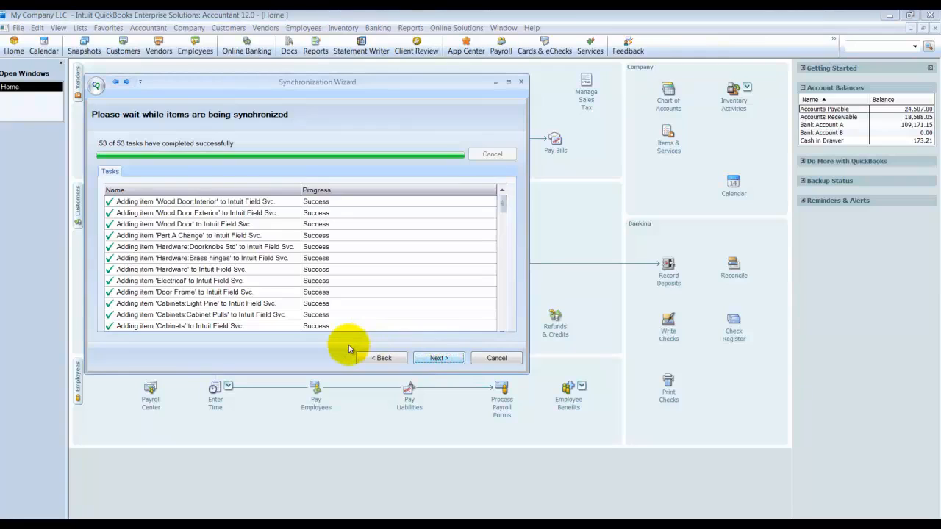
left_click(438, 359)
left_click(438, 358)
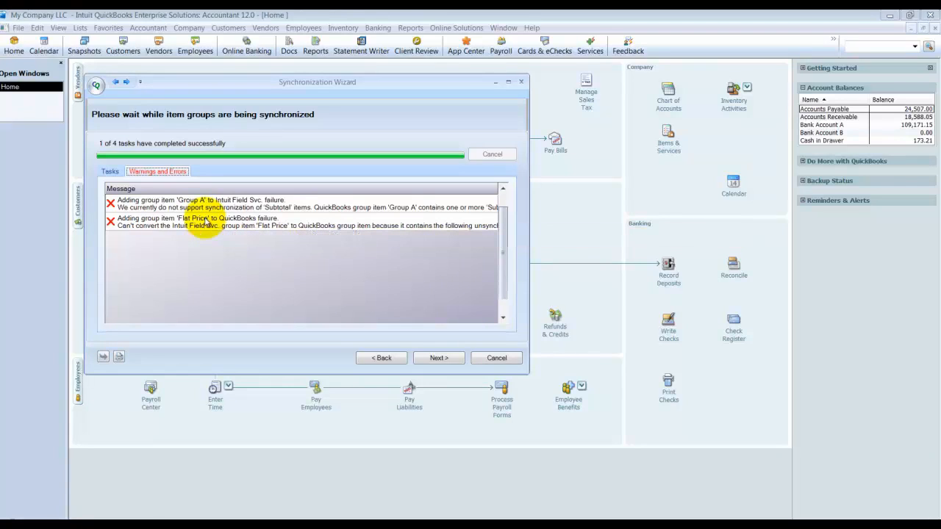
Step: Retrieve the changed classes and synchronize A:B and A:C to QuickBooks and Store 1 to Intuit Field Svc
left_click(443, 359)
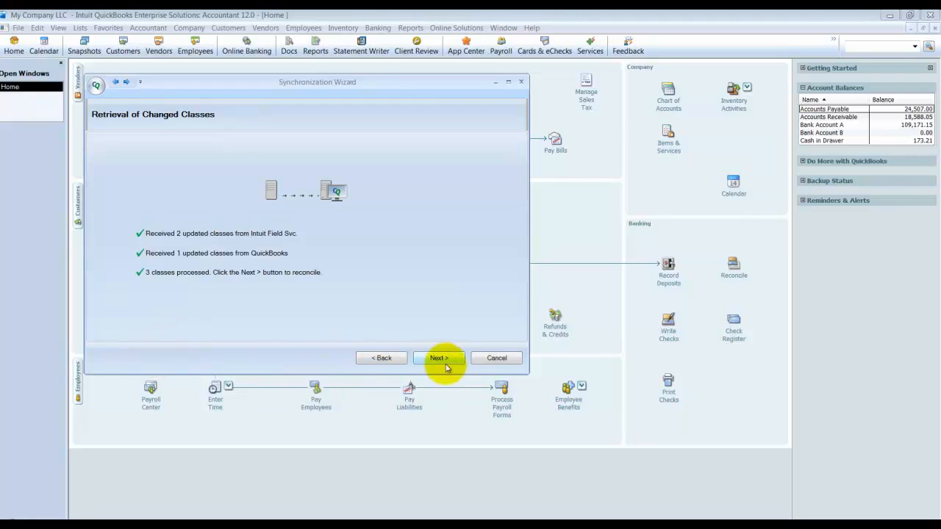
left_click(441, 359)
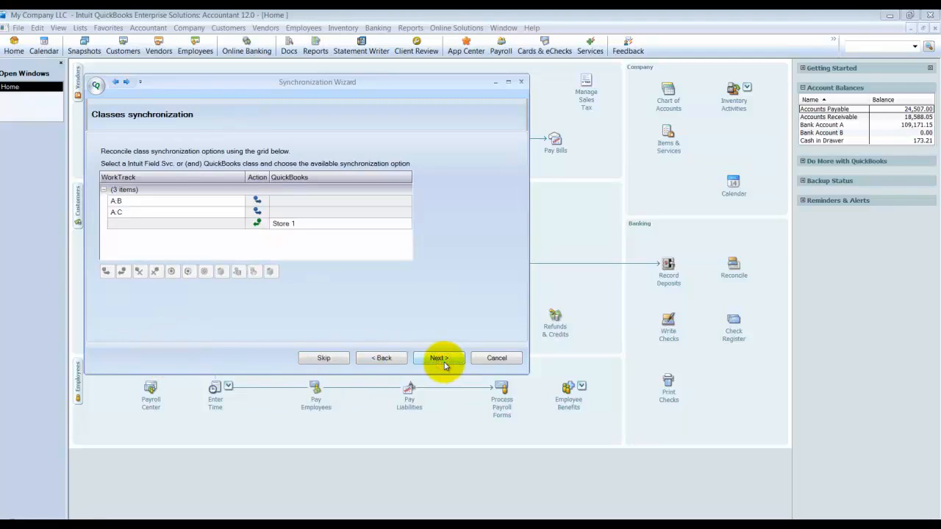
left_click(441, 360)
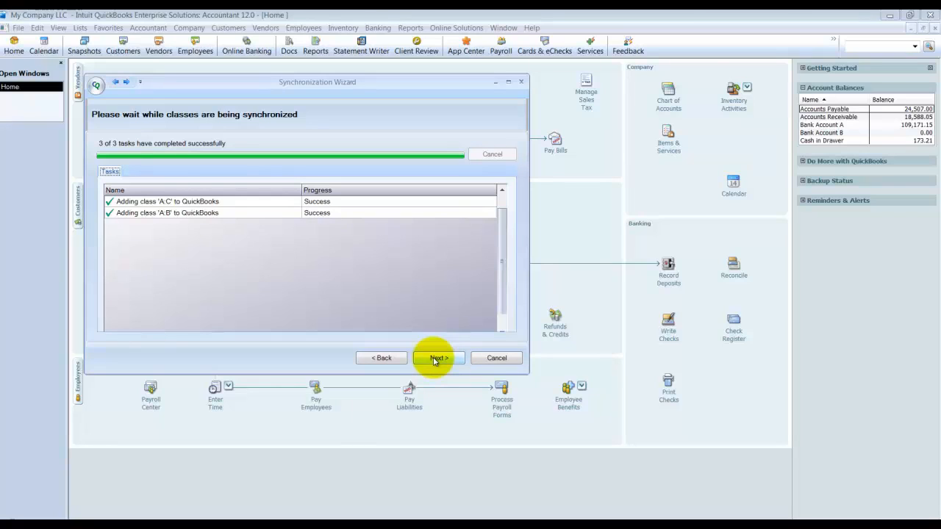
Step: Retrieve the employees with approved invoices, review their QuickBooks employee and sales rep choices, and skip the association
left_click(436, 359)
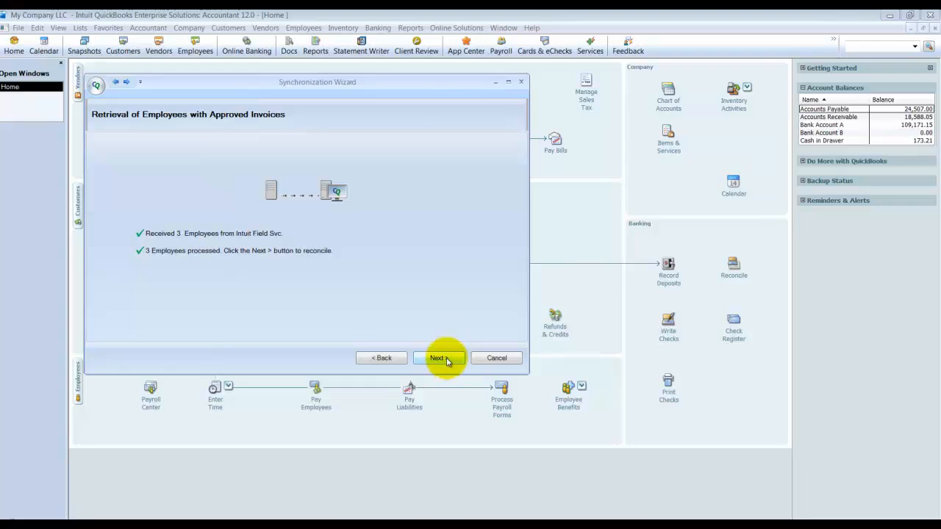
left_click(441, 358)
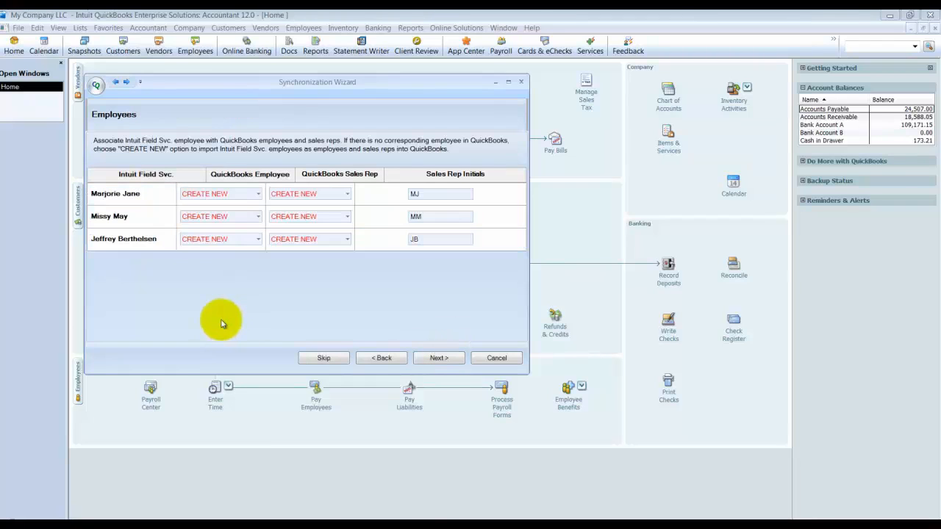
left_click(259, 194)
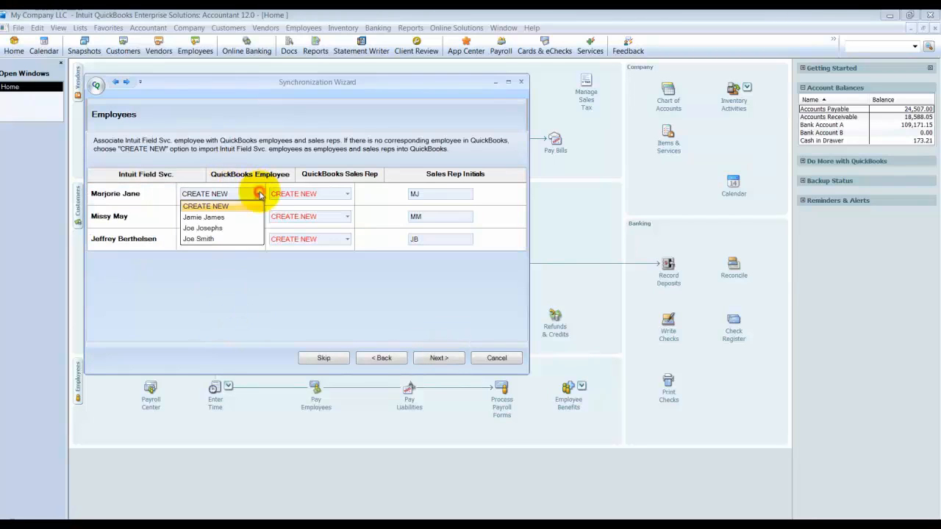
left_click(259, 194)
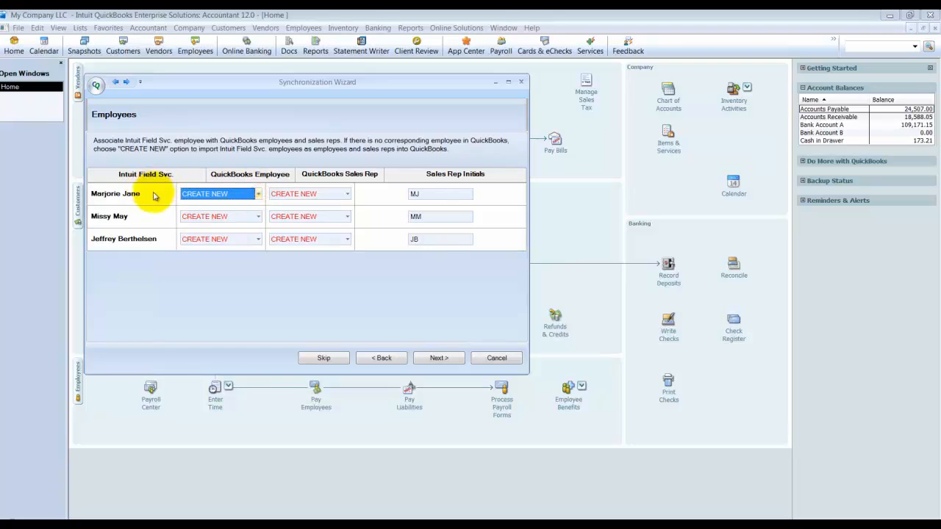
left_click(259, 194)
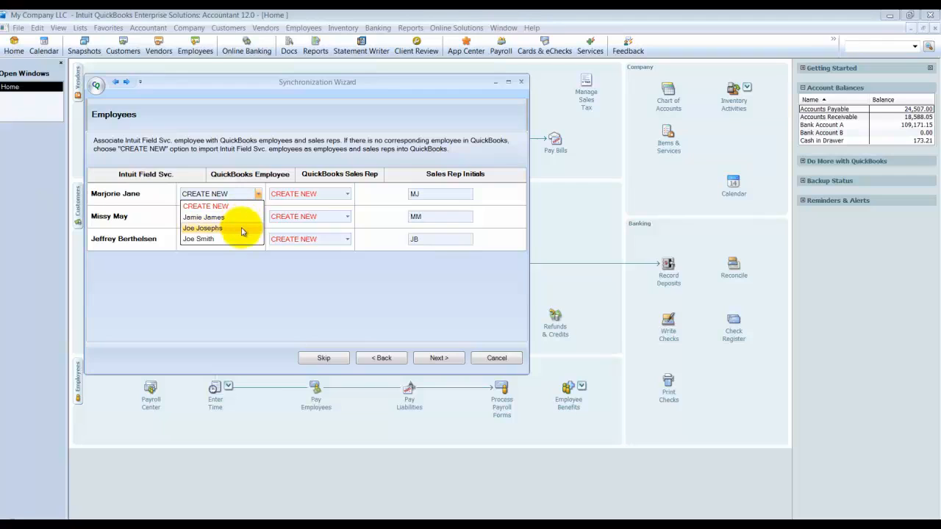
left_click(171, 197)
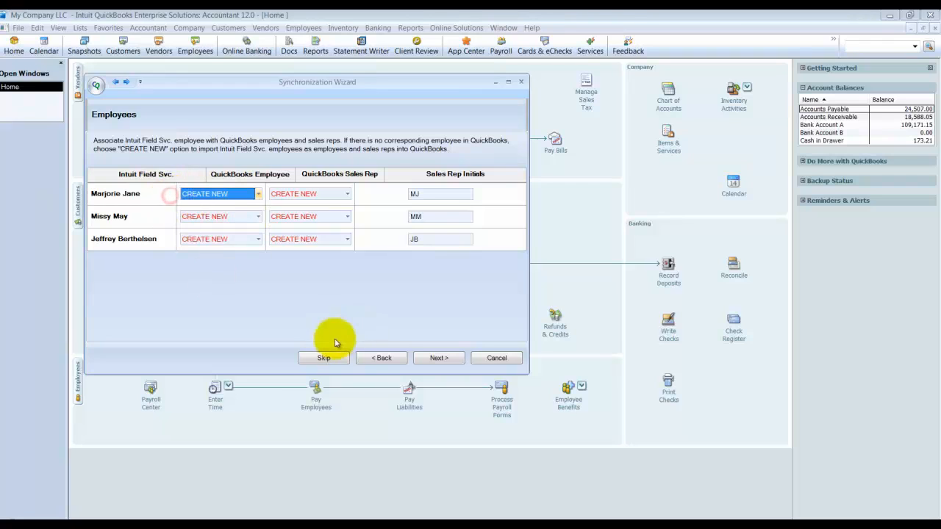
left_click(346, 197)
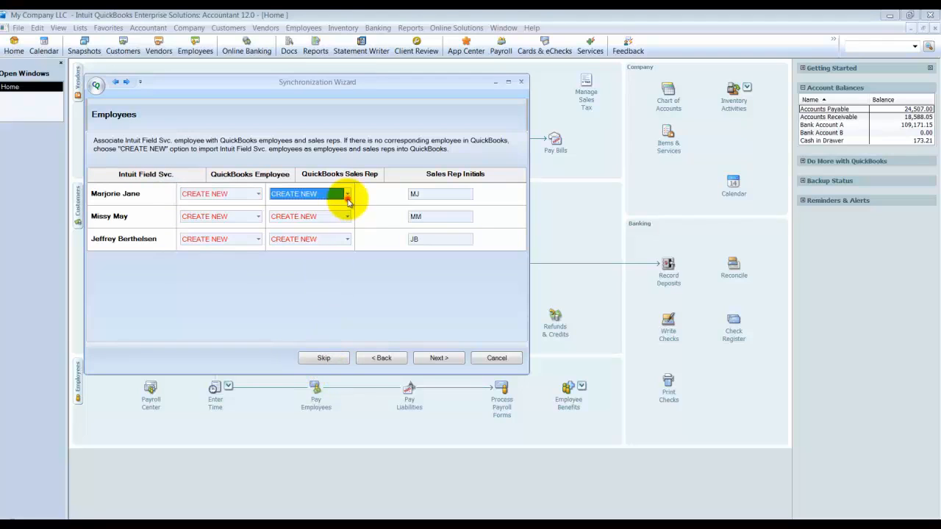
left_click(348, 200)
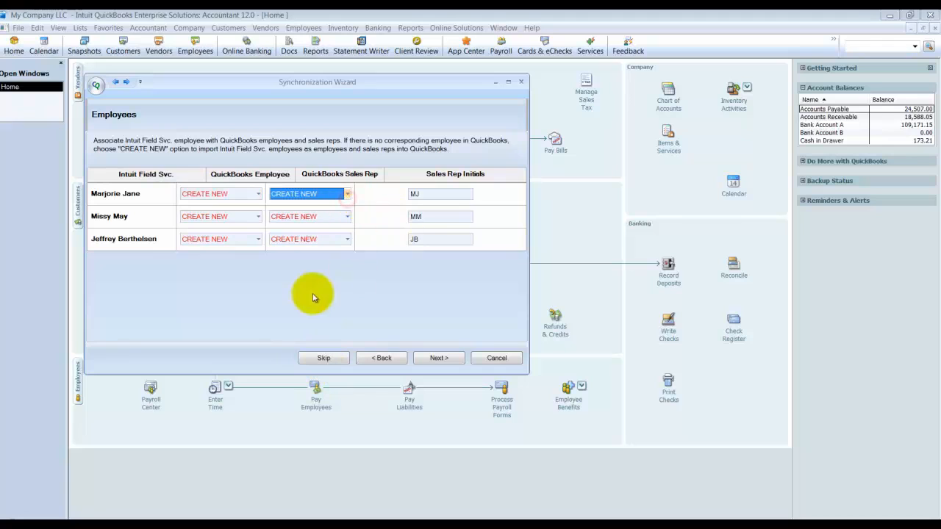
left_click(332, 360)
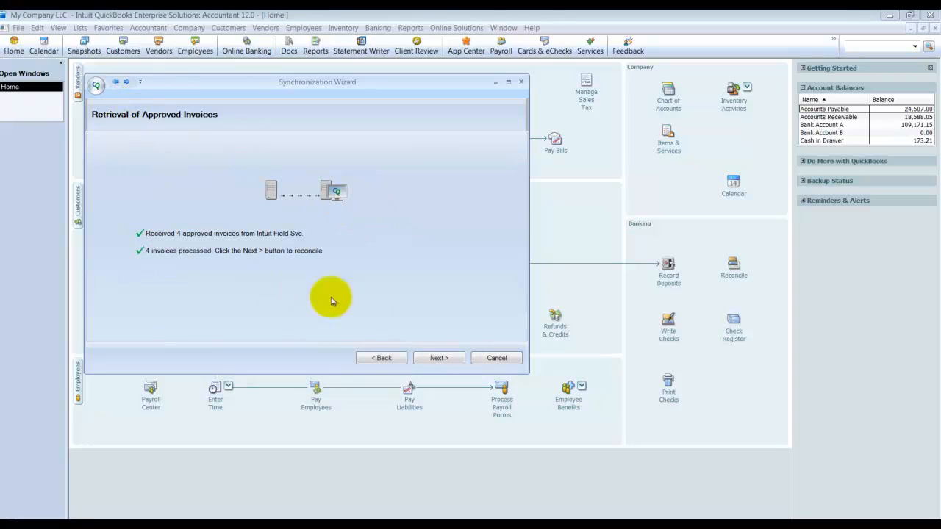
Step: Try to import the approved invoices for Joe's Shack and San Antonio Zoo into QuickBooks, and continue to payment method retrieval
left_click(432, 358)
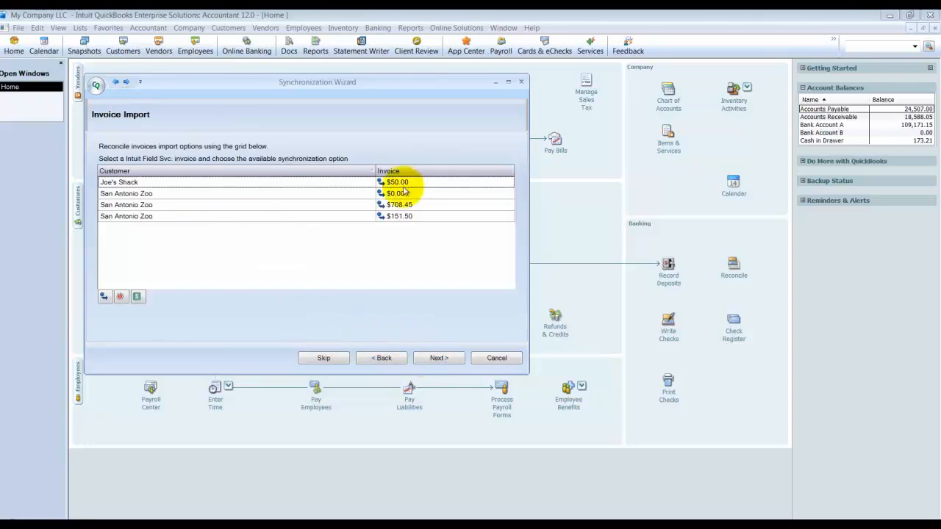
left_click(436, 360)
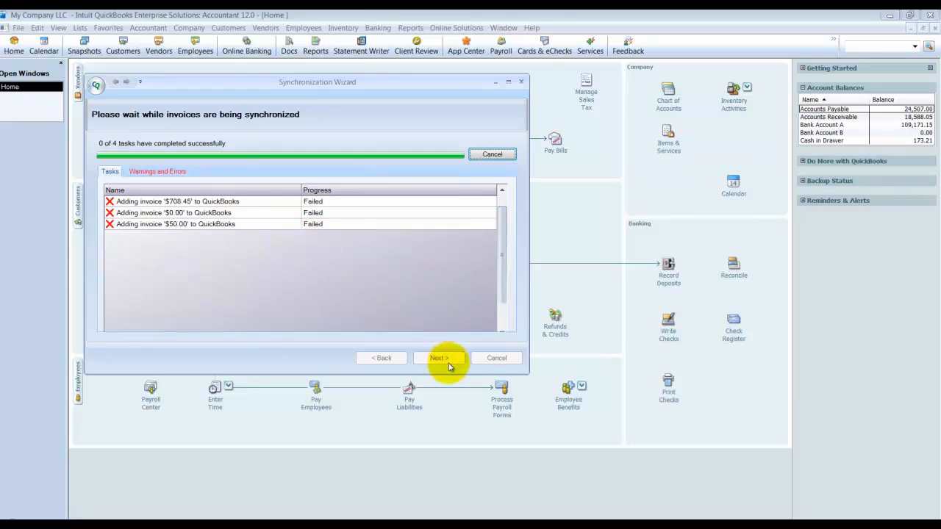
left_click(449, 366)
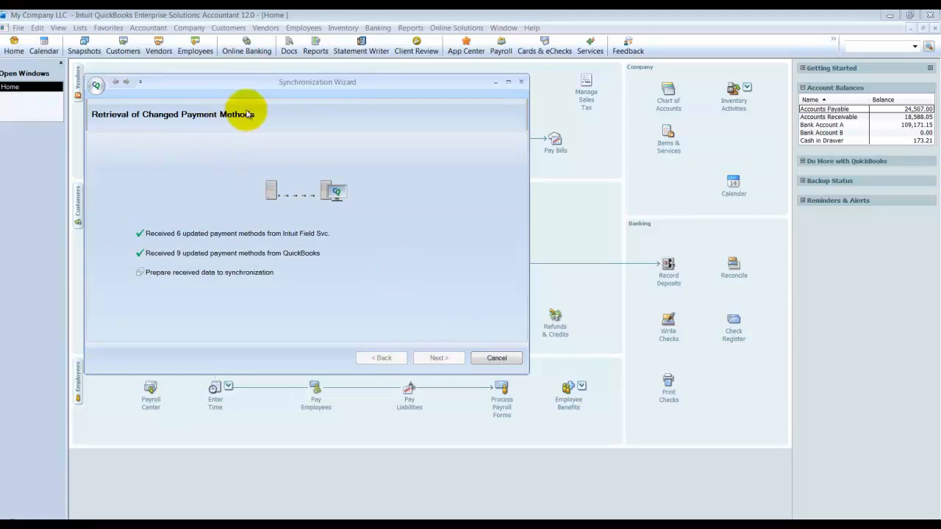
Step: Accept the proposed payment method associations and continue through payment retrieval to the employees with approved time cards
left_click(436, 360)
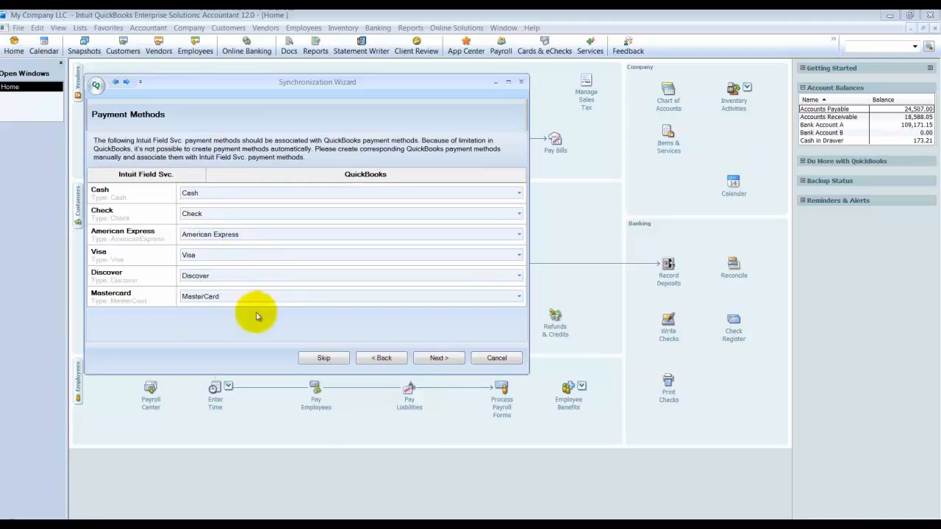
left_click(438, 359)
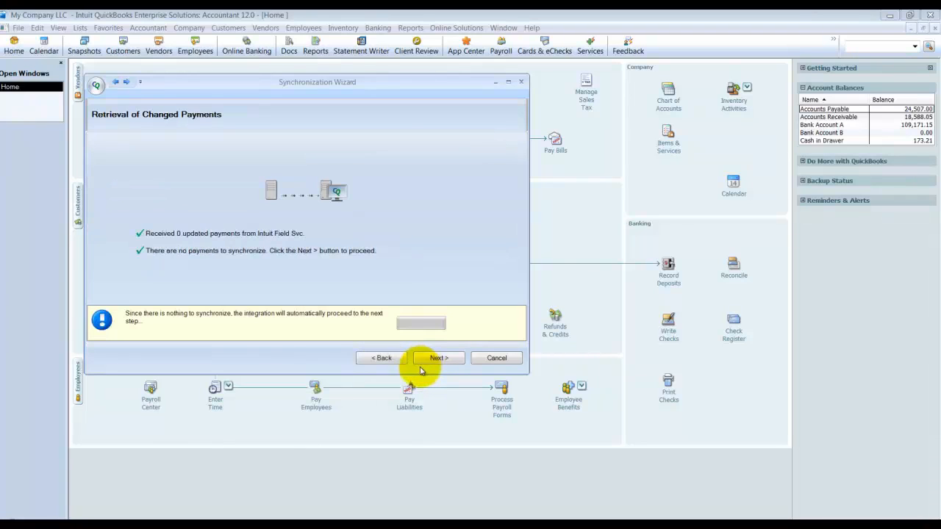
left_click(433, 358)
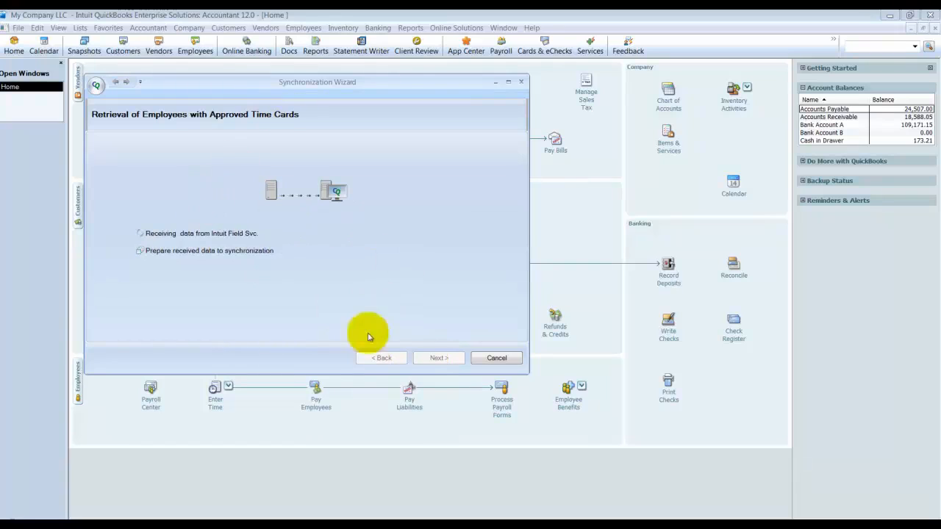
Step: Associate the time card employee with the first existing QuickBooks employee listed after CREATE NEW, and continue to time card retrieval
left_click(437, 359)
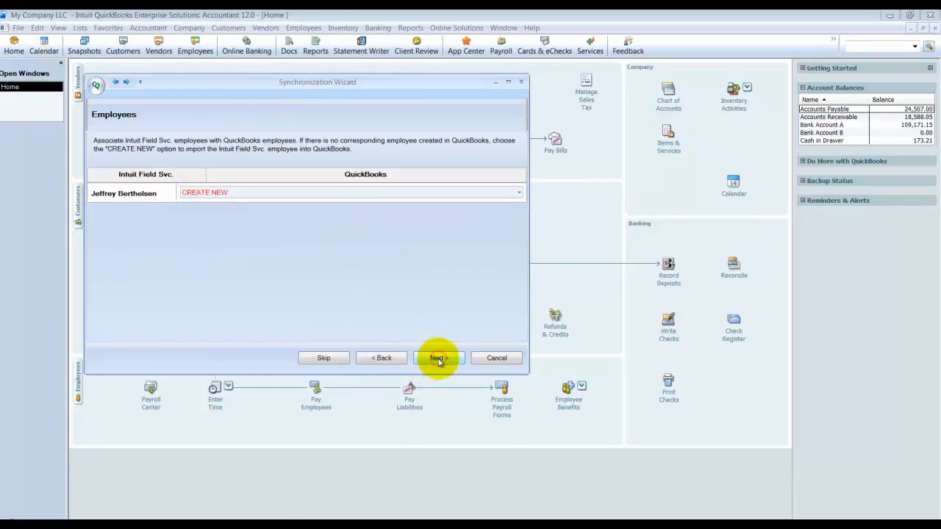
left_click(401, 194)
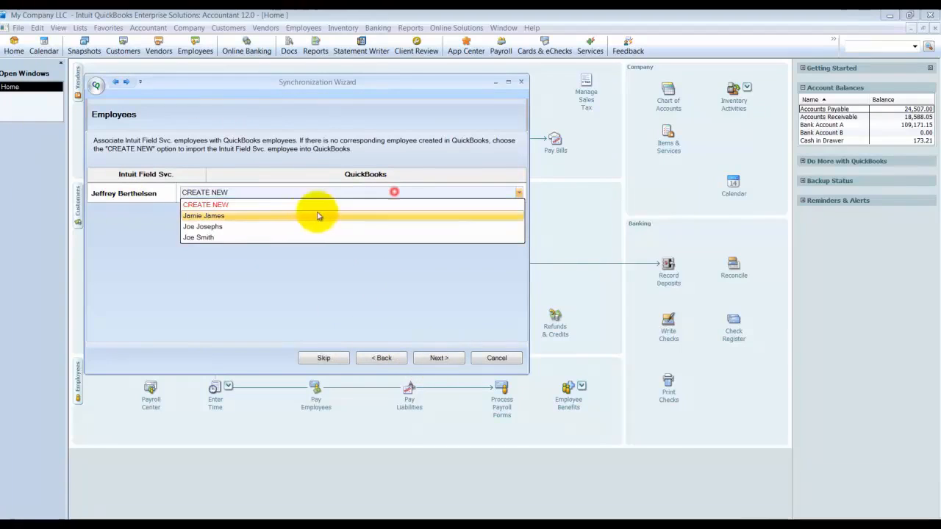
left_click(238, 215)
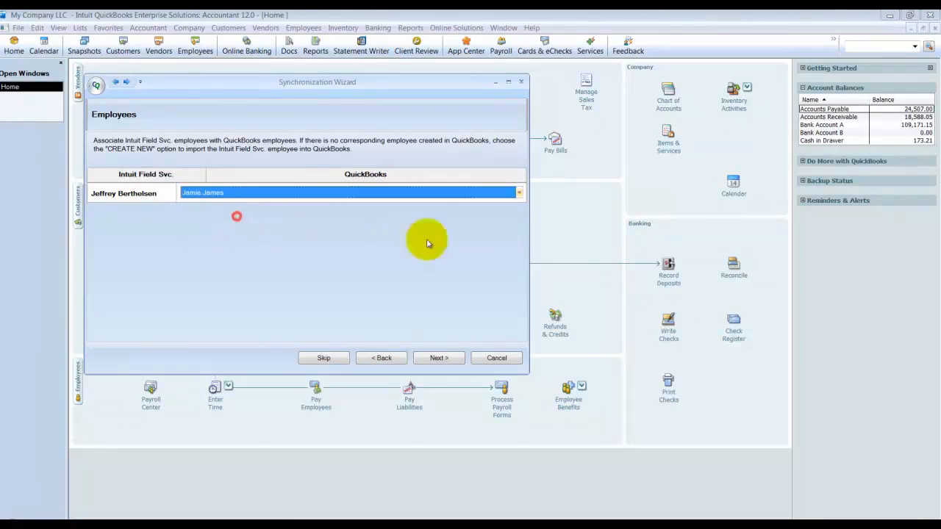
left_click(437, 358)
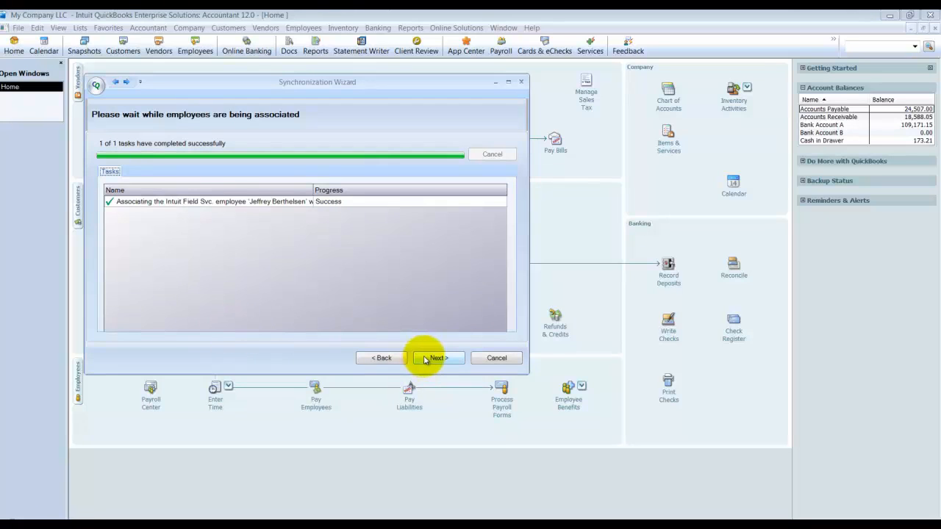
left_click(425, 359)
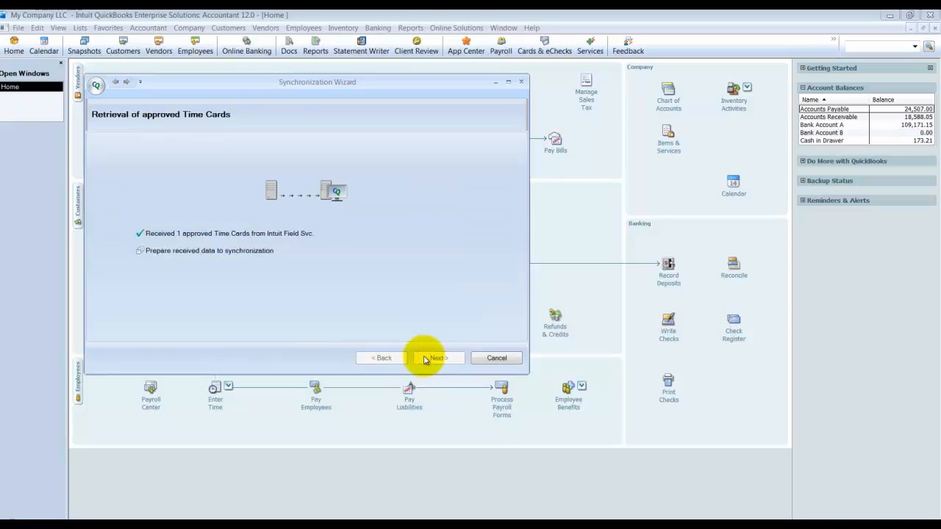
Step: Open the retrieved time cards and set the 10-24-2011 time card to Do not synchronize
left_click(436, 358)
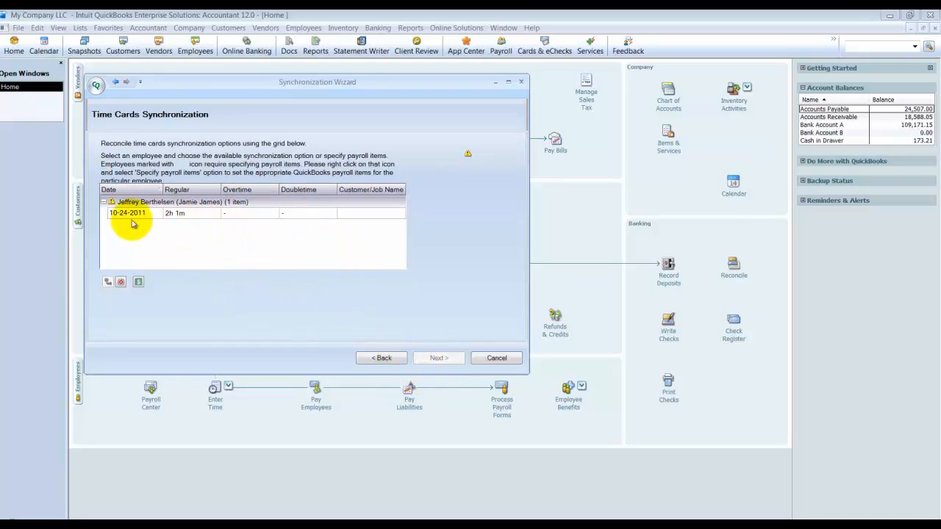
left_click(112, 204)
left_click(104, 201)
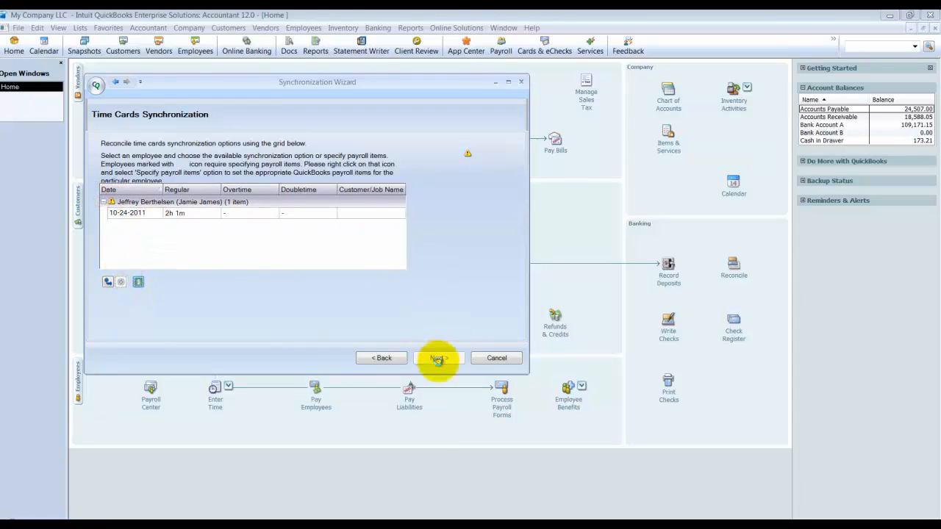
left_click(383, 358)
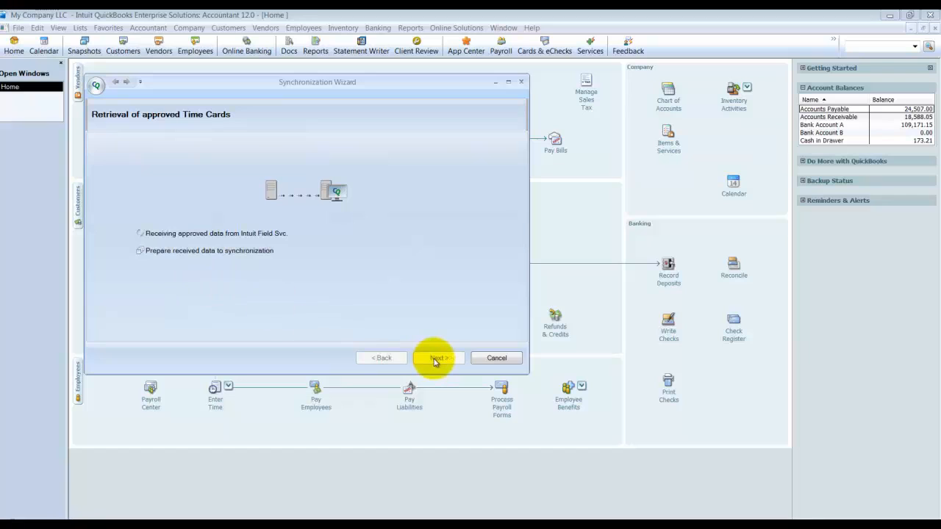
left_click(435, 359)
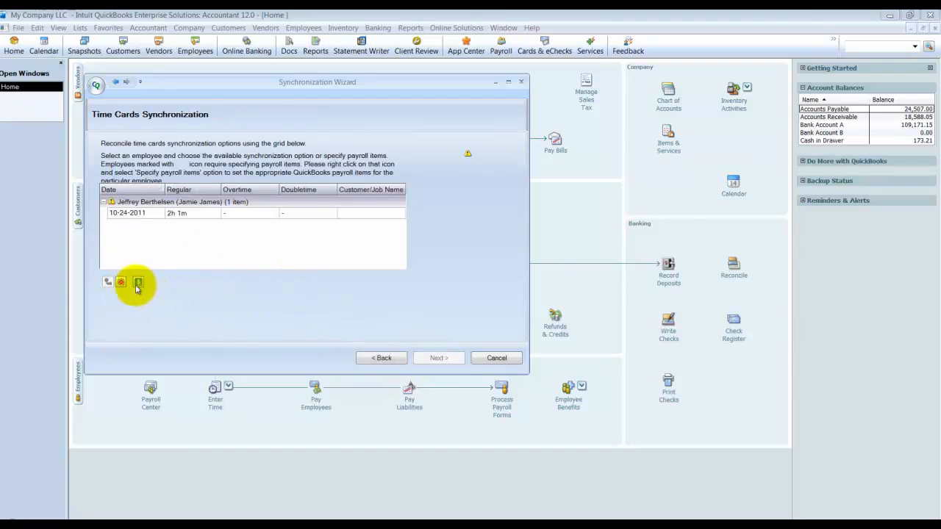
left_click(127, 212)
left_click(115, 203)
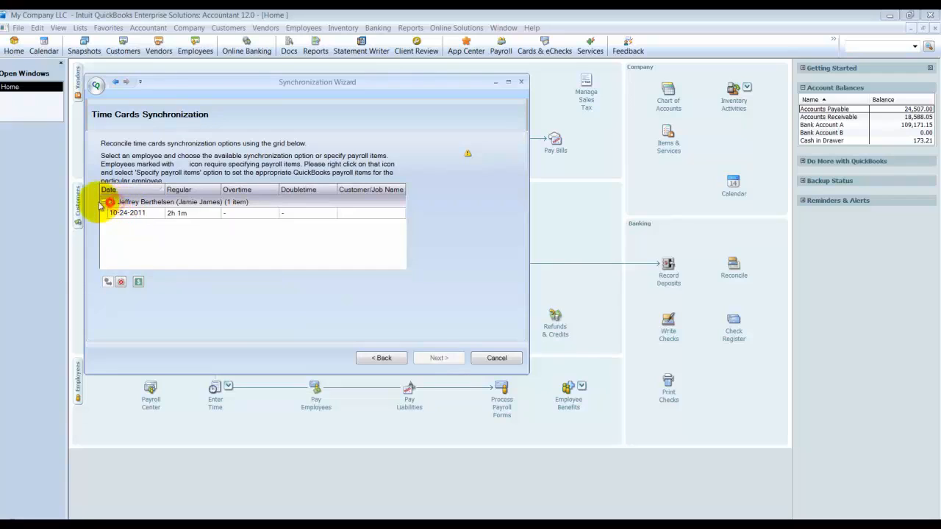
right_click(127, 211)
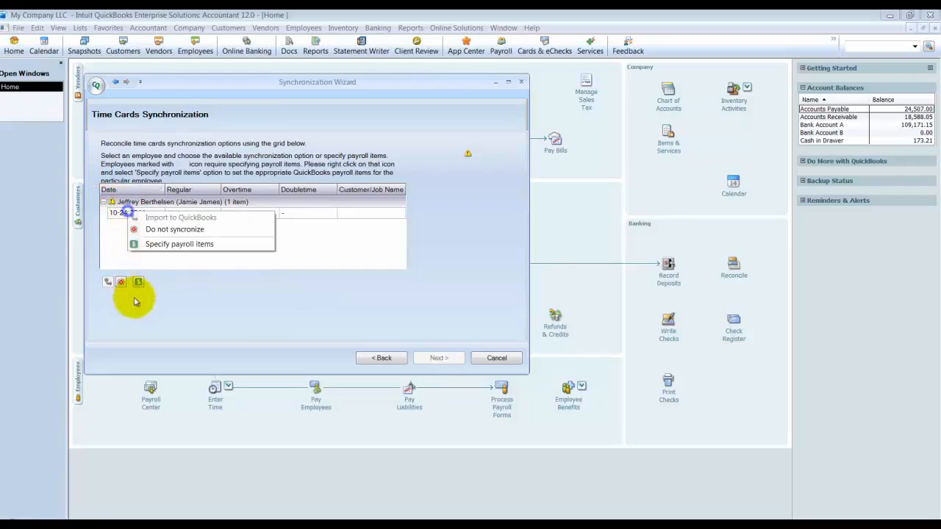
left_click(180, 229)
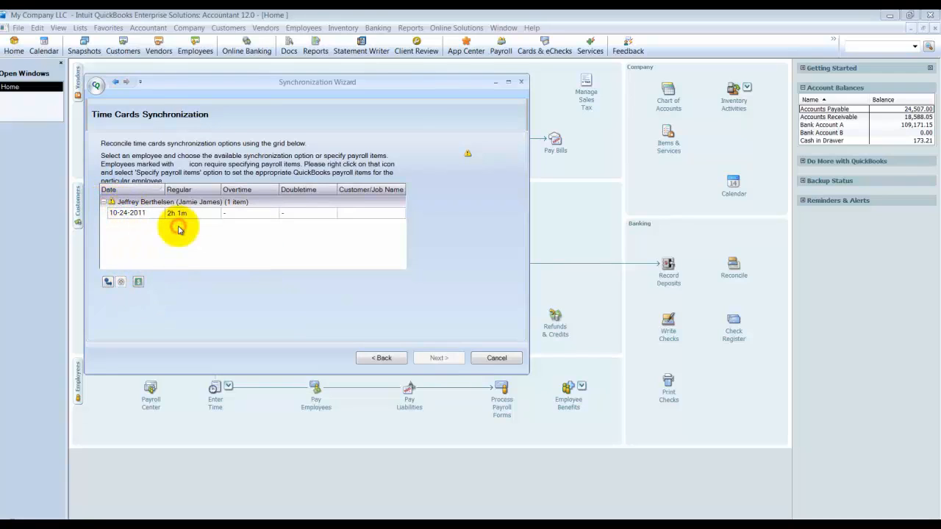
Step: Specify the employee's payroll items as Hourly for Regular and Overtime (x1.5) hourly for both Overtime and Doubletime
left_click(139, 283)
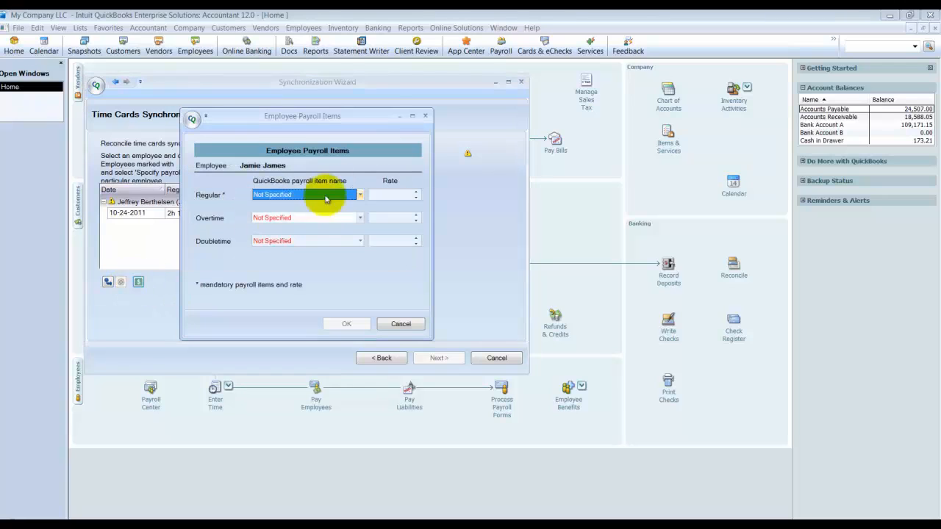
left_click(363, 194)
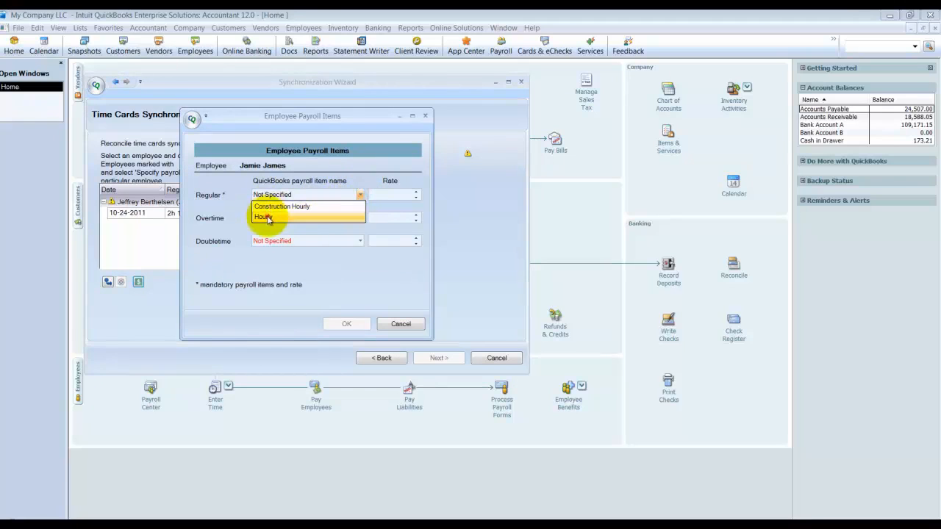
left_click(340, 217)
left_click(358, 218)
left_click(314, 240)
left_click(357, 241)
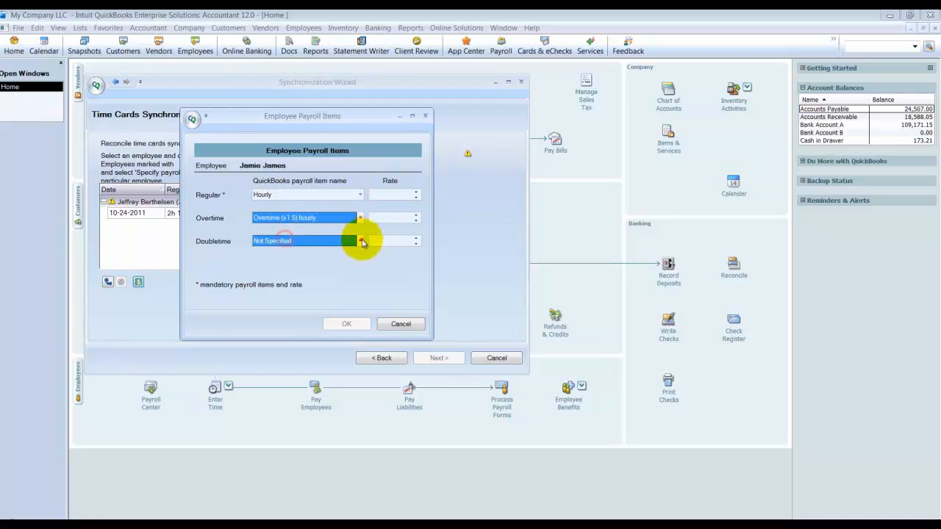
left_click(357, 241)
left_click(300, 261)
Step: Set the payroll rates to 10.00 for Regular, 15.00 for Overtime and 20 for Doubletime, and confirm the payroll items
left_click(400, 194)
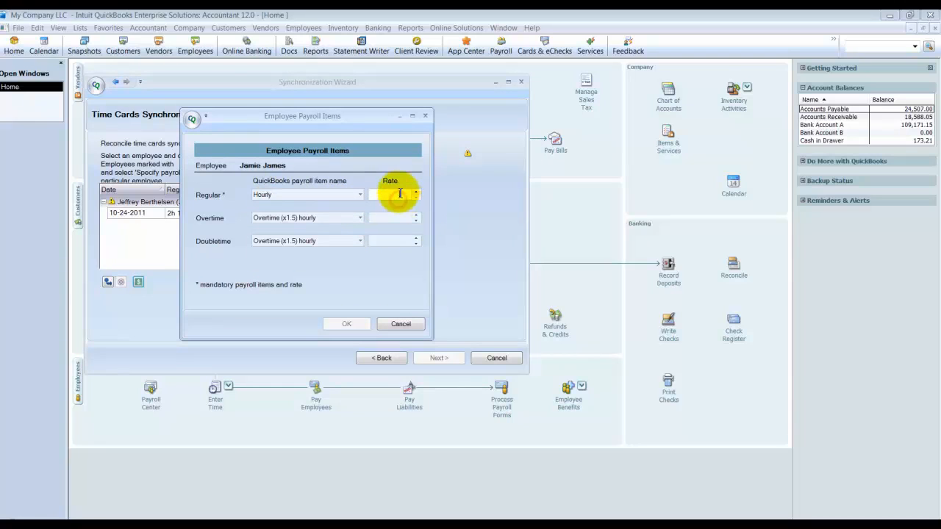
left_click(406, 216)
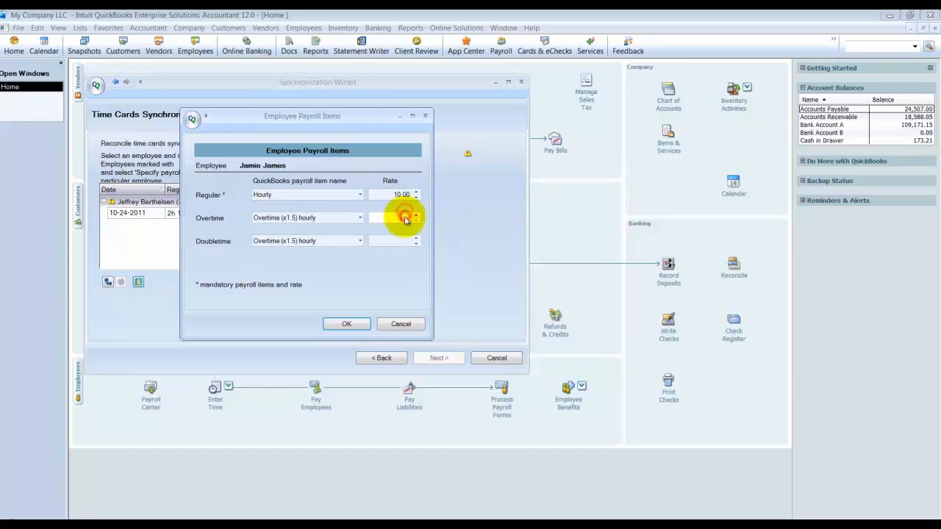
type("15")
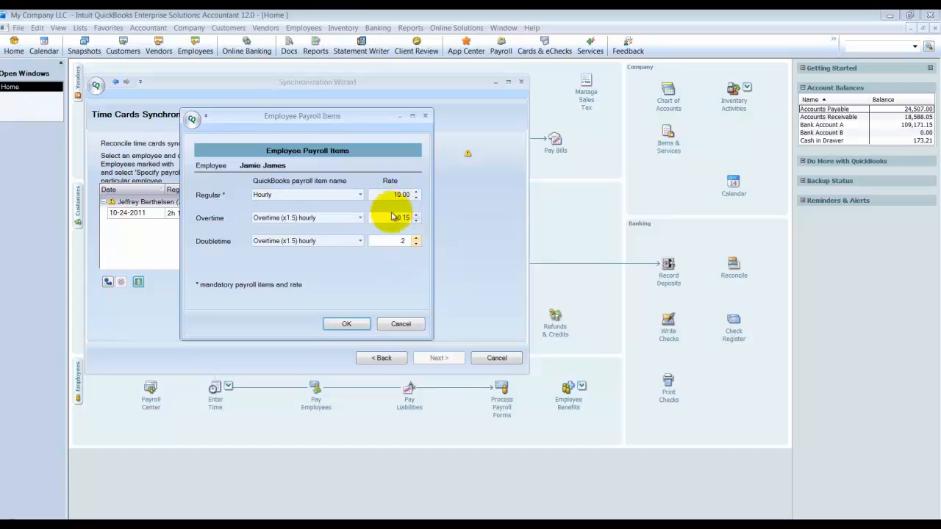
left_click_drag(392, 218, 420, 245)
type("15")
left_click(393, 241)
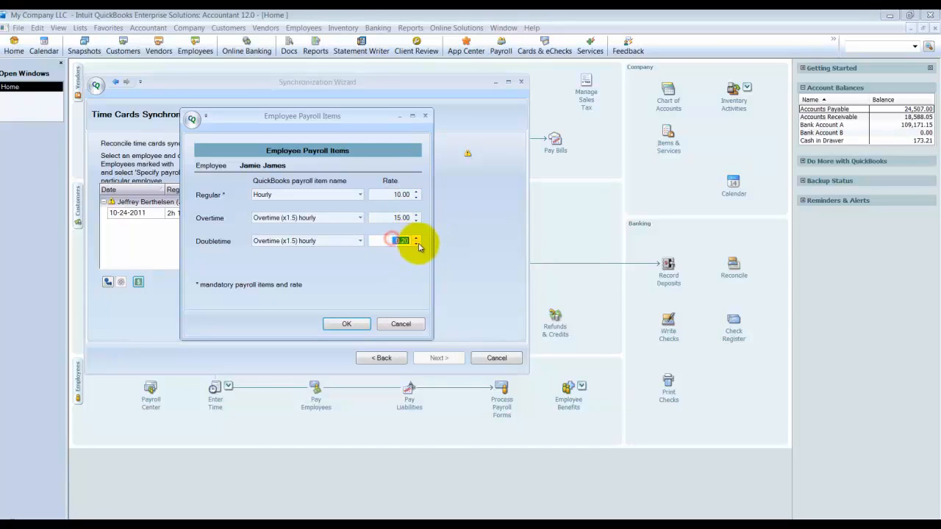
type("20")
left_click(348, 323)
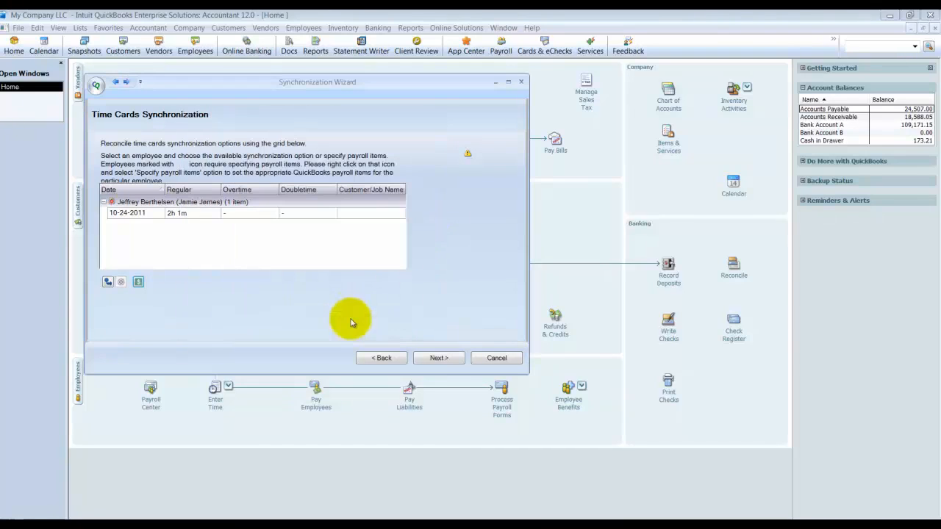
Step: Process the time card with its Do not synchronize setting and finish the Synchronization Wizard
left_click(437, 355)
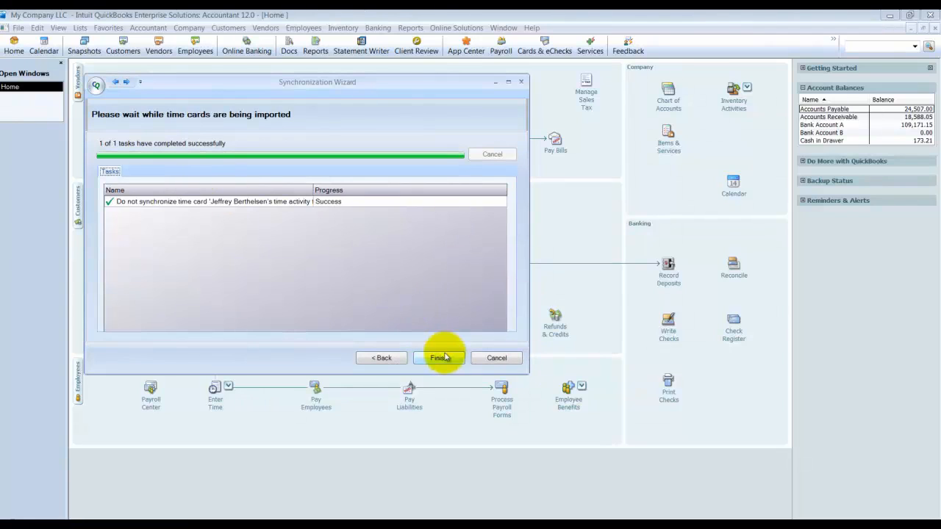
left_click(445, 357)
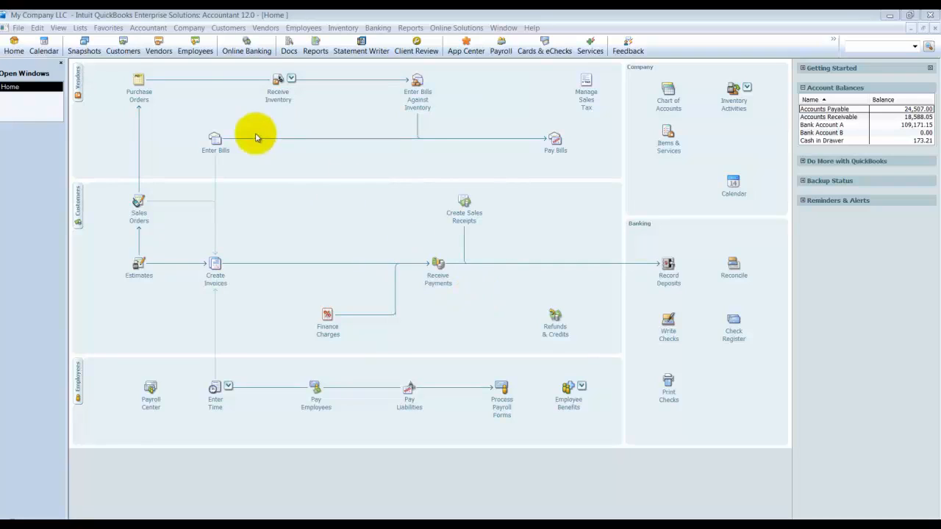
left_click(18, 28)
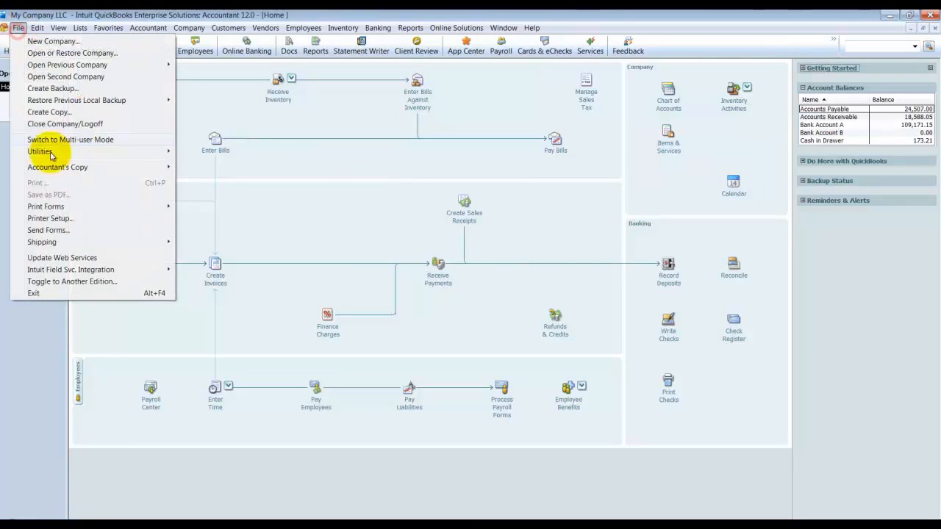
mouse_move(94, 274)
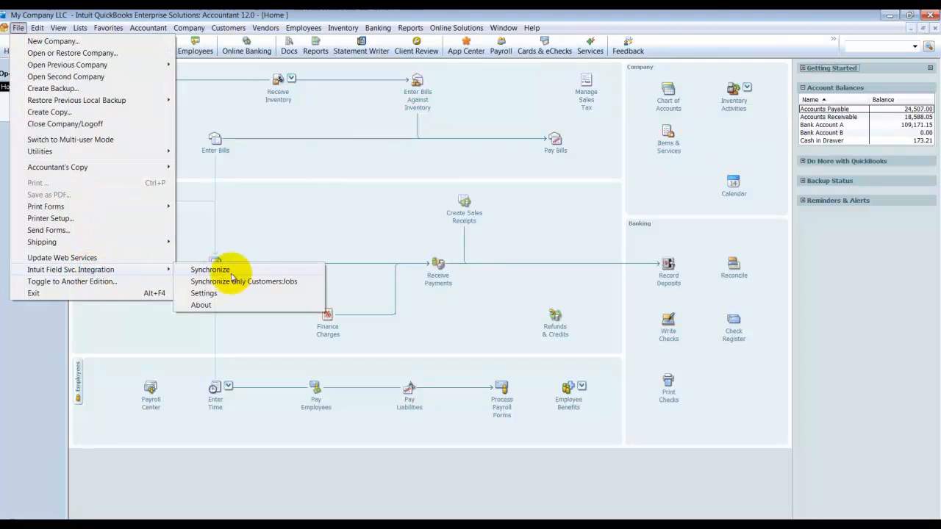
left_click(273, 226)
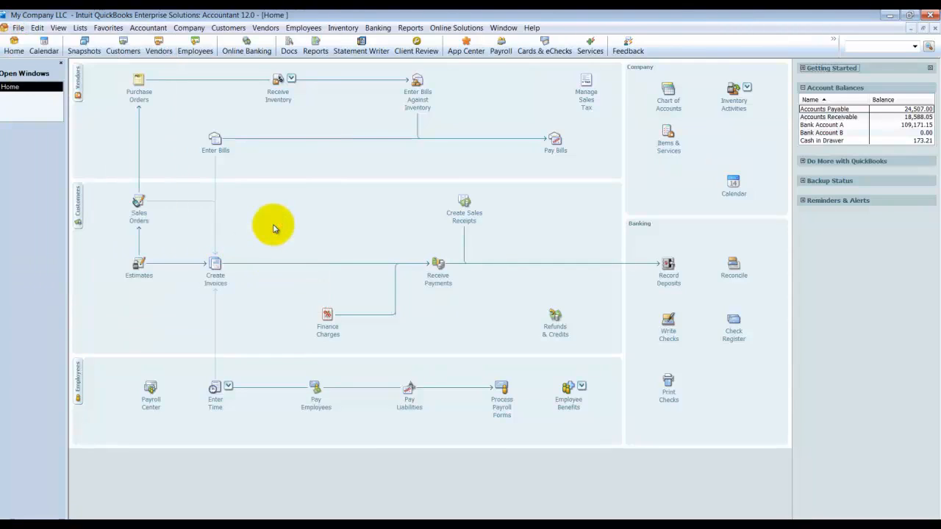